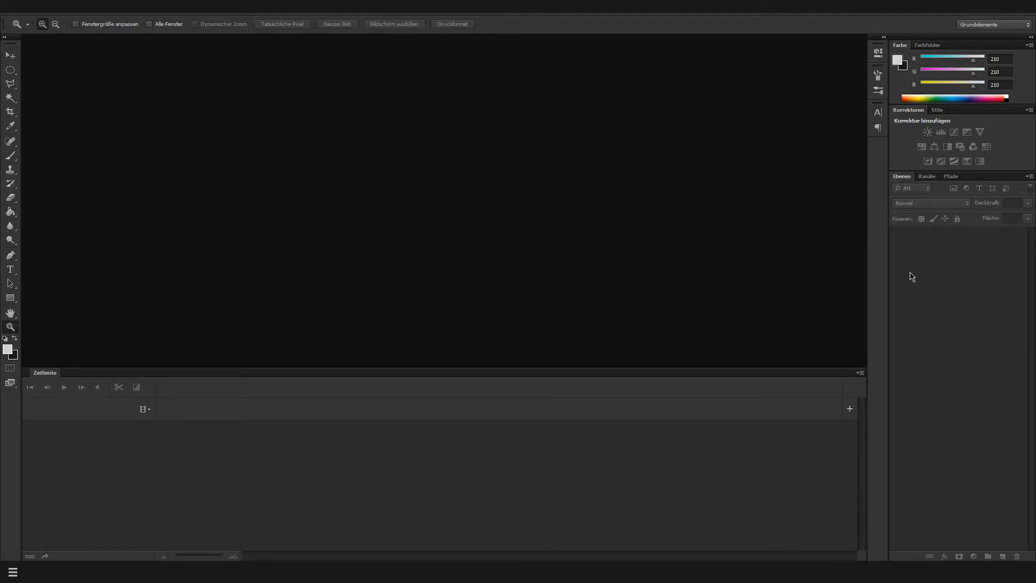
Create a new document named Overlay, 1920 pixels wide and 1080 pixels high
{"action": "left_click", "coordinate": [32, 8]}
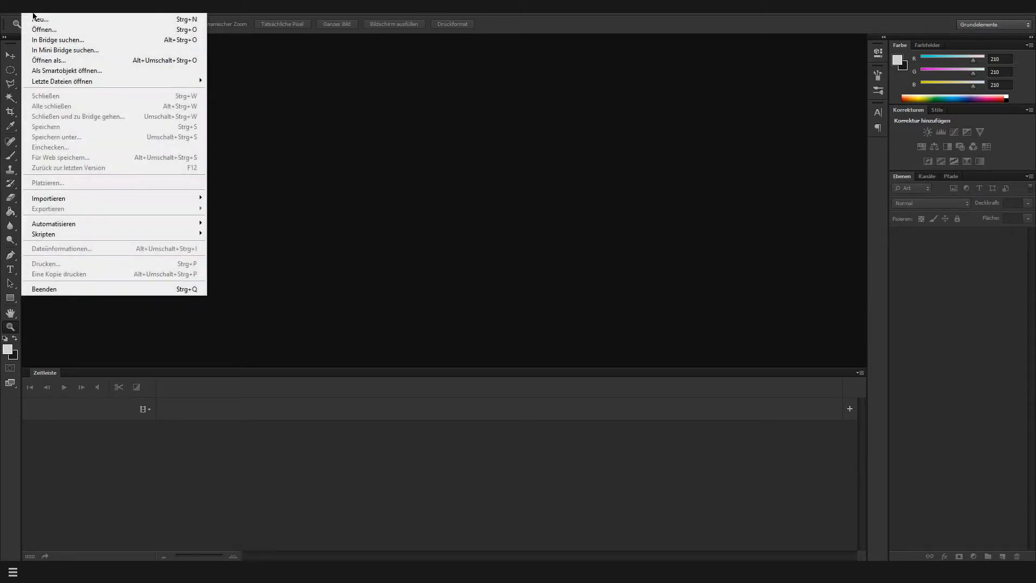
{"action": "left_click", "coordinate": [40, 19]}
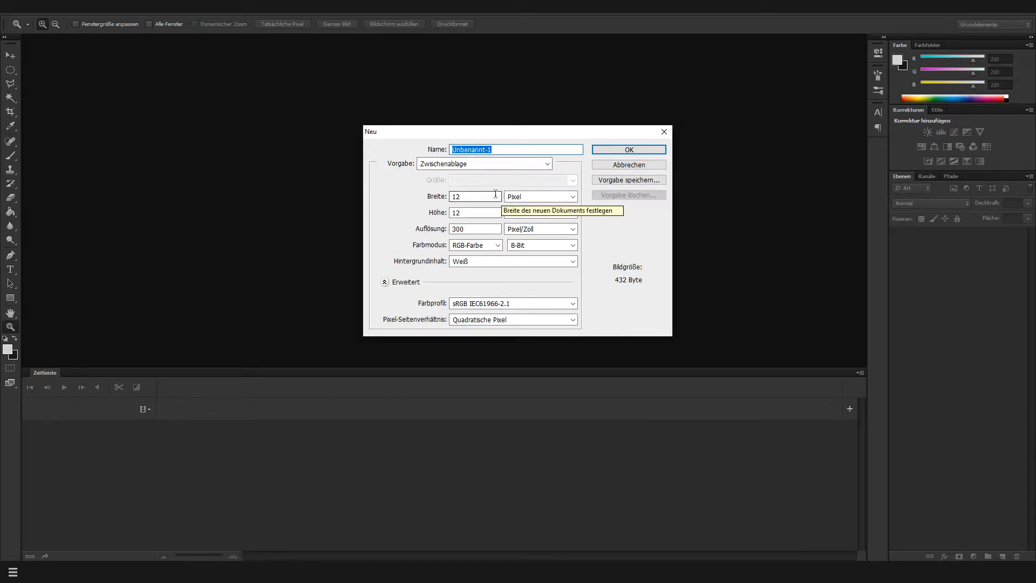
{"action": "left_click", "coordinate": [500, 196]}
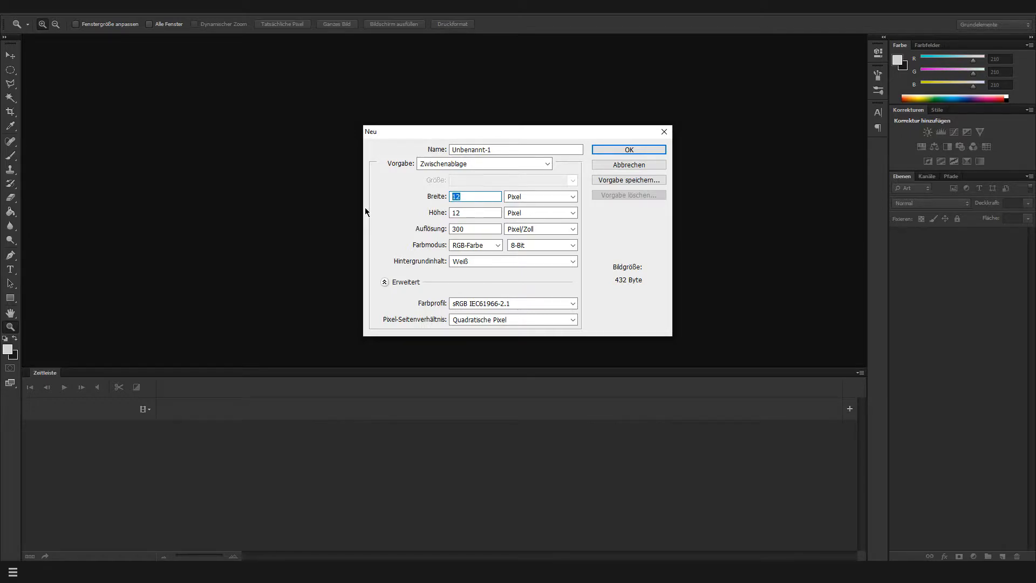
{"action": "type", "text": "1920"}
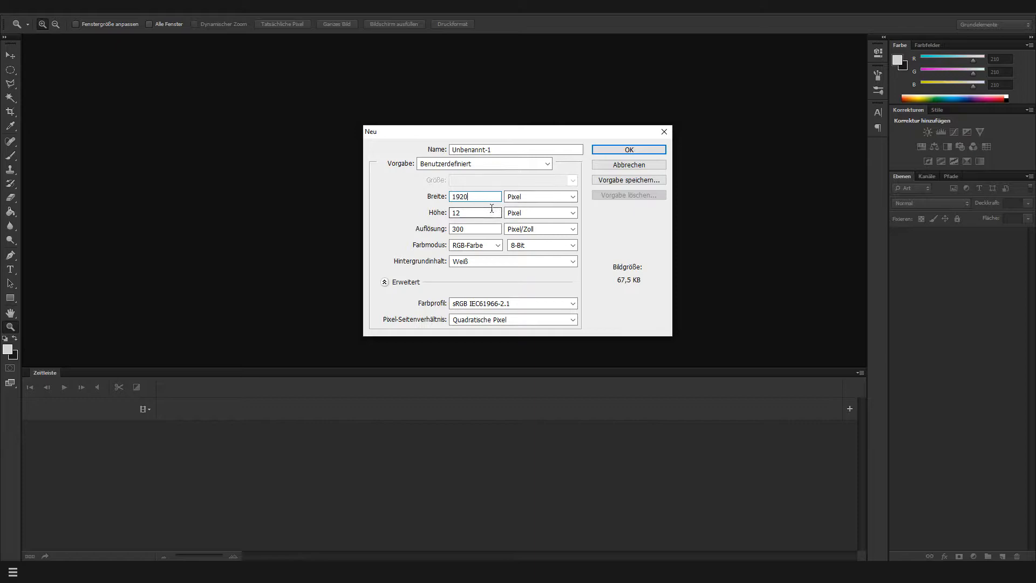
{"action": "left_click", "coordinate": [459, 209]}
{"action": "double_click", "coordinate": [460, 210]}
{"action": "type", "text": "1080"}
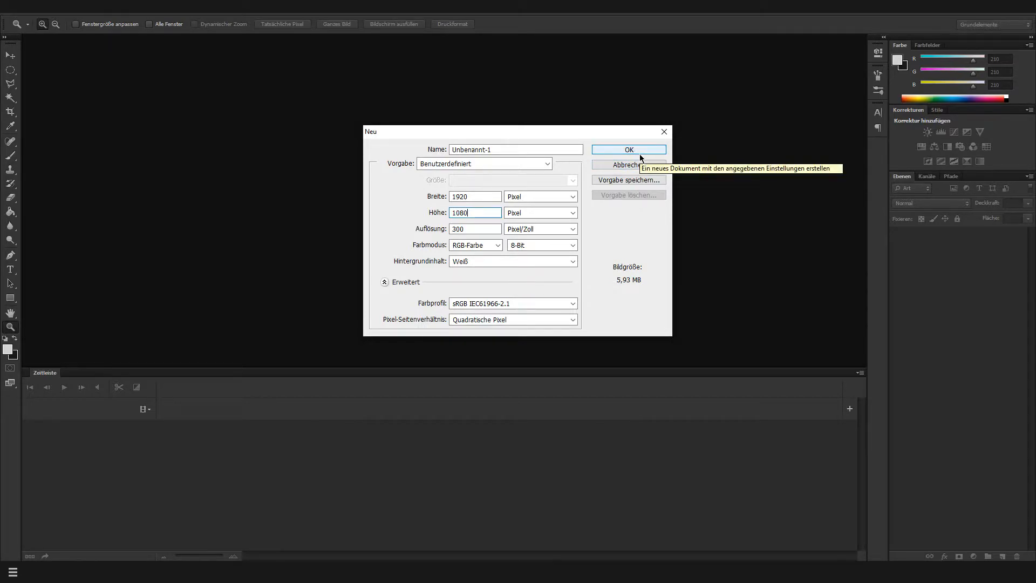
{"action": "left_click_drag", "start_coordinate": [580, 150], "coordinate": [234, 151]}
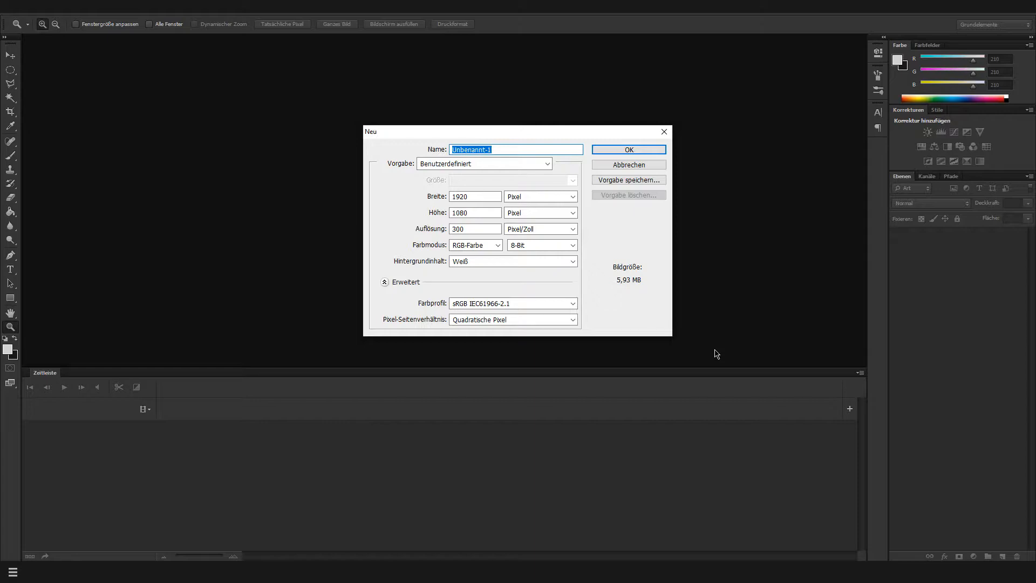
{"action": "type", "text": "Overlay"}
{"action": "left_click", "coordinate": [621, 150]}
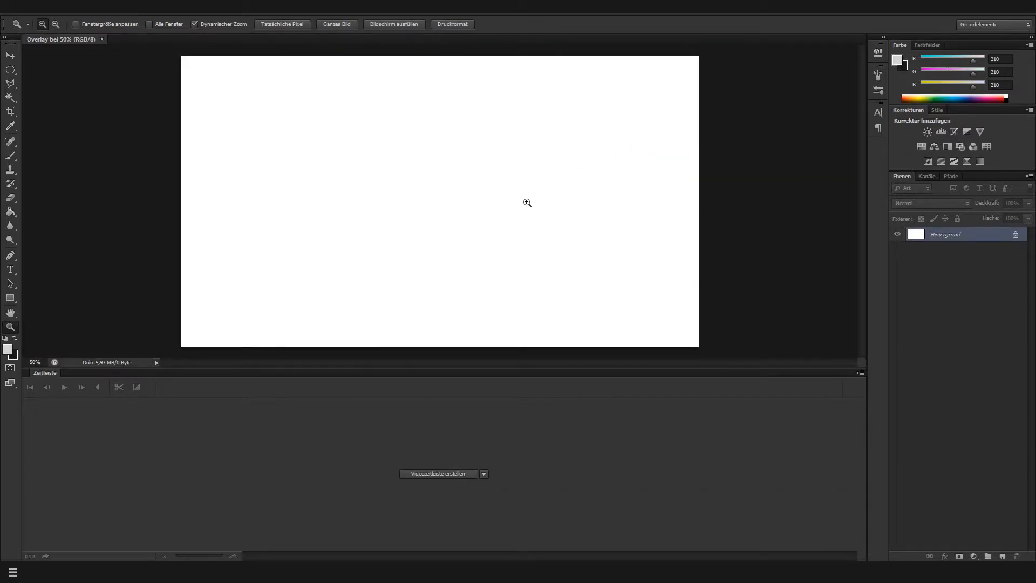
Add an empty layer above the background and choose the rough 4278 px paint-stroke tip for the Brush tool
{"action": "left_click_drag", "start_coordinate": [542, 252], "coordinate": [536, 251]}
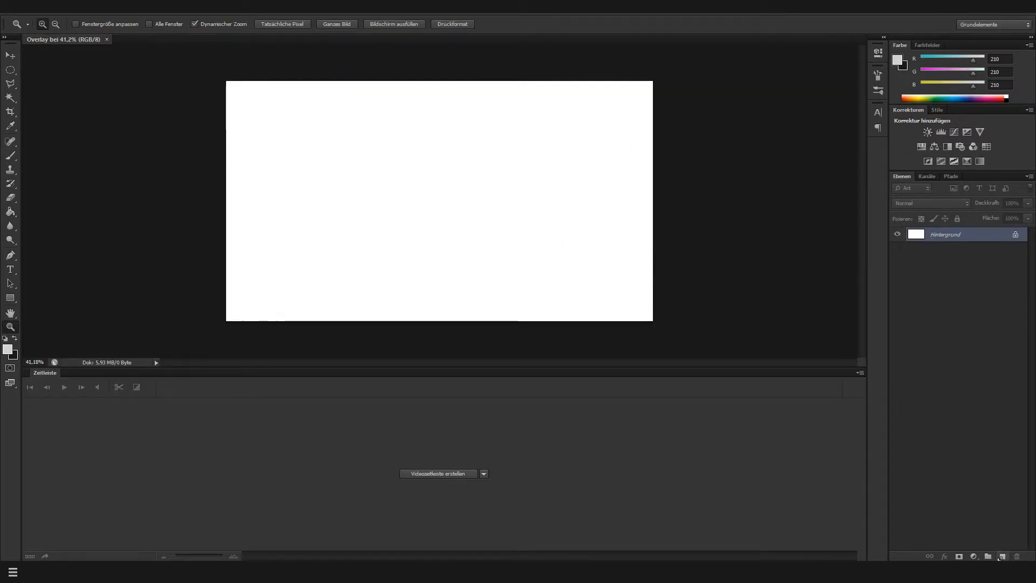
{"action": "left_click", "coordinate": [1001, 557]}
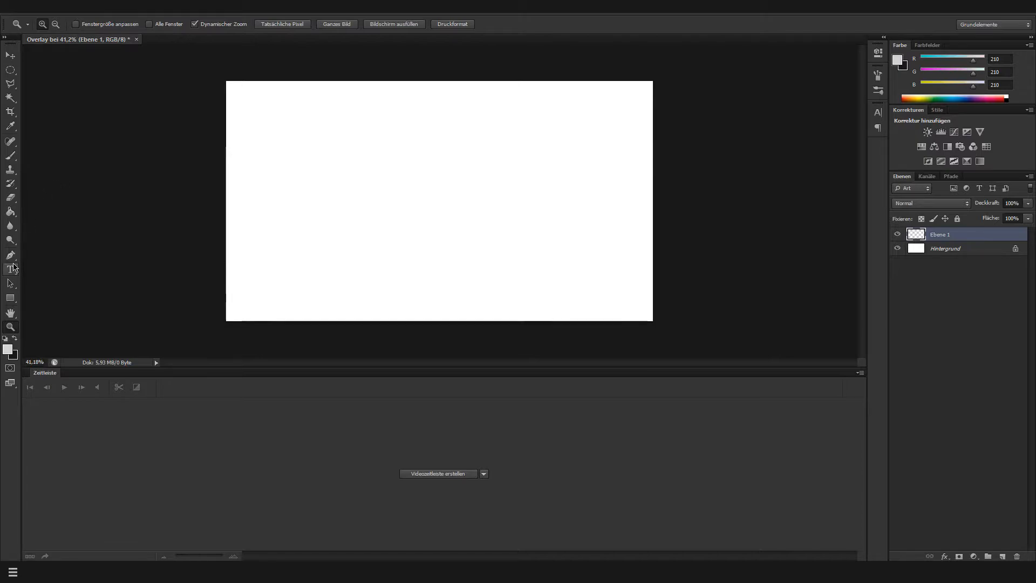
{"action": "left_click", "coordinate": [10, 156]}
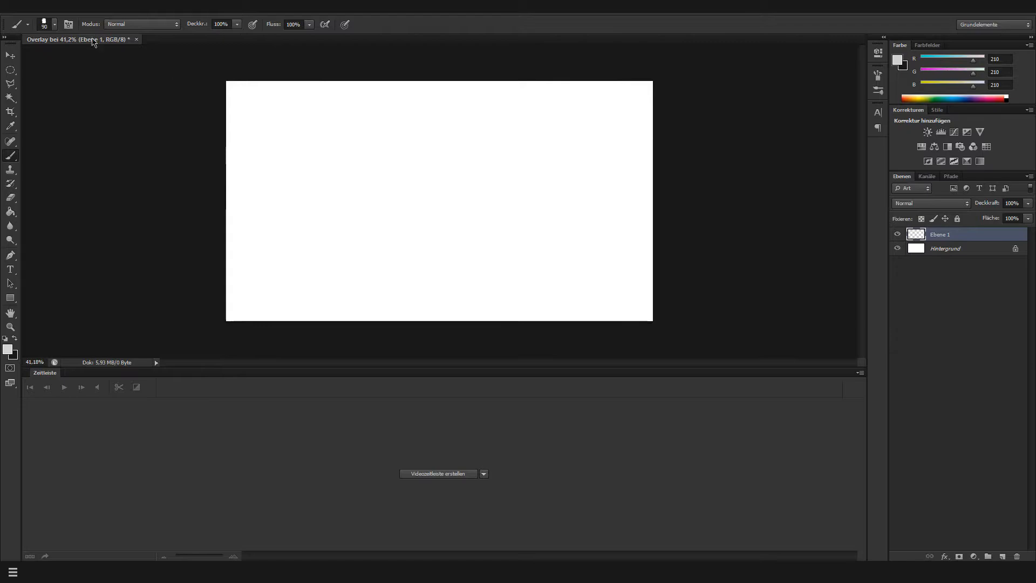
{"action": "left_click", "coordinate": [55, 25]}
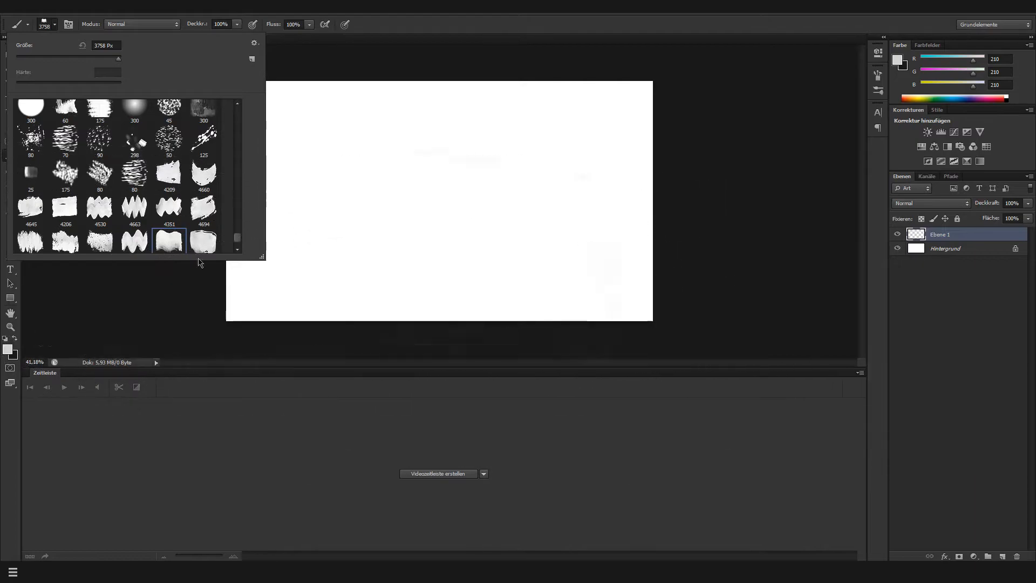
{"action": "left_click", "coordinate": [204, 240]}
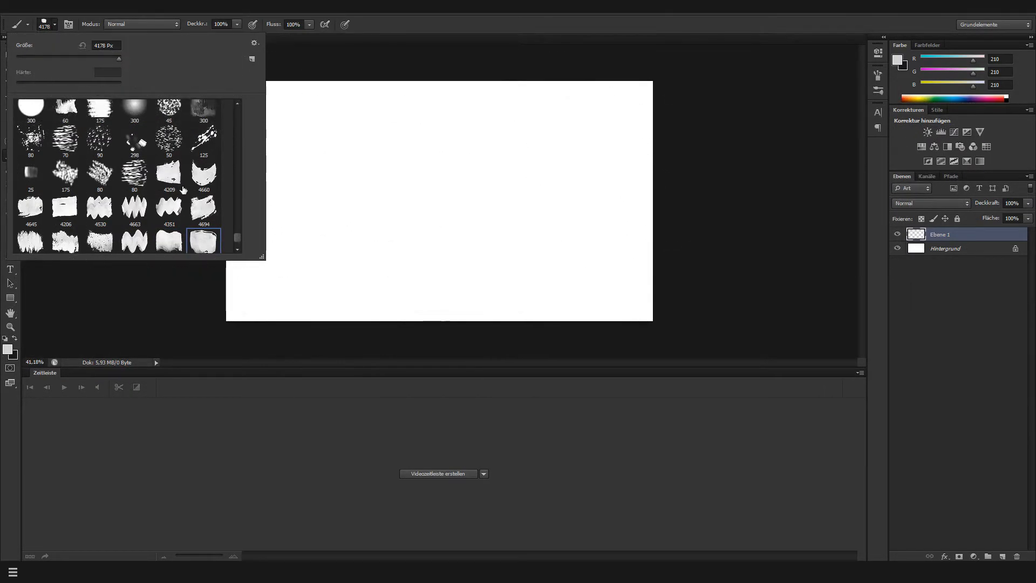
{"action": "left_click", "coordinate": [169, 208]}
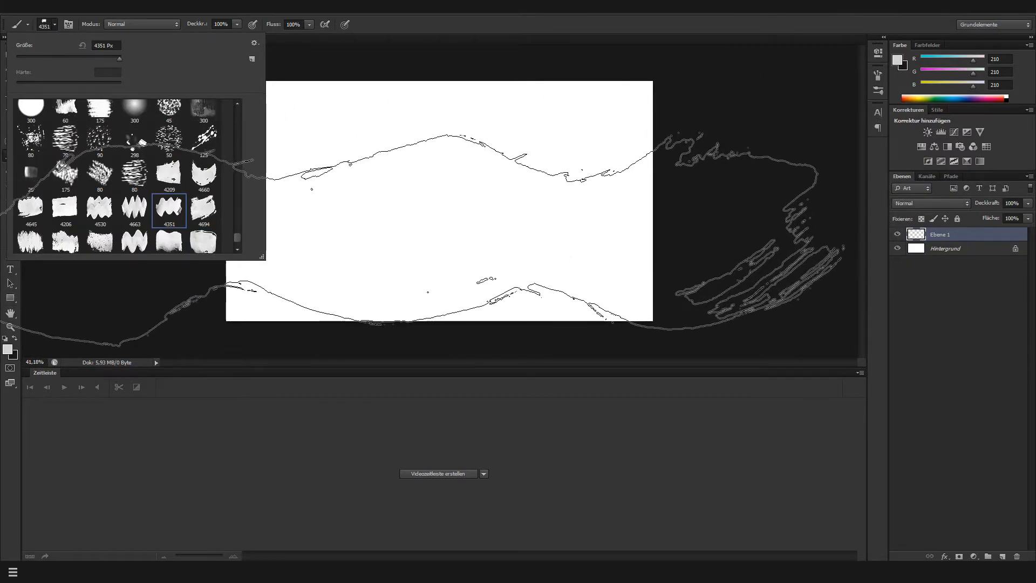
{"action": "left_click", "coordinate": [203, 208]}
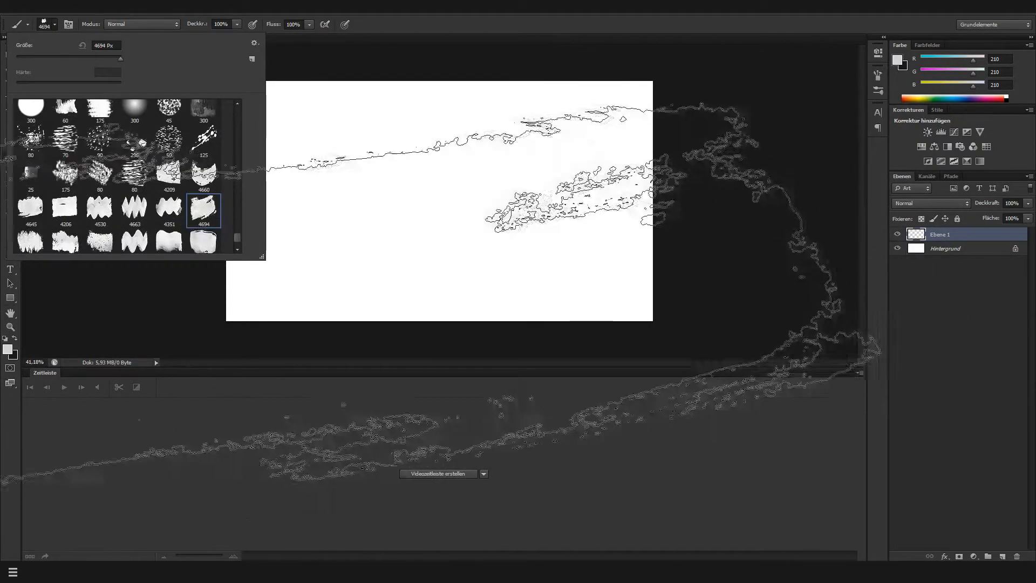
{"action": "left_click", "coordinate": [43, 237]}
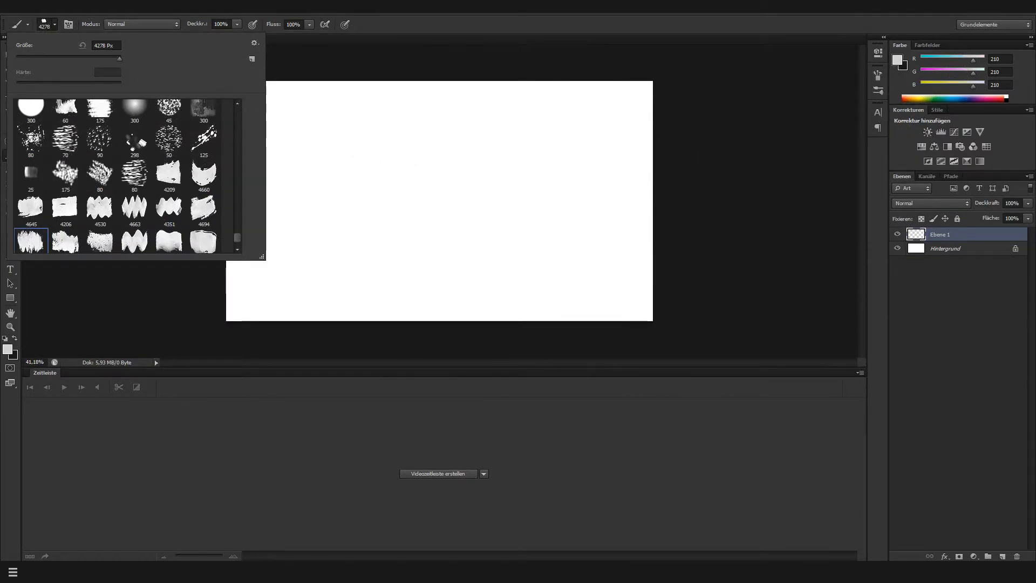
Swap to the dark foreground colour, paint rough test strokes on the new layer and reduce the brush size to 2680 px
{"action": "left_click", "coordinate": [478, 16]}
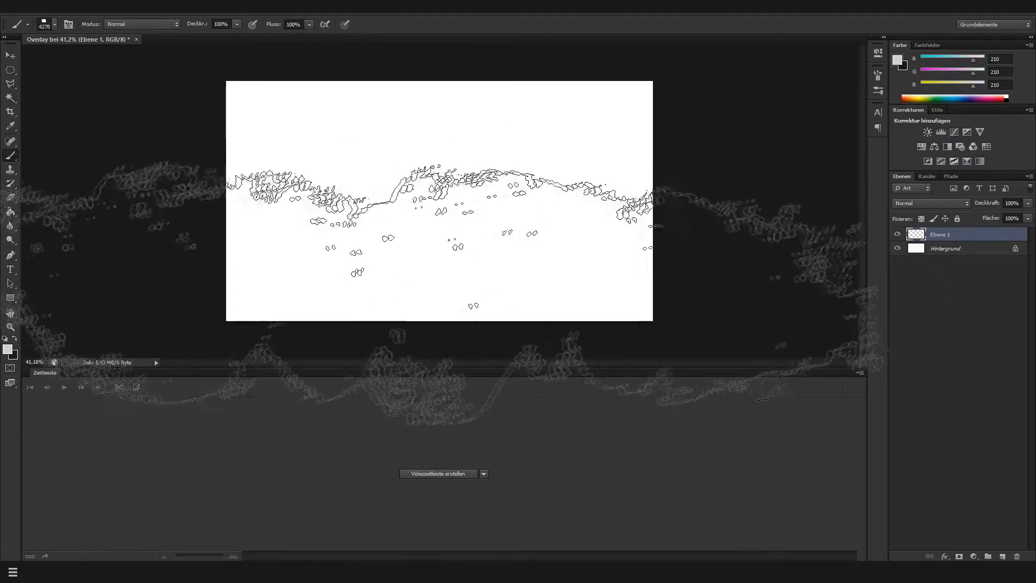
{"action": "key", "text": "x"}
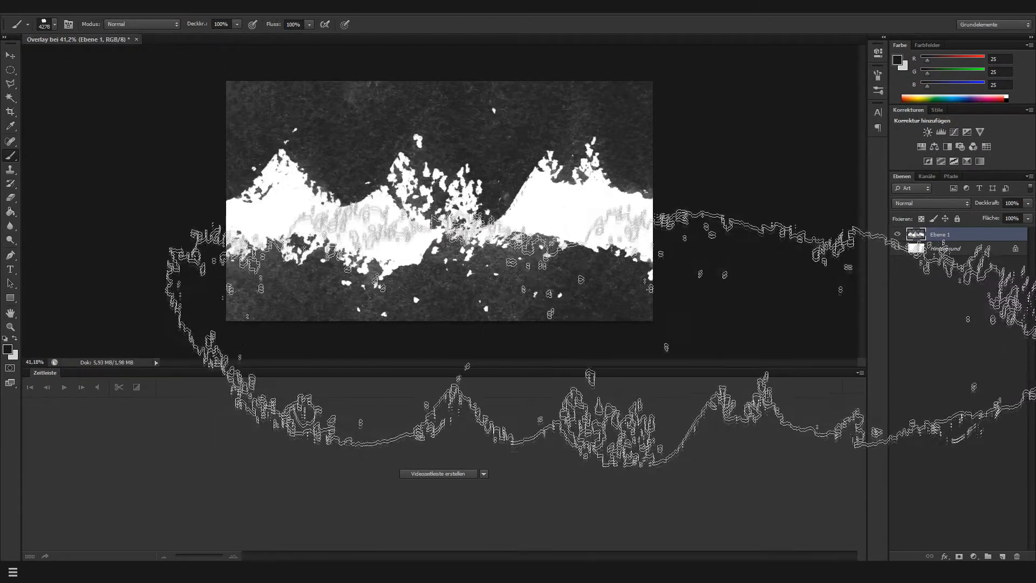
{"action": "right_click", "coordinate": [583, 258]}
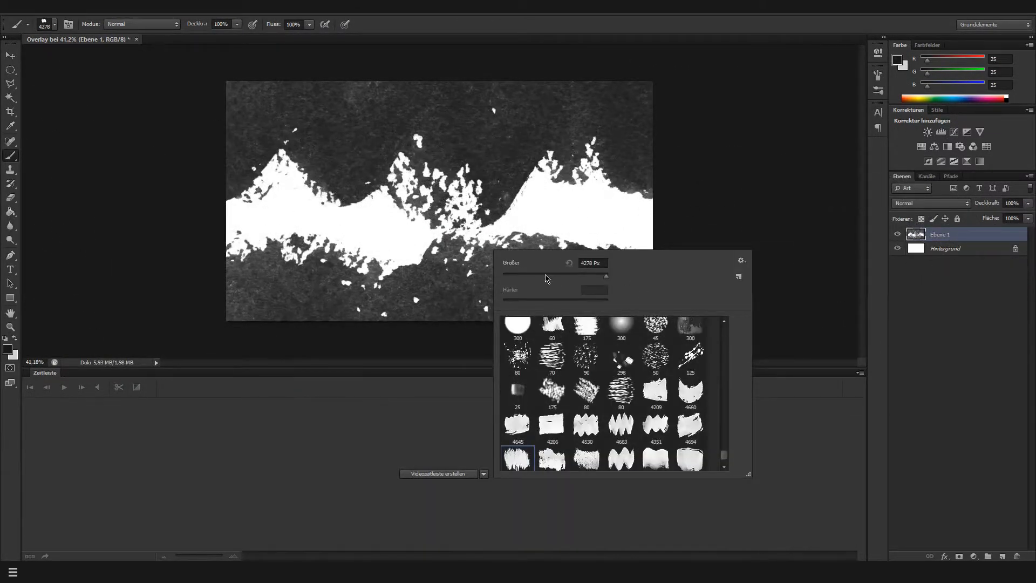
{"action": "left_click", "coordinate": [569, 276]}
{"action": "left_click", "coordinate": [597, 277]}
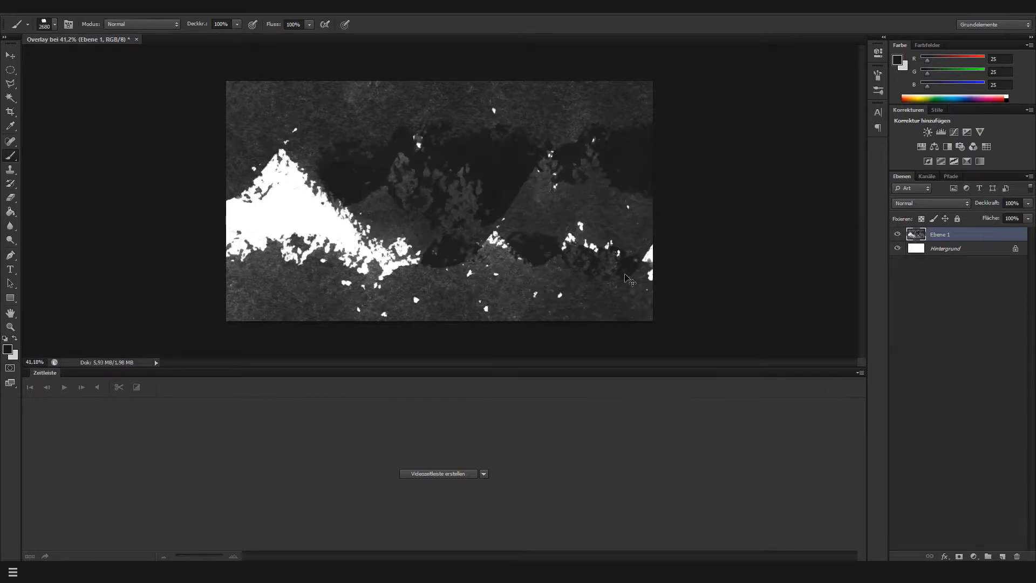
Delete the test layer and stamp two rough dark bands on a new layer, at the canvas's lower right and upper left
{"action": "key", "text": "ctrl+z"}
{"action": "key", "text": "Delete"}
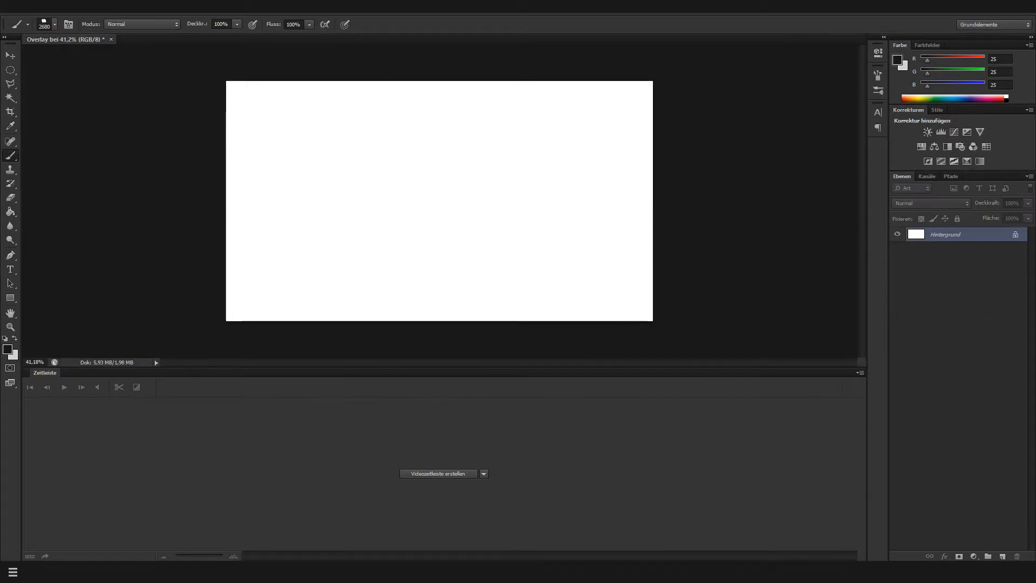
{"action": "left_click", "coordinate": [1002, 556]}
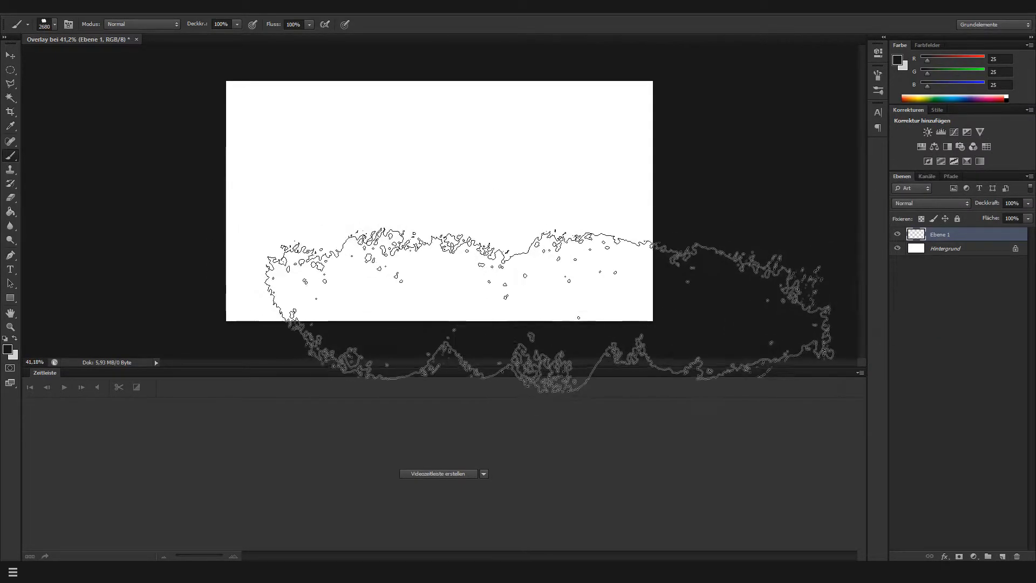
{"action": "left_click", "coordinate": [549, 308]}
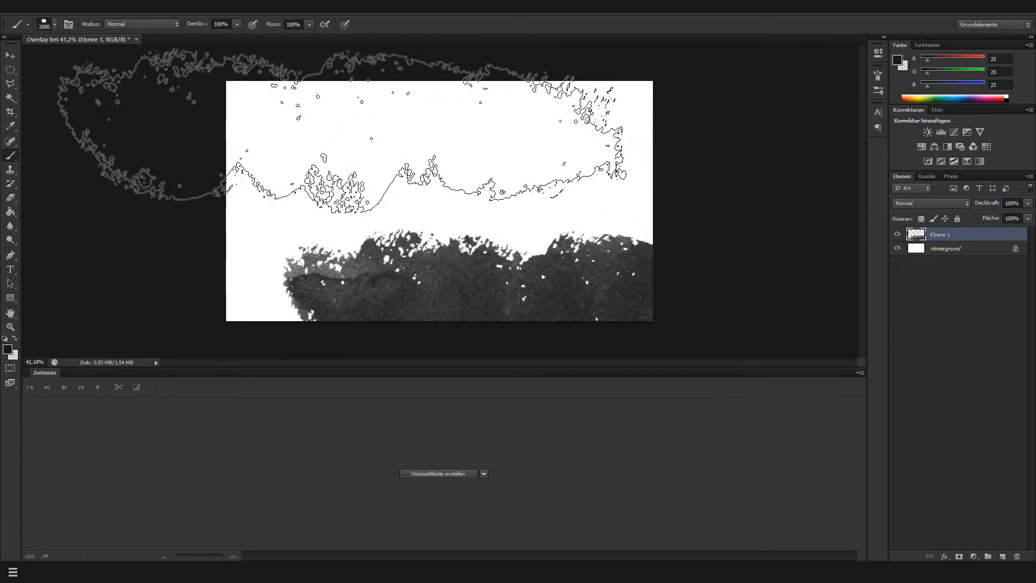
{"action": "left_click", "coordinate": [342, 132]}
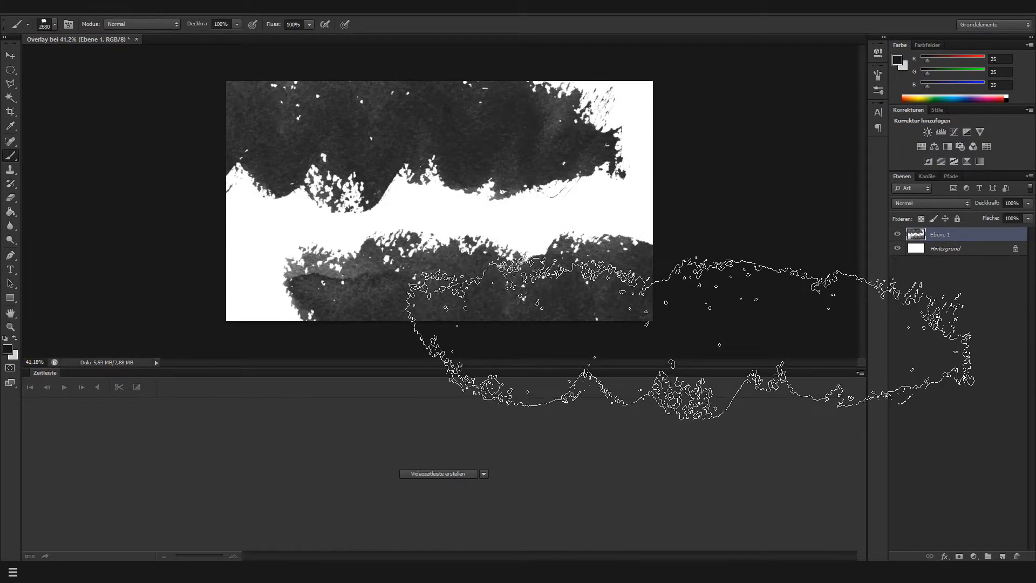
Add a second paint layer, hide the first one, and stamp the wavy 4530 px brush across the canvas's upper part
{"action": "left_click", "coordinate": [1002, 556]}
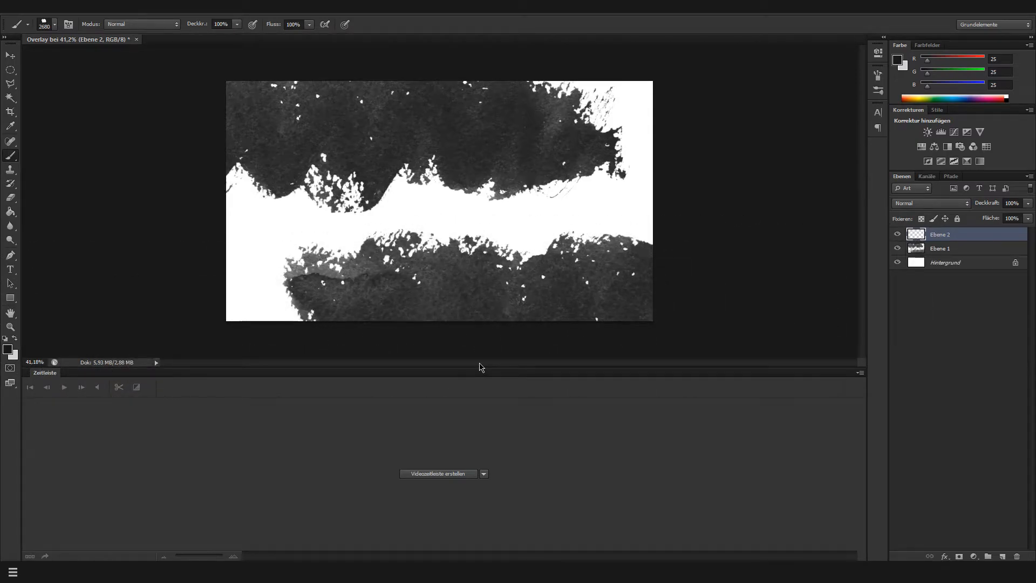
{"action": "left_click", "coordinate": [898, 249]}
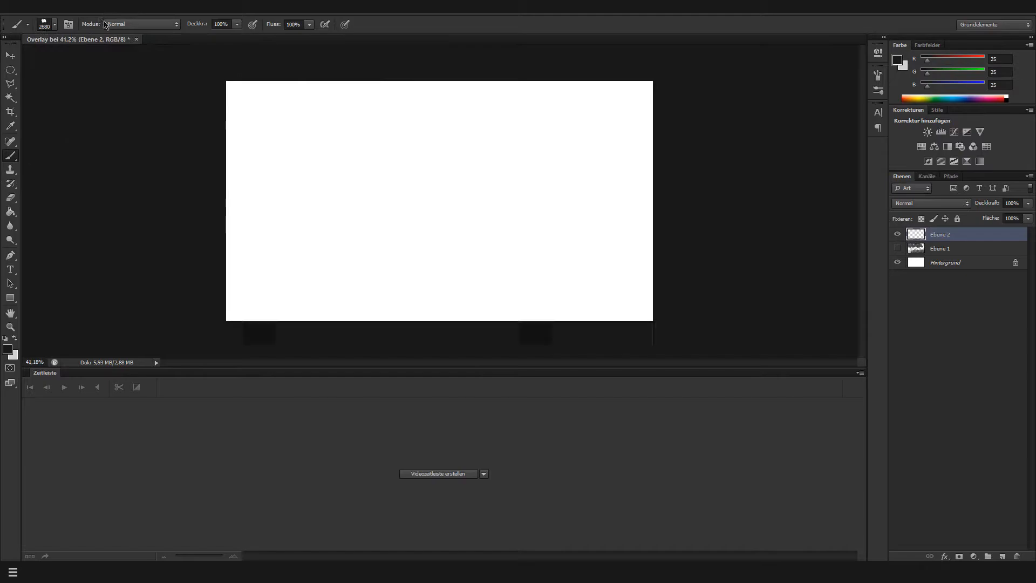
{"action": "left_click", "coordinate": [47, 25]}
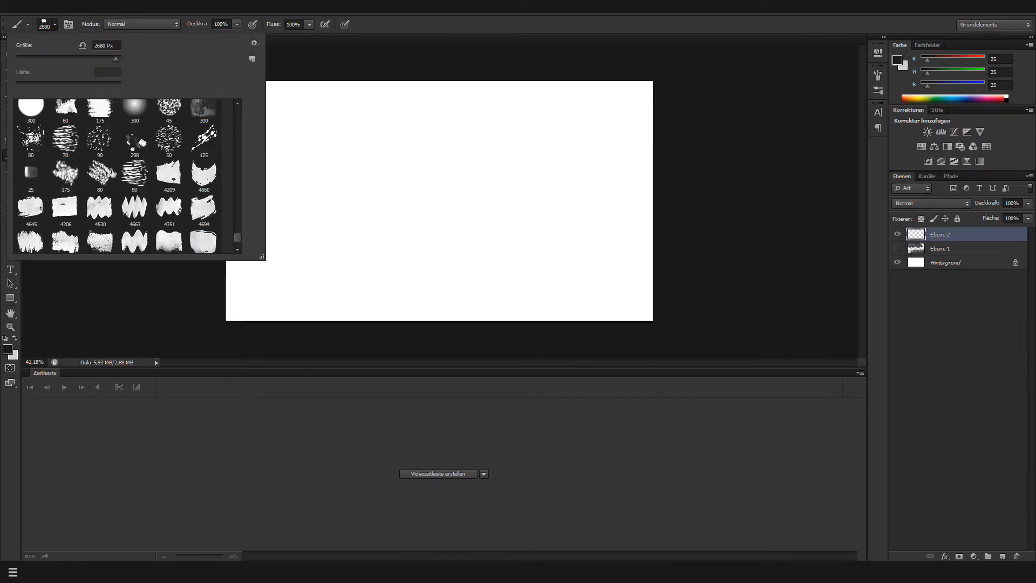
{"action": "left_click", "coordinate": [100, 208]}
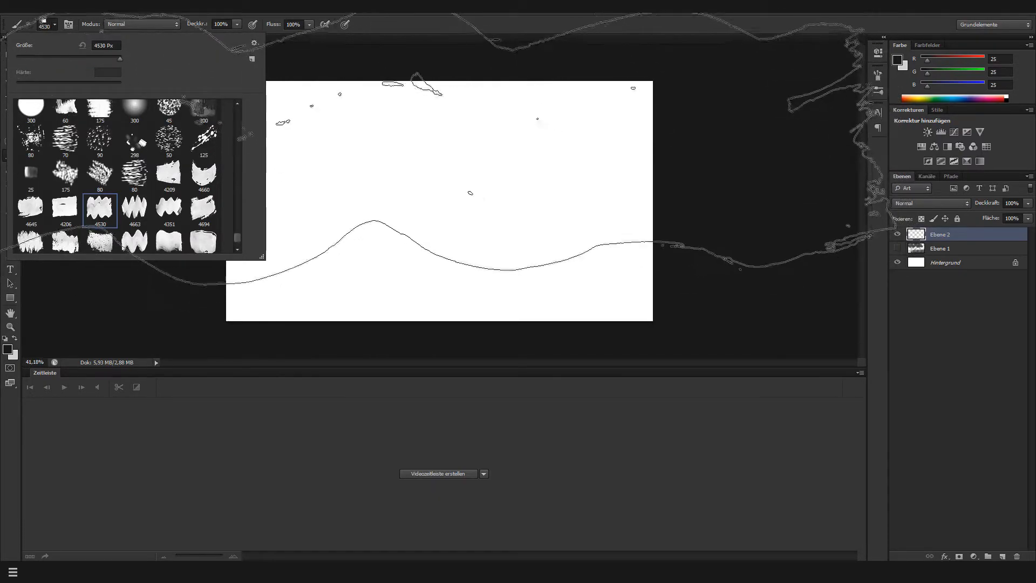
{"action": "left_click", "coordinate": [438, 141]}
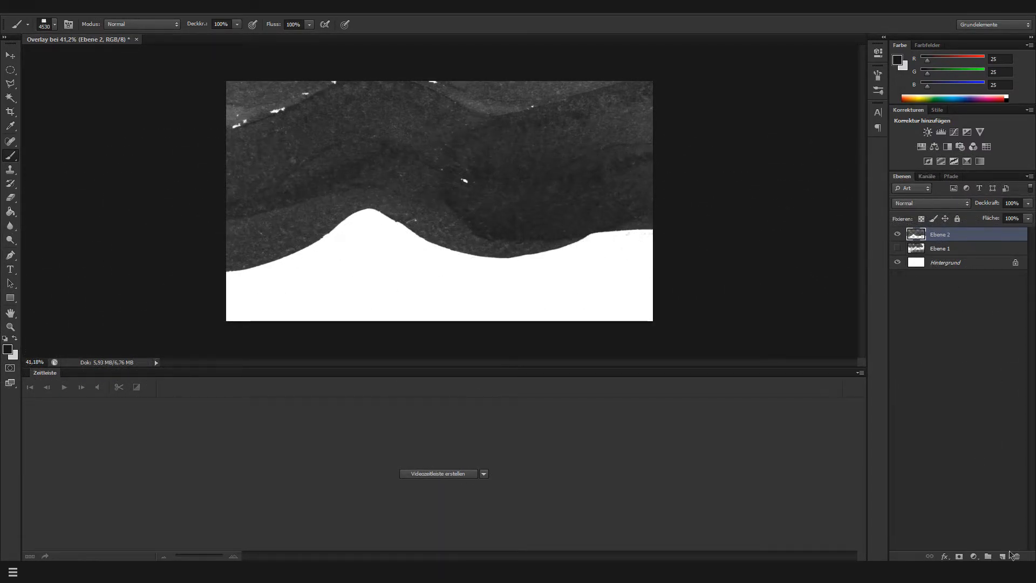
Add a third paint layer, hide the second one, and stamp the wavy brush over the canvas's left half
{"action": "left_click", "coordinate": [1002, 556]}
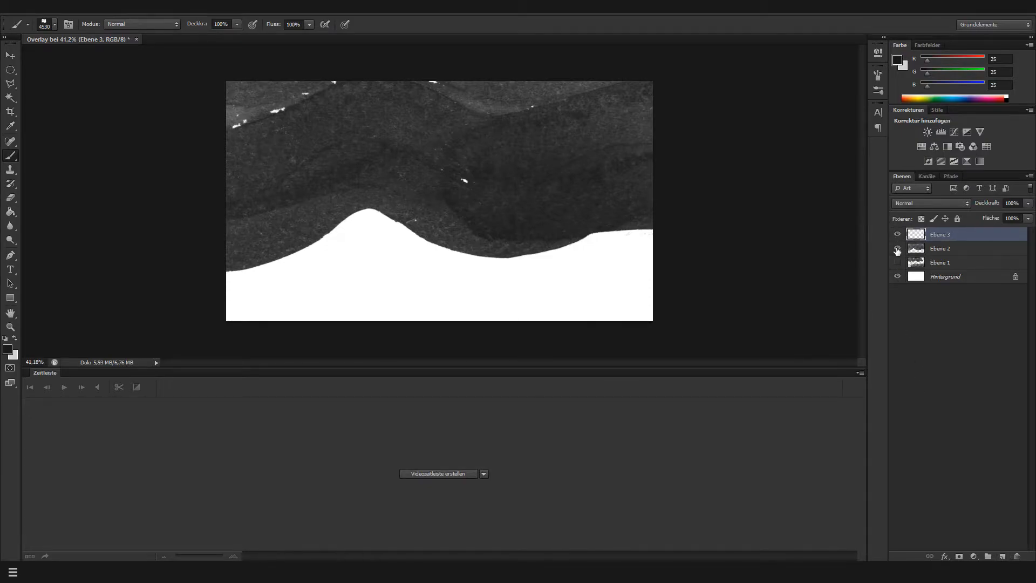
{"action": "left_click", "coordinate": [897, 248]}
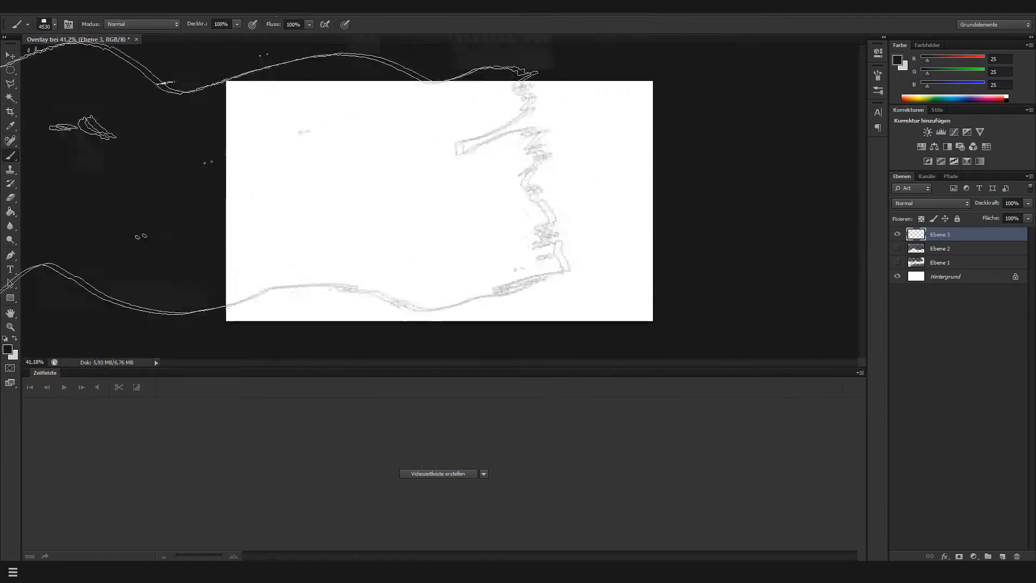
{"action": "left_click", "coordinate": [43, 189]}
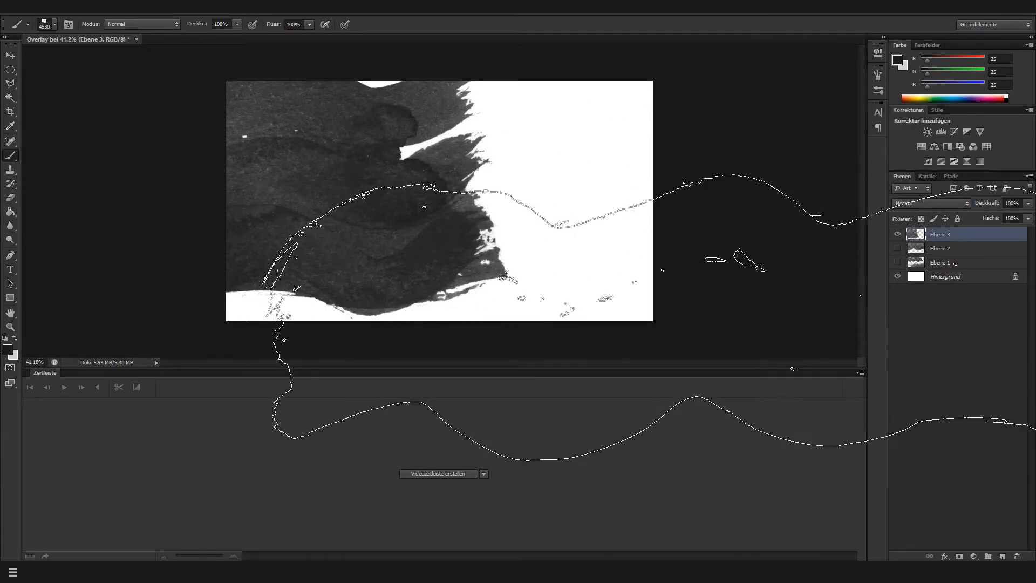
Reduce the brush size to 2448 px and stamp two dark wavy shapes along the canvas's right edge
{"action": "right_click", "coordinate": [661, 239]}
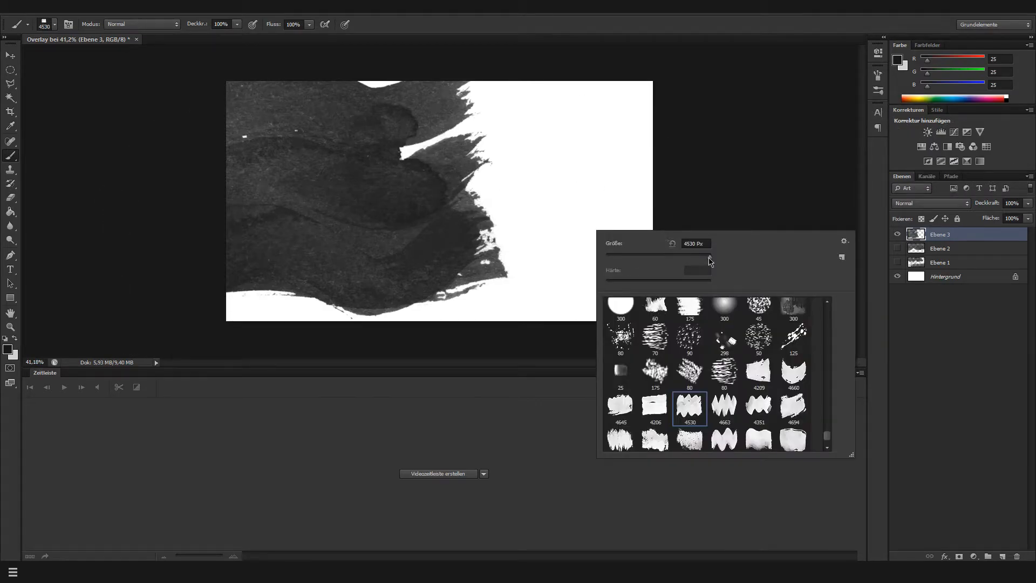
{"action": "left_click_drag", "start_coordinate": [709, 258], "coordinate": [705, 257]}
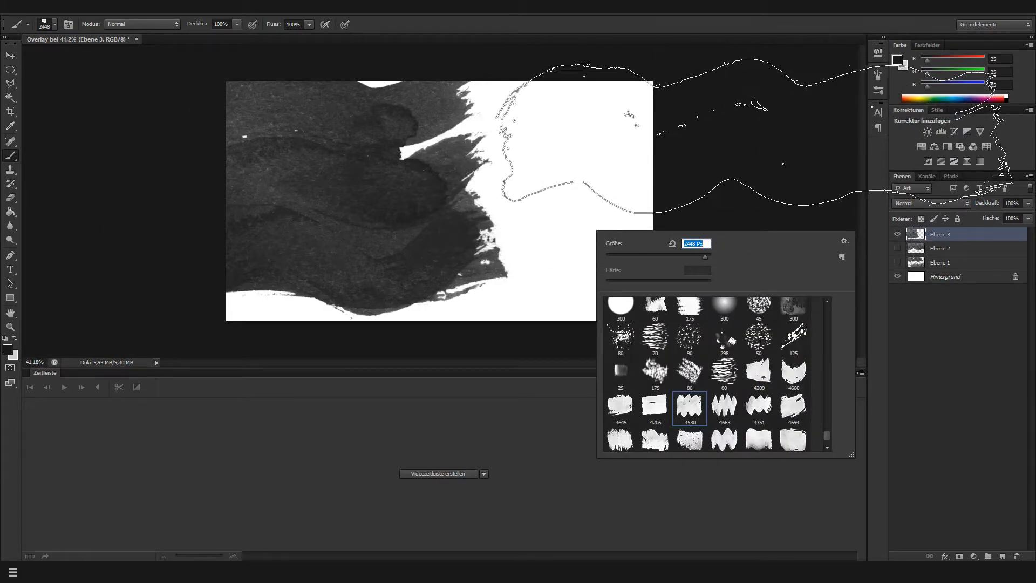
{"action": "left_click", "coordinate": [763, 130]}
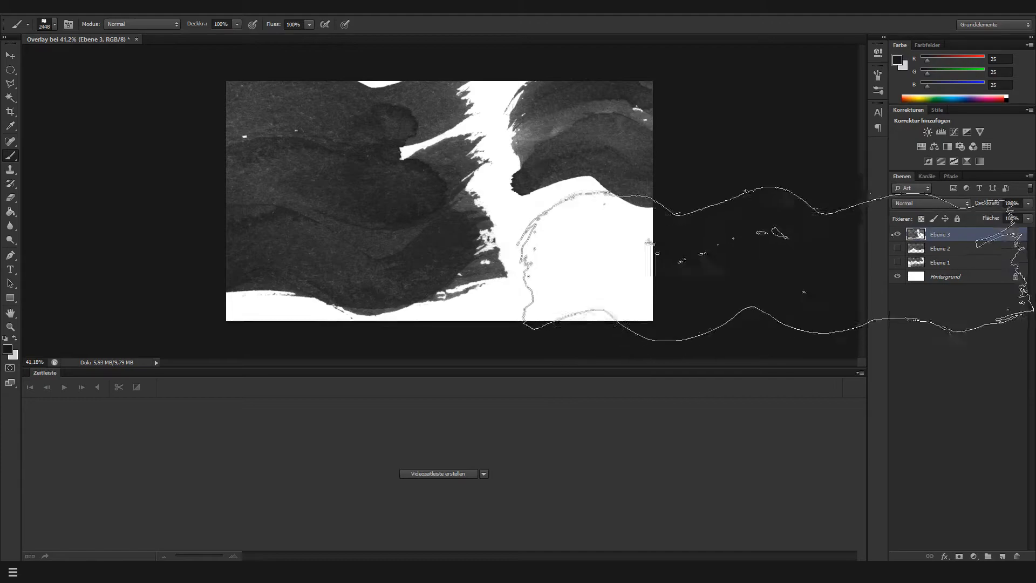
{"action": "left_click", "coordinate": [788, 210]}
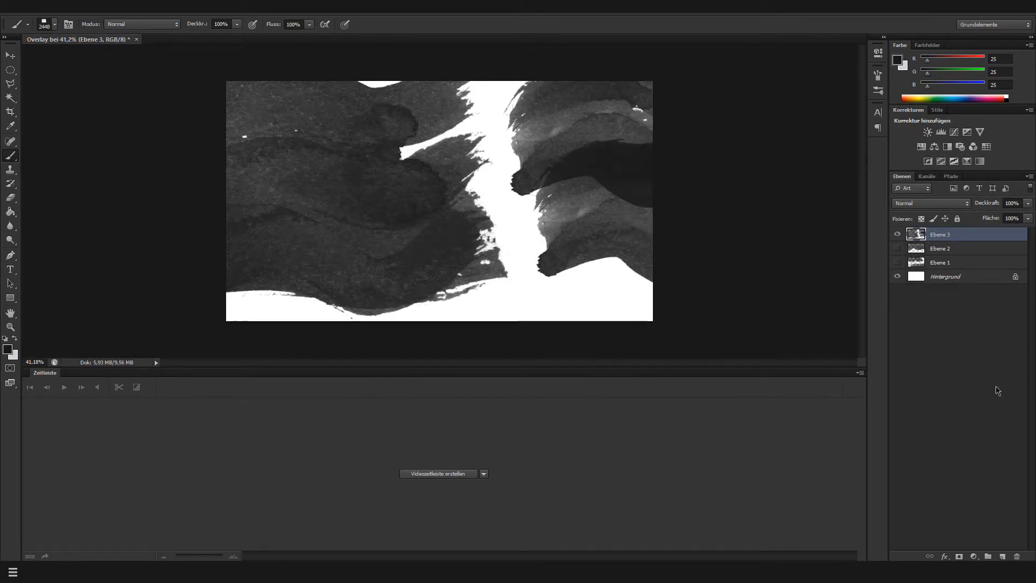
Add a fourth paint layer, hide Ebene 3, and stamp the wavy brush along the canvas's bottom edge and across its upper part
{"action": "left_click", "coordinate": [1002, 557]}
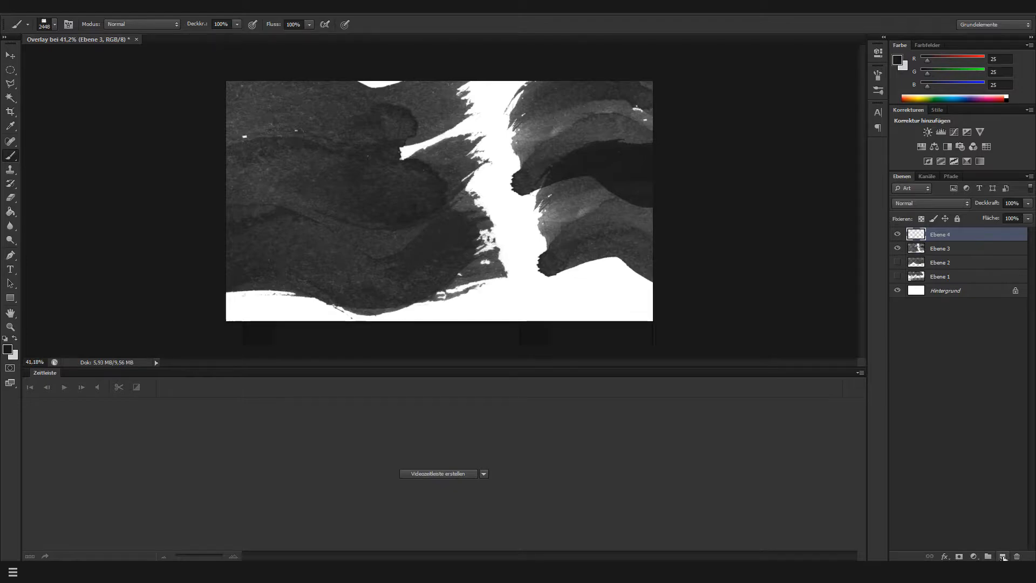
{"action": "left_click", "coordinate": [898, 249]}
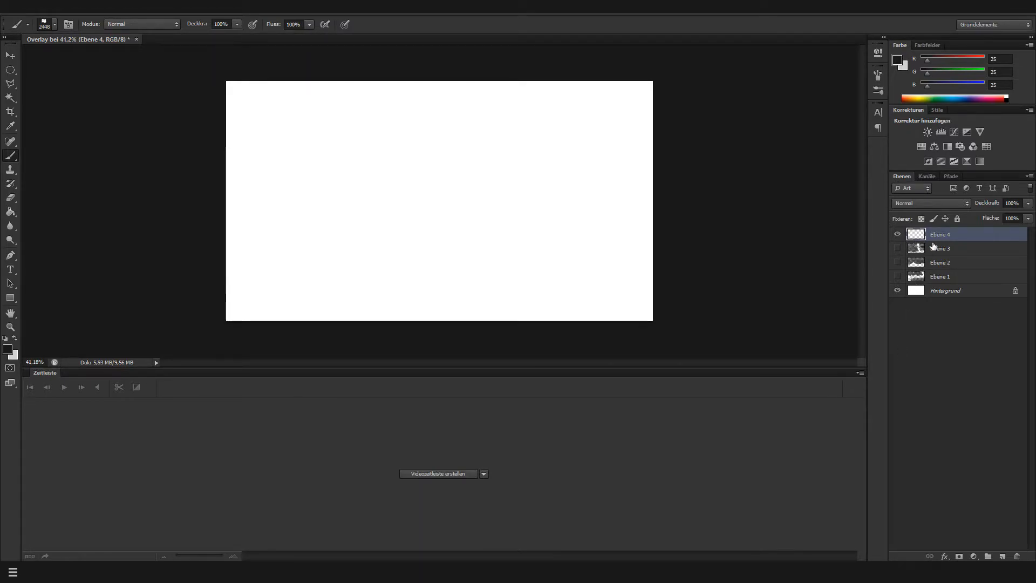
{"action": "left_click", "coordinate": [449, 336]}
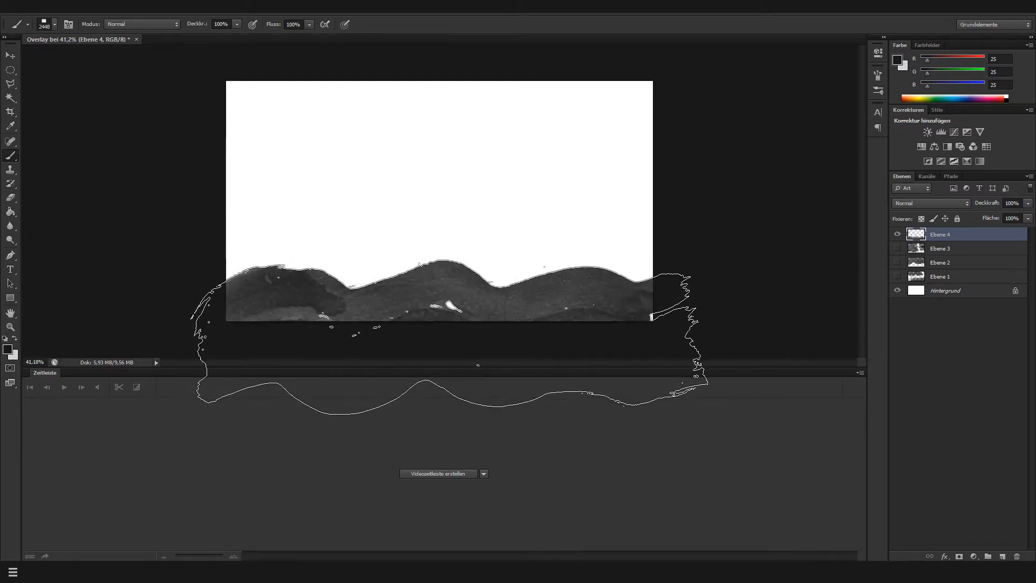
{"action": "left_click", "coordinate": [436, 132]}
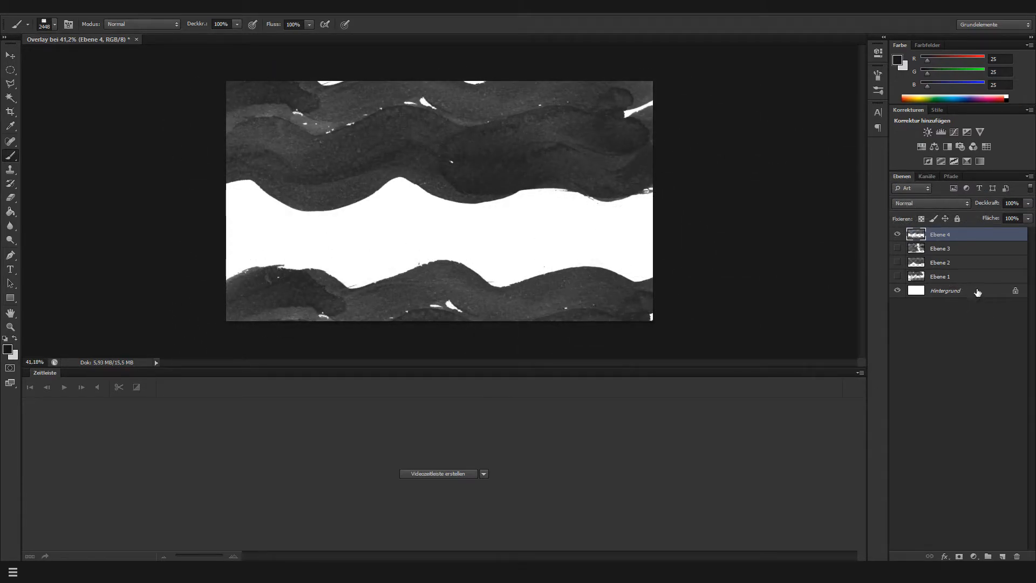
Hide Ebene 4, add a fifth layer, and stamp wavy shapes at the canvas's upper left, across its lower half, and at its upper right
{"action": "left_click", "coordinate": [898, 236]}
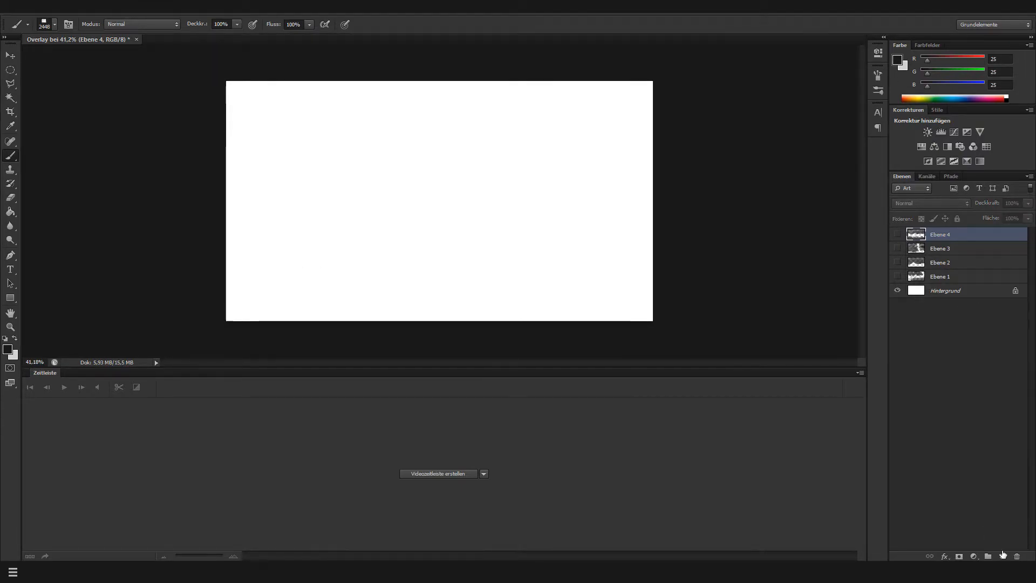
{"action": "left_click", "coordinate": [1002, 556]}
{"action": "left_click", "coordinate": [234, 141]}
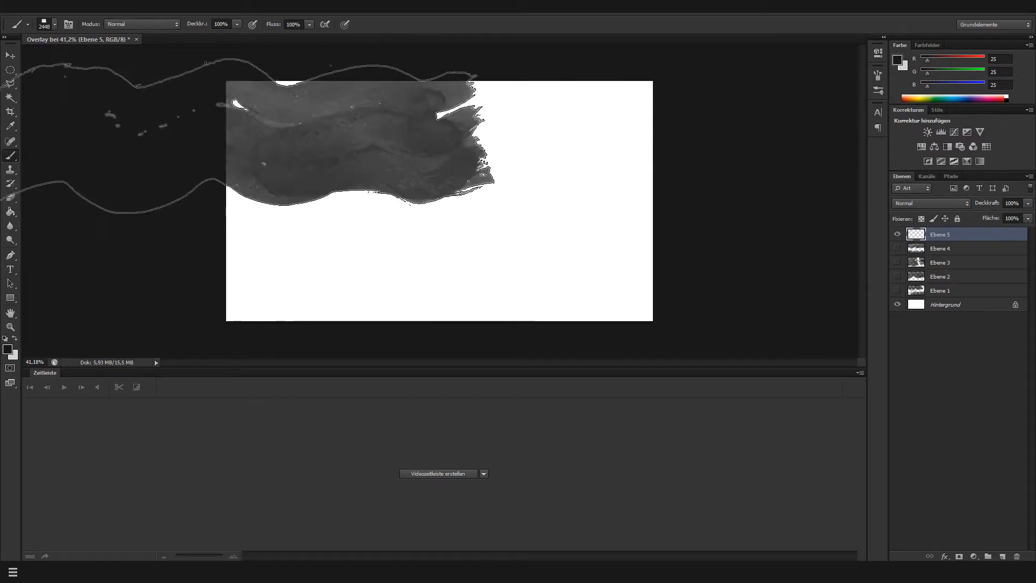
{"action": "left_click", "coordinate": [461, 268]}
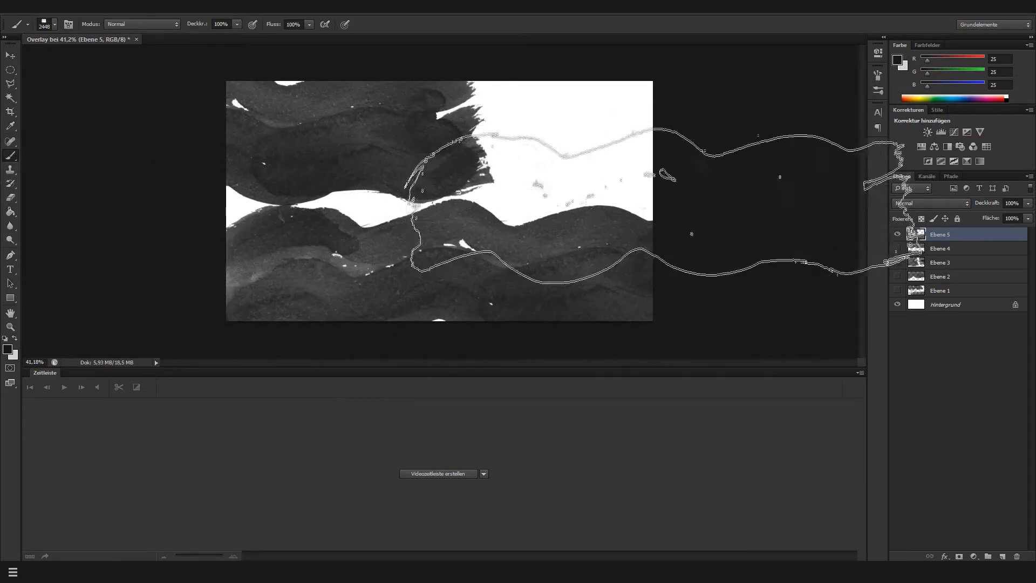
{"action": "left_click", "coordinate": [745, 103]}
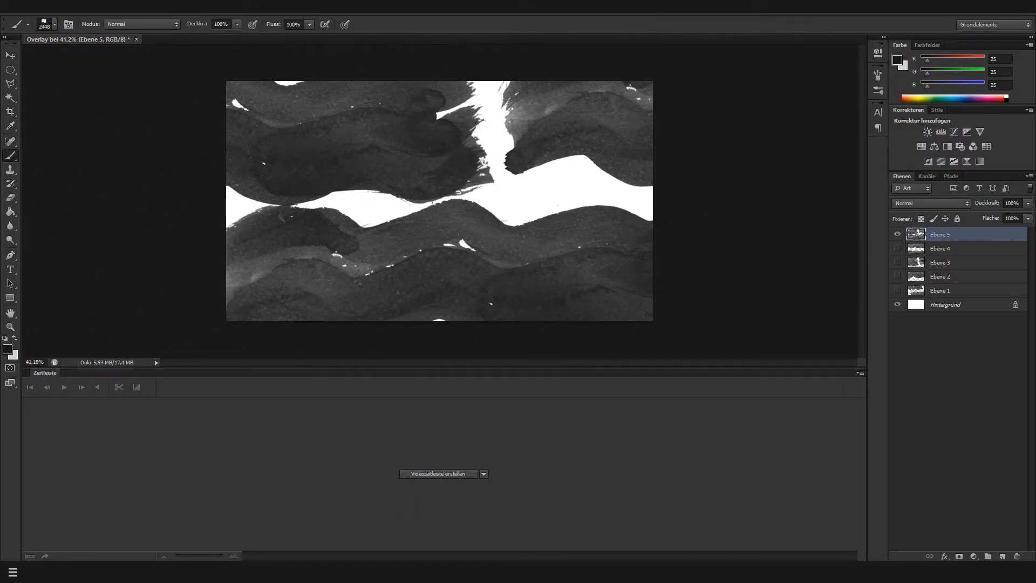
Create a video timeline from the layers and convert it to a frame animation
{"action": "left_click", "coordinate": [296, 15]}
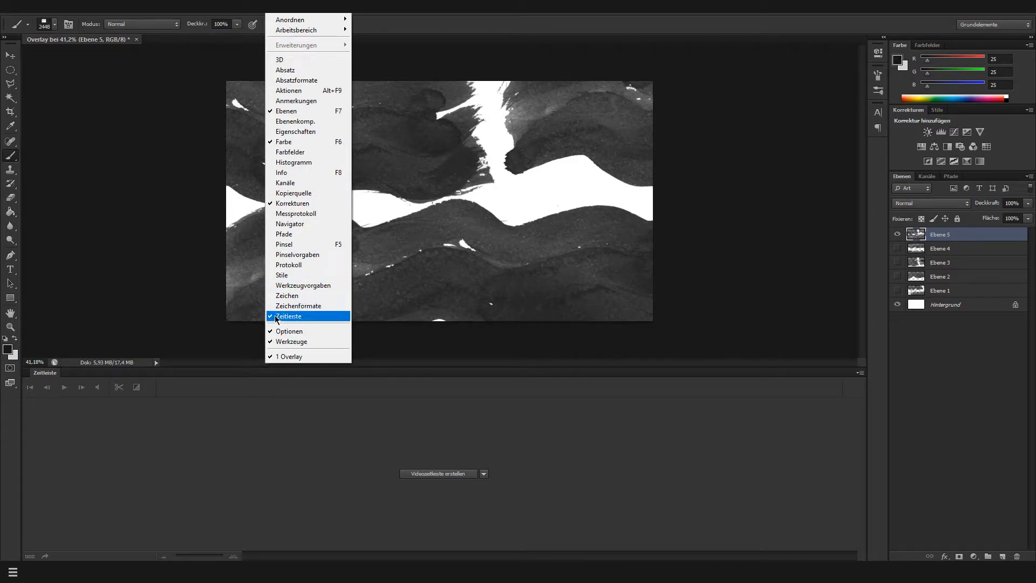
{"action": "left_click", "coordinate": [93, 362]}
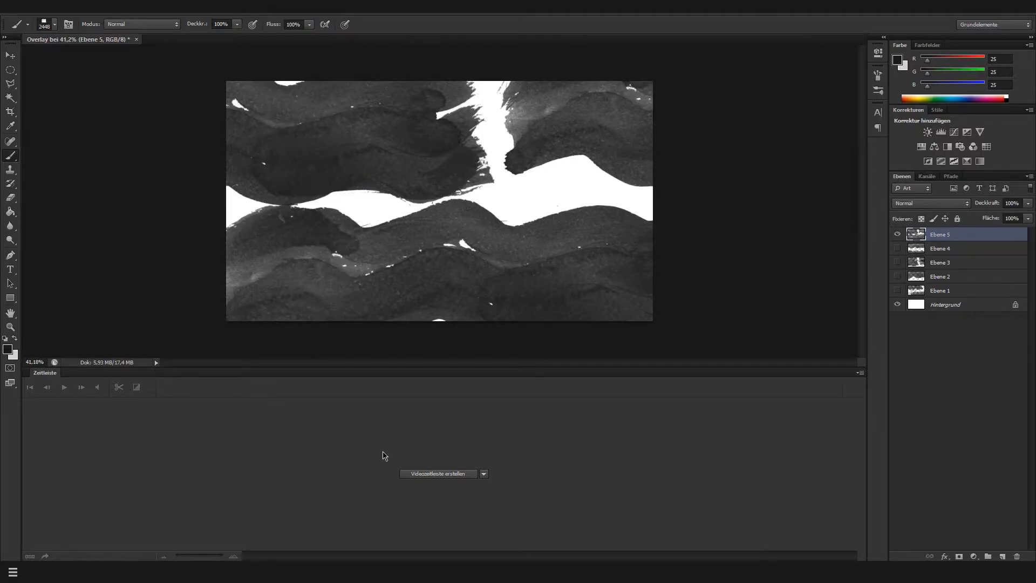
{"action": "left_click", "coordinate": [413, 474]}
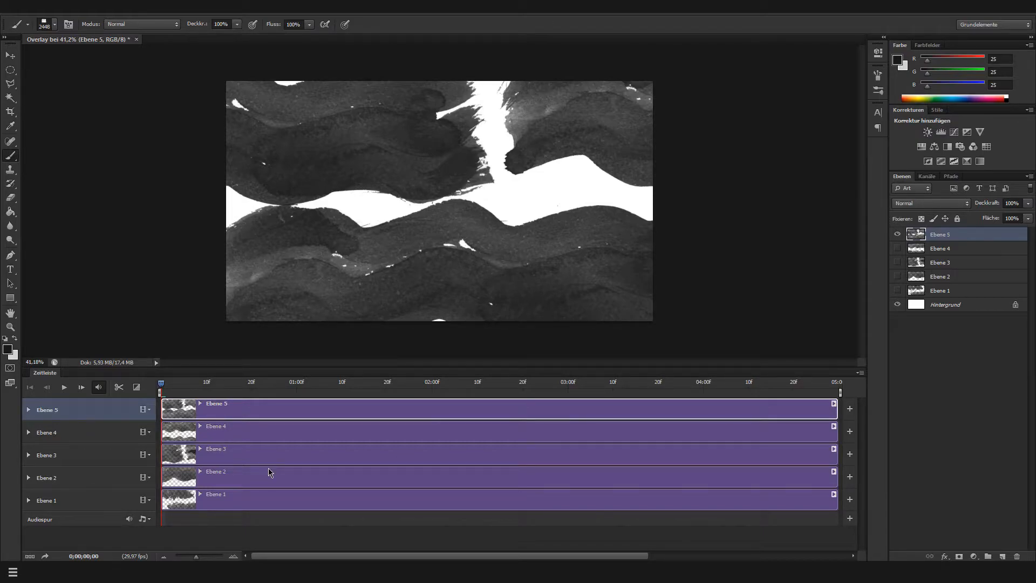
{"action": "left_click", "coordinate": [34, 556]}
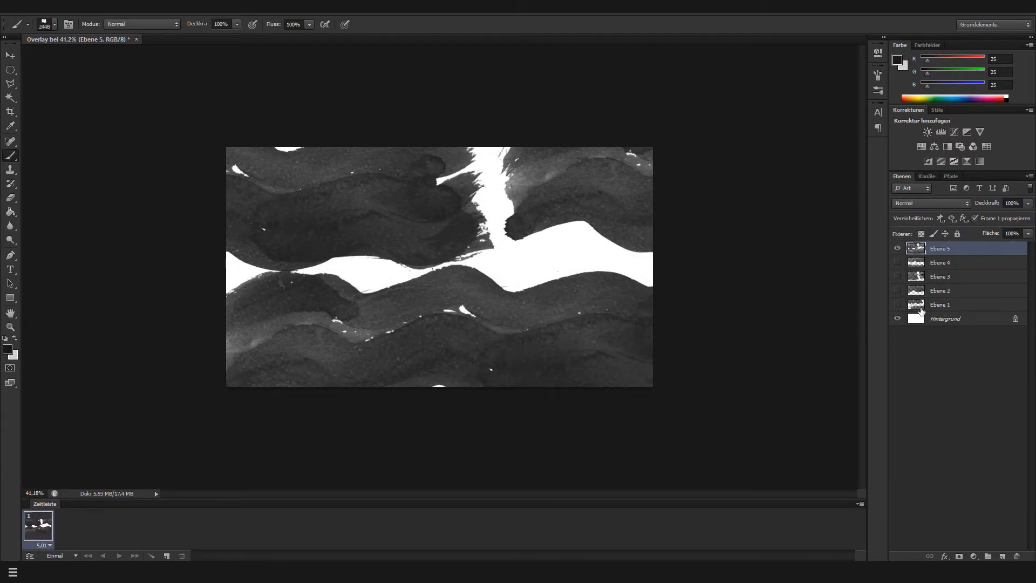
Show only Ebene 1 over the background in the first frame, and add a second frame showing only Ebene 2
{"action": "left_click", "coordinate": [897, 249]}
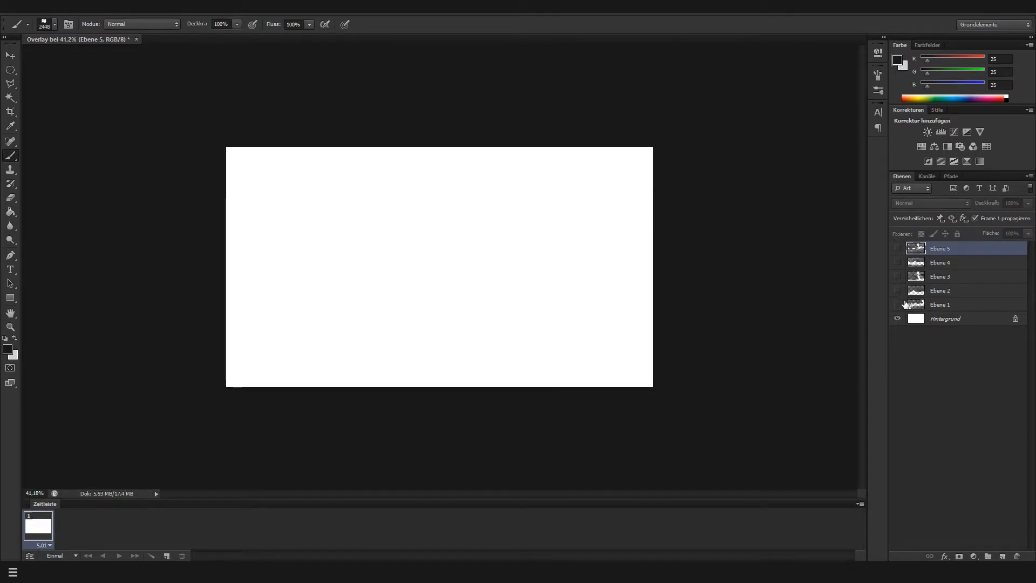
{"action": "left_click", "coordinate": [897, 304]}
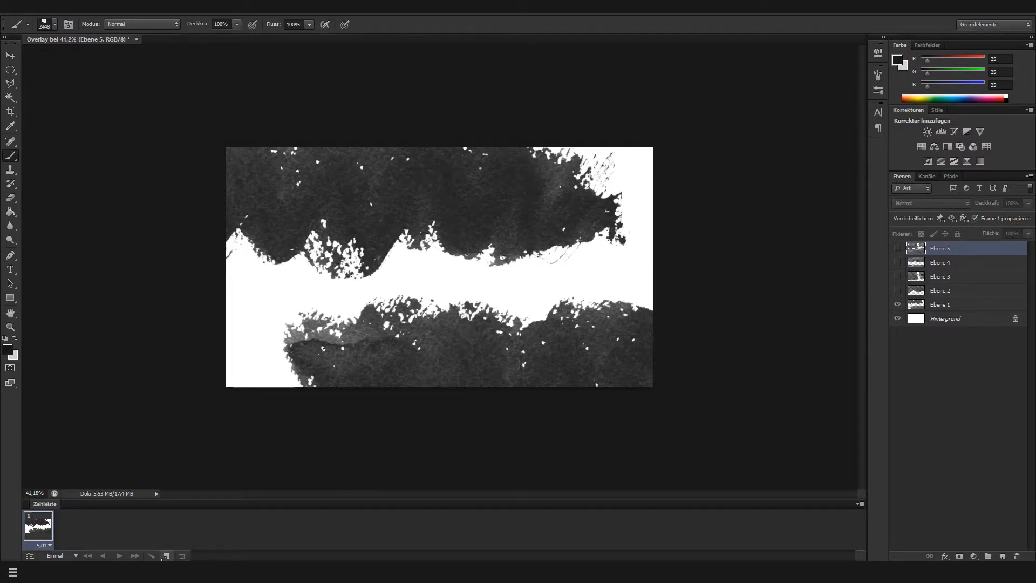
{"action": "left_click", "coordinate": [162, 559]}
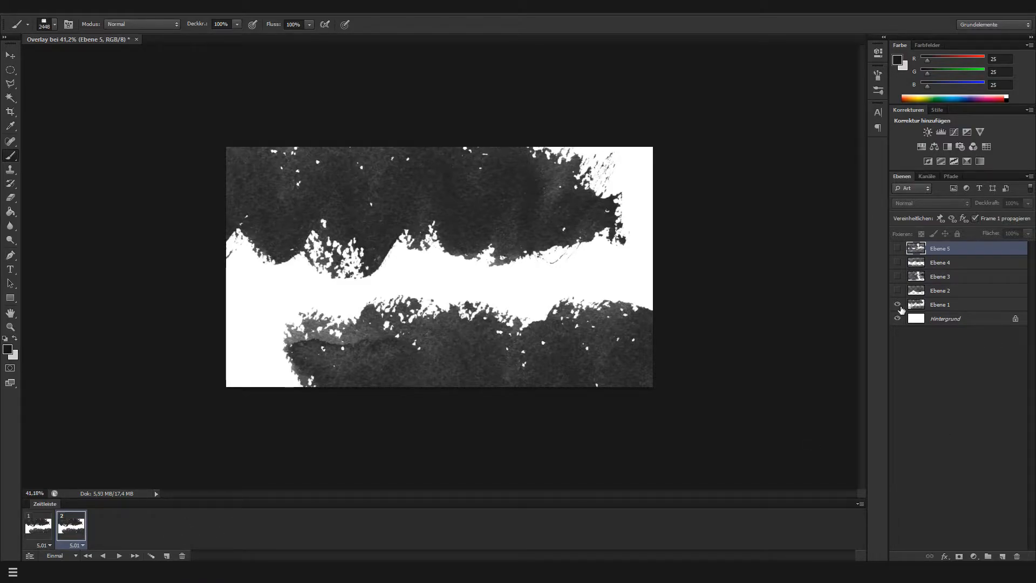
{"action": "left_click", "coordinate": [898, 305]}
{"action": "left_click", "coordinate": [898, 290]}
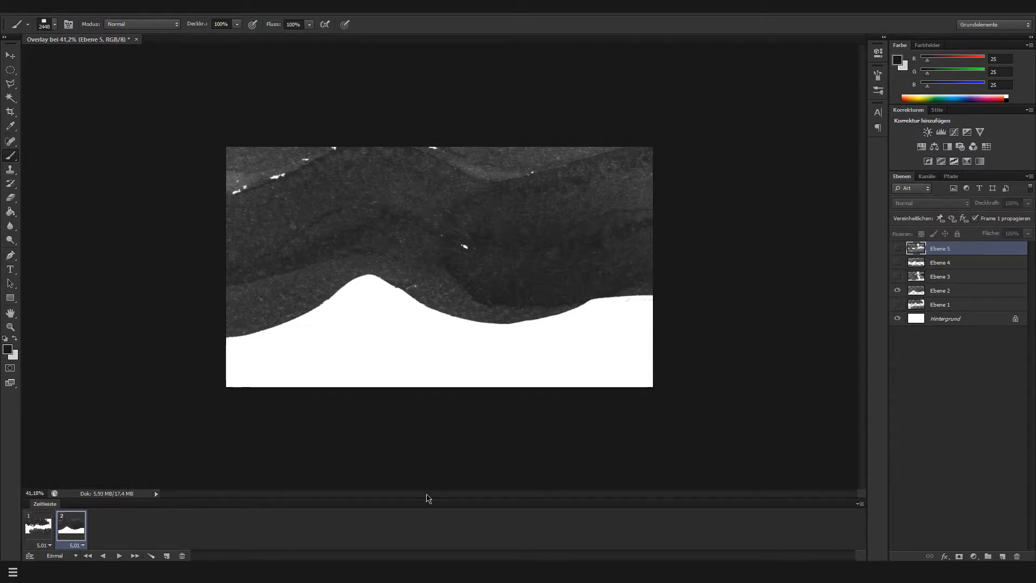
Add a third frame showing only Ebene 3 and a fourth frame showing only Ebene 4 over the background
{"action": "left_click", "coordinate": [167, 556]}
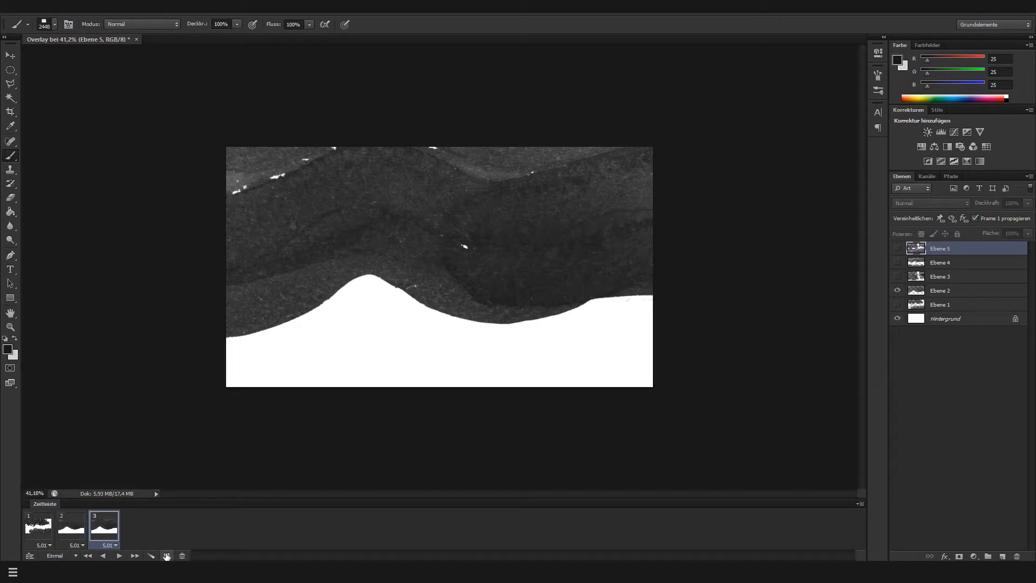
{"action": "left_click", "coordinate": [898, 290]}
{"action": "left_click", "coordinate": [897, 276]}
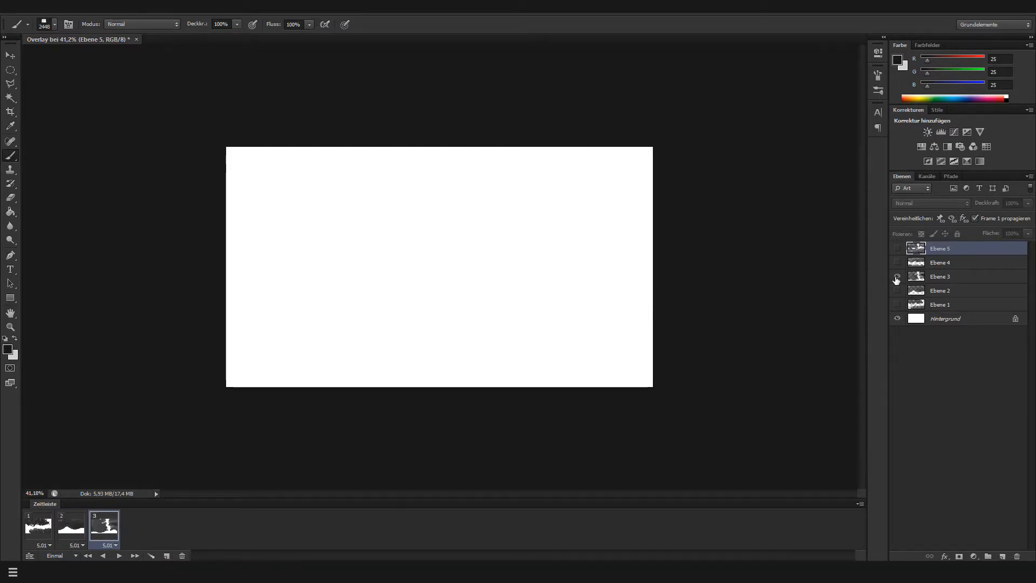
{"action": "left_click", "coordinate": [166, 556]}
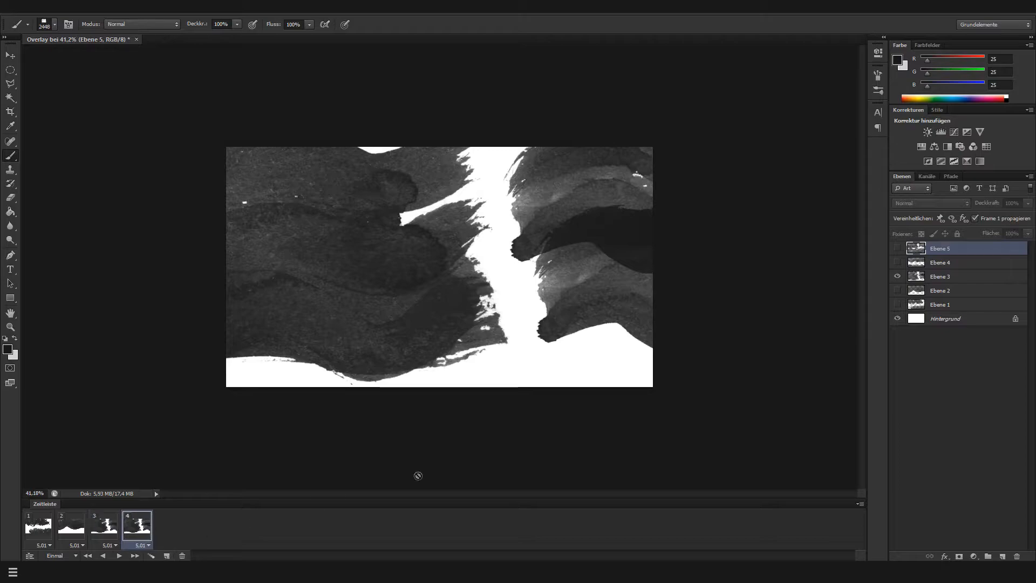
{"action": "left_click", "coordinate": [897, 277]}
{"action": "left_click", "coordinate": [897, 262]}
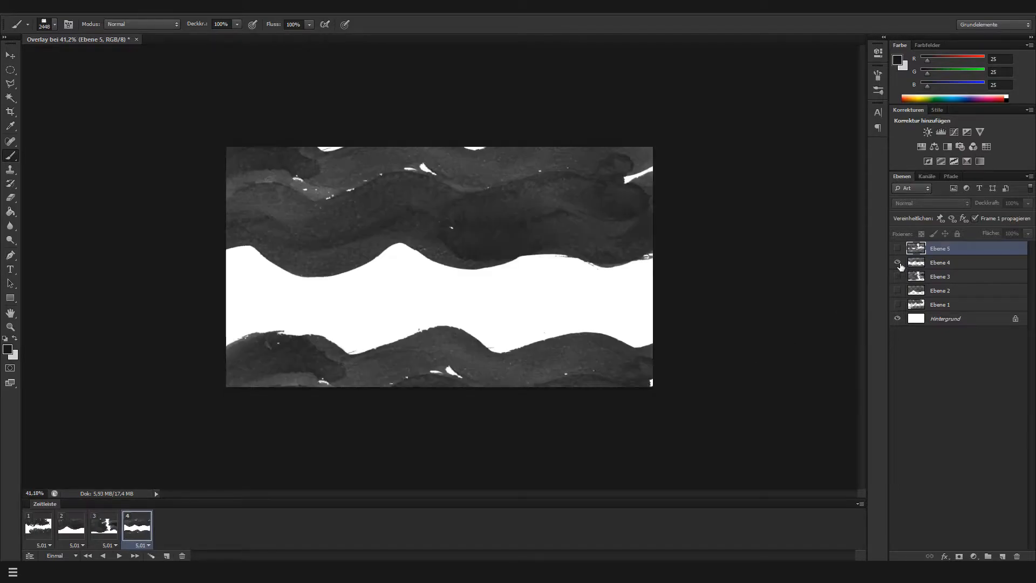
Add a fifth frame showing only Ebene 5 over the background, and briefly play the animation
{"action": "left_click", "coordinate": [167, 556]}
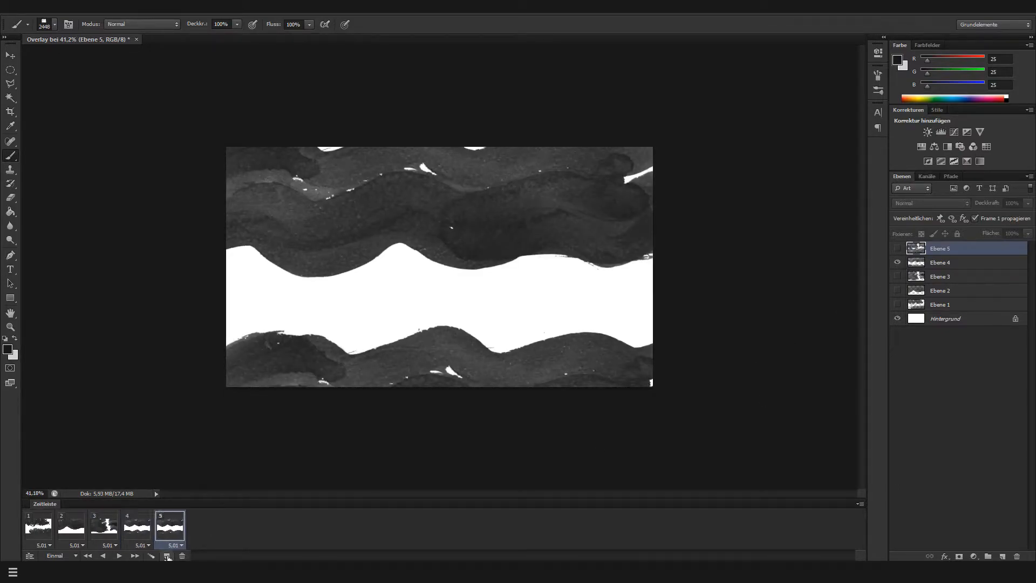
{"action": "left_click", "coordinate": [898, 262]}
{"action": "left_click", "coordinate": [898, 248]}
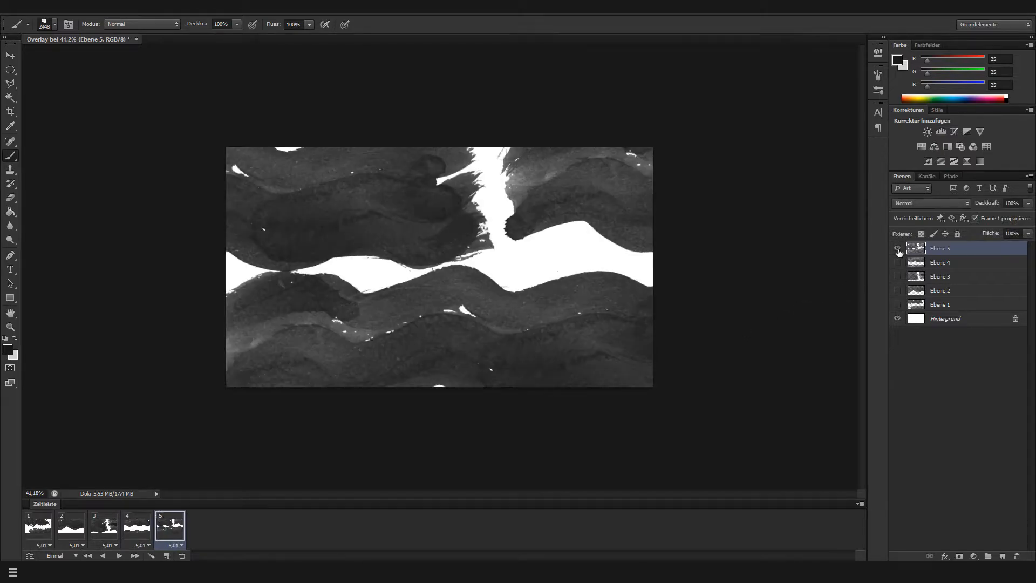
{"action": "left_click", "coordinate": [120, 556]}
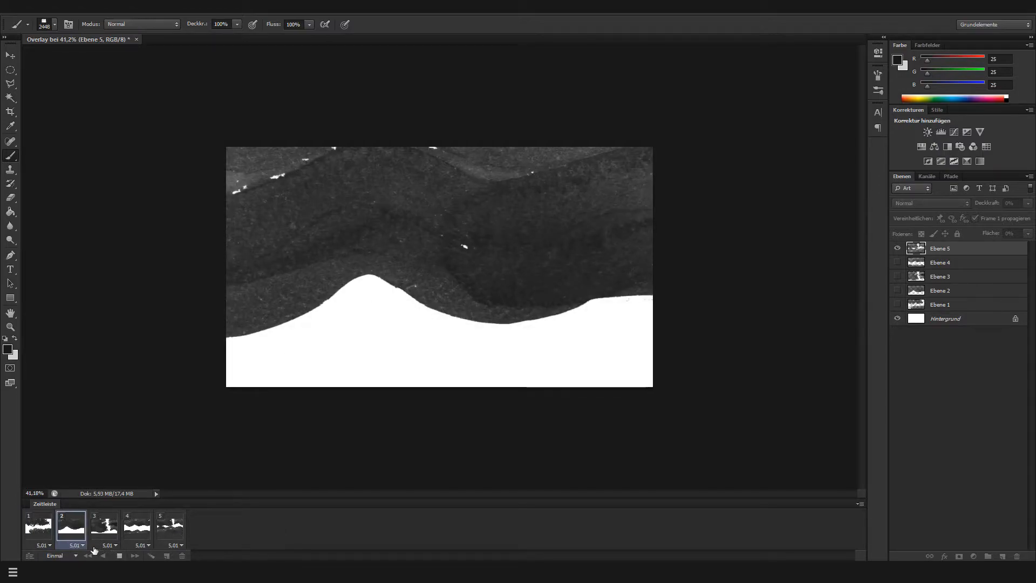
{"action": "left_click", "coordinate": [122, 553]}
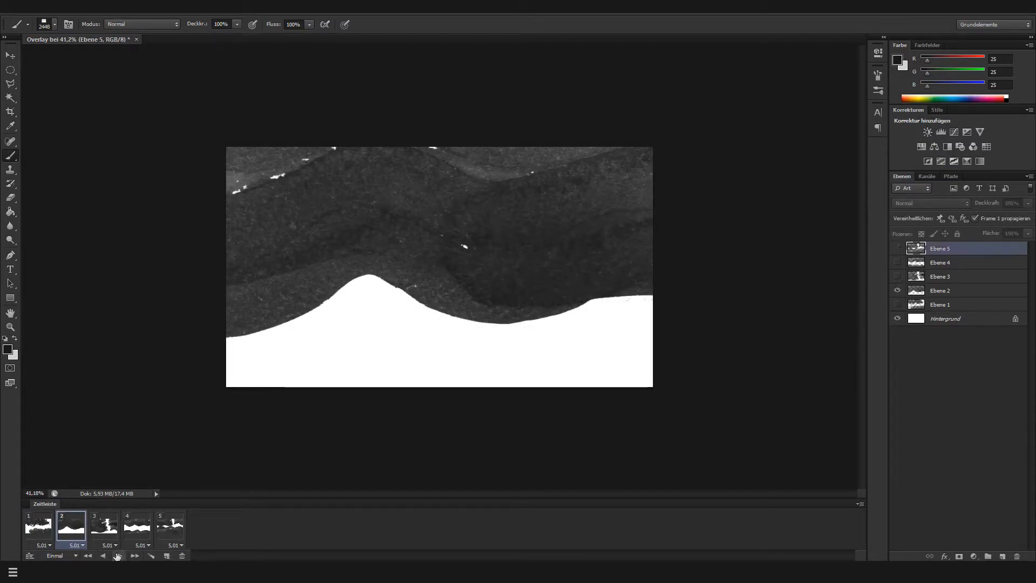
Set the delay of all five animation frames to 0,1 Sekunden
{"action": "left_click", "coordinate": [45, 546]}
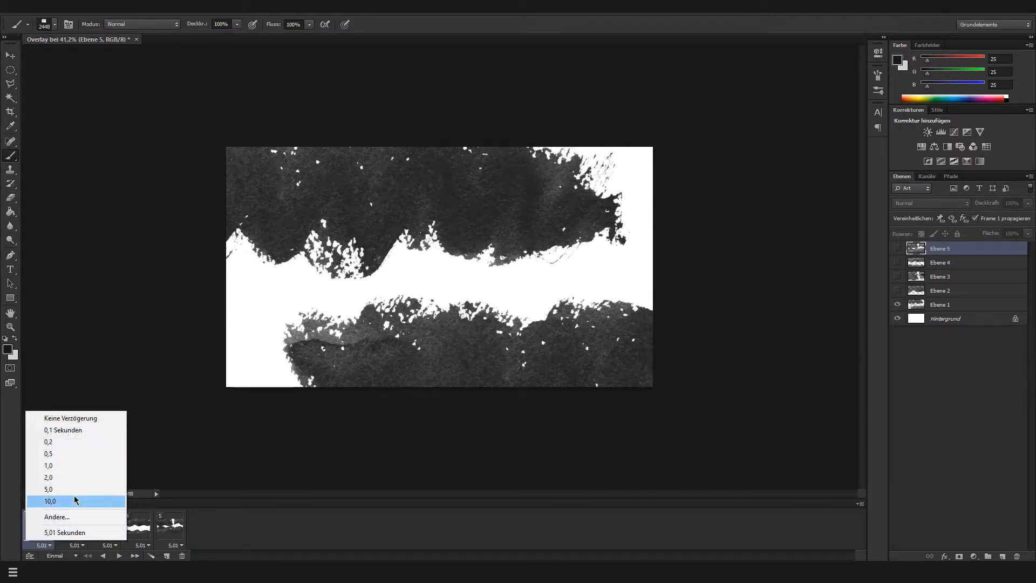
{"action": "left_click", "coordinate": [73, 430]}
{"action": "left_click", "coordinate": [68, 547]}
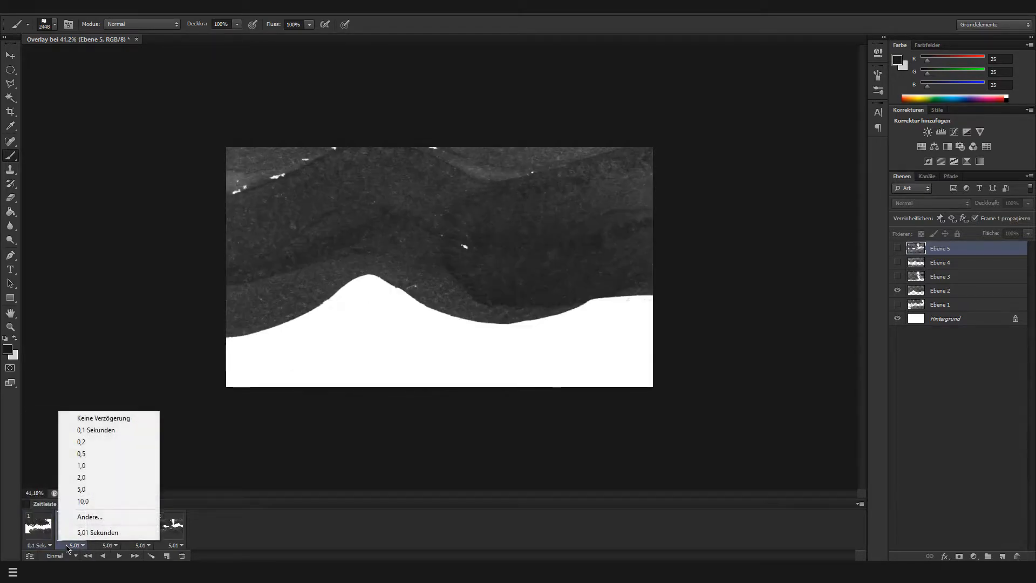
{"action": "left_click", "coordinate": [97, 431]}
{"action": "left_click", "coordinate": [108, 545]}
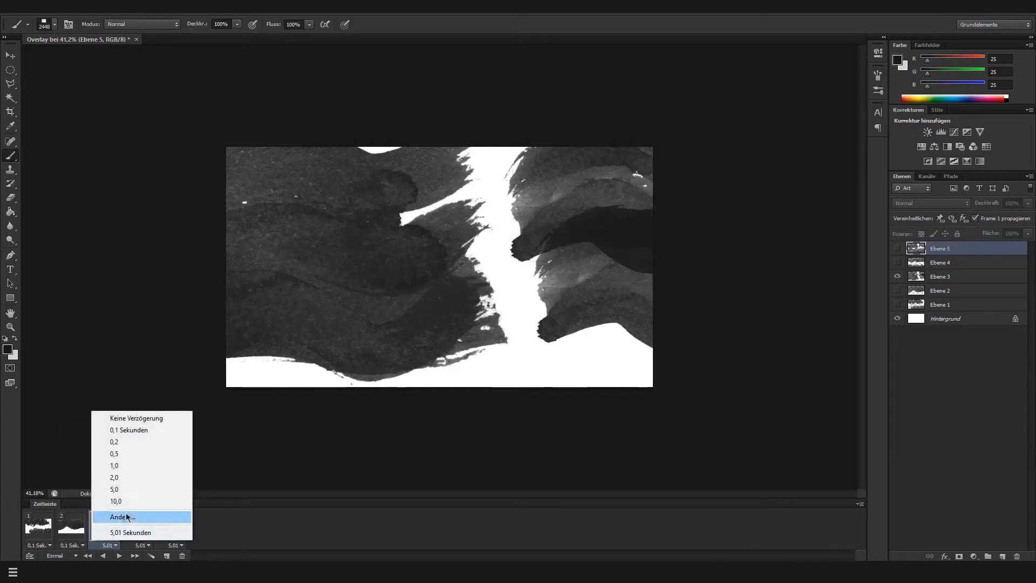
{"action": "left_click", "coordinate": [148, 430]}
{"action": "left_click", "coordinate": [132, 545]}
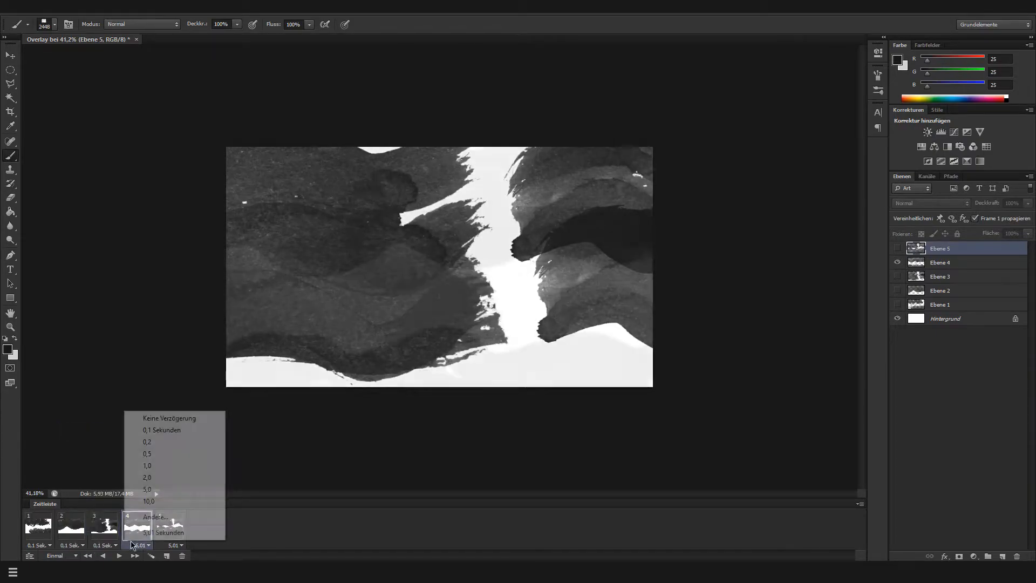
{"action": "left_click", "coordinate": [186, 430]}
{"action": "left_click", "coordinate": [180, 513]}
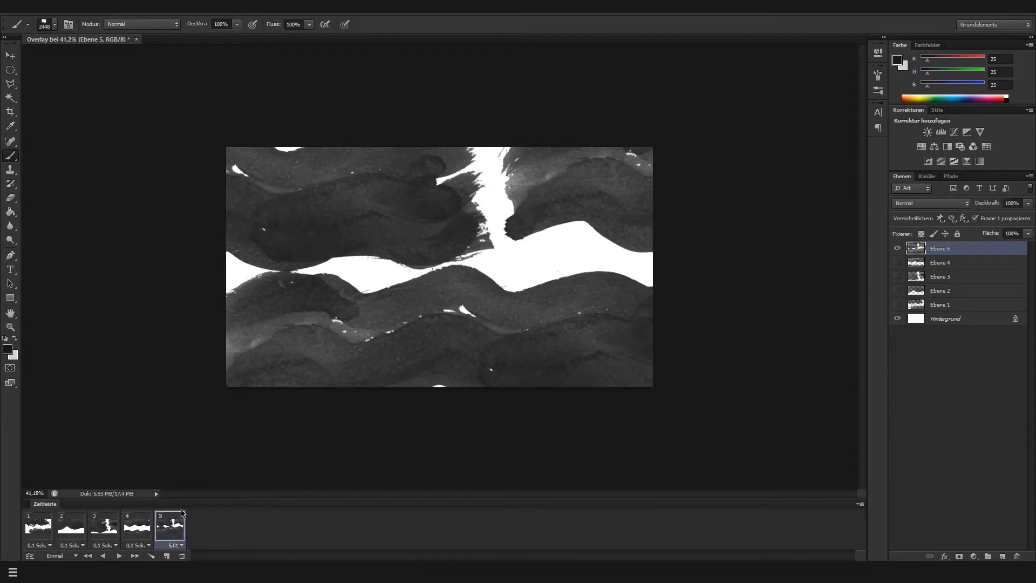
{"action": "left_click", "coordinate": [179, 546]}
{"action": "left_click", "coordinate": [212, 430]}
Play the five-frame animation repeatedly to check its speed
{"action": "left_click", "coordinate": [119, 556]}
{"action": "left_click", "coordinate": [134, 556]}
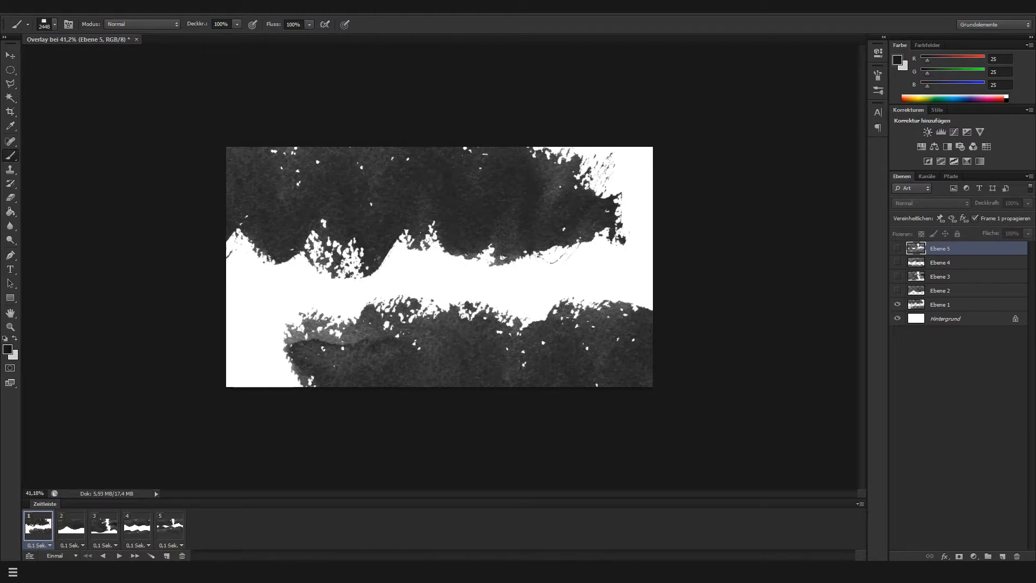
{"action": "left_click", "coordinate": [119, 557]}
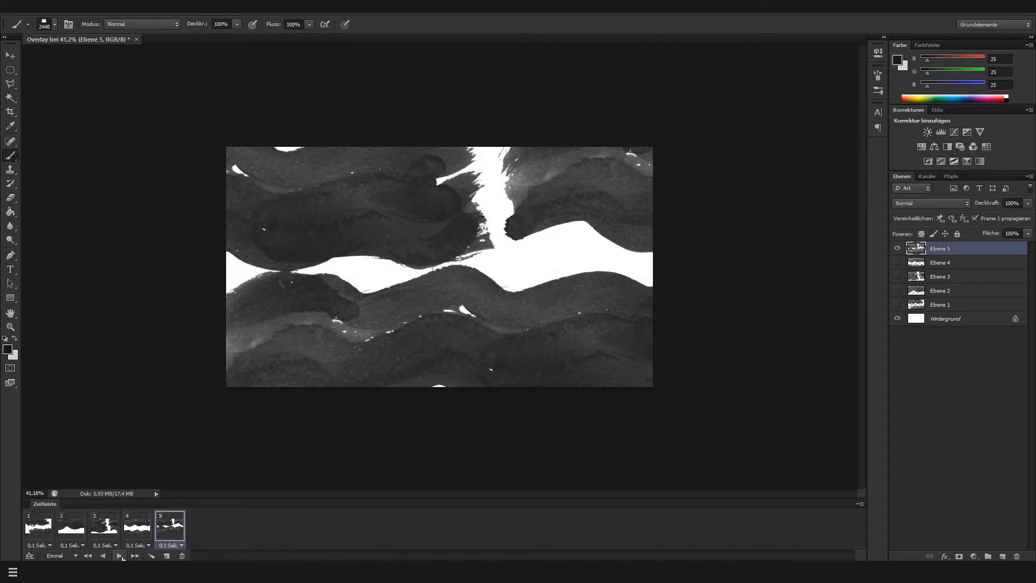
{"action": "left_click", "coordinate": [120, 556]}
Set the animation's looping to Unbegrenzt, play it as a preview, and stop playback
{"action": "left_click", "coordinate": [63, 557]}
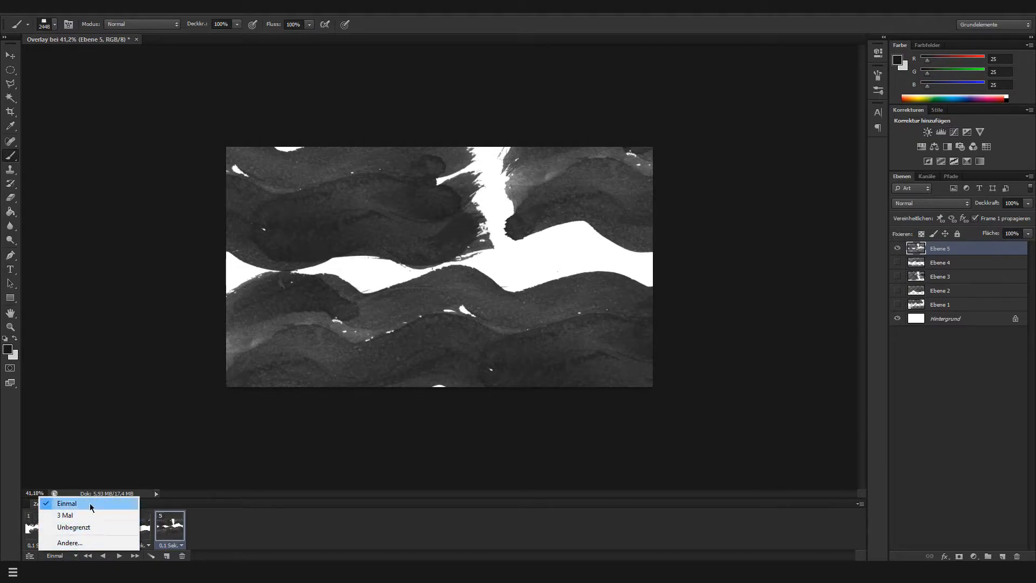
{"action": "left_click", "coordinate": [86, 533]}
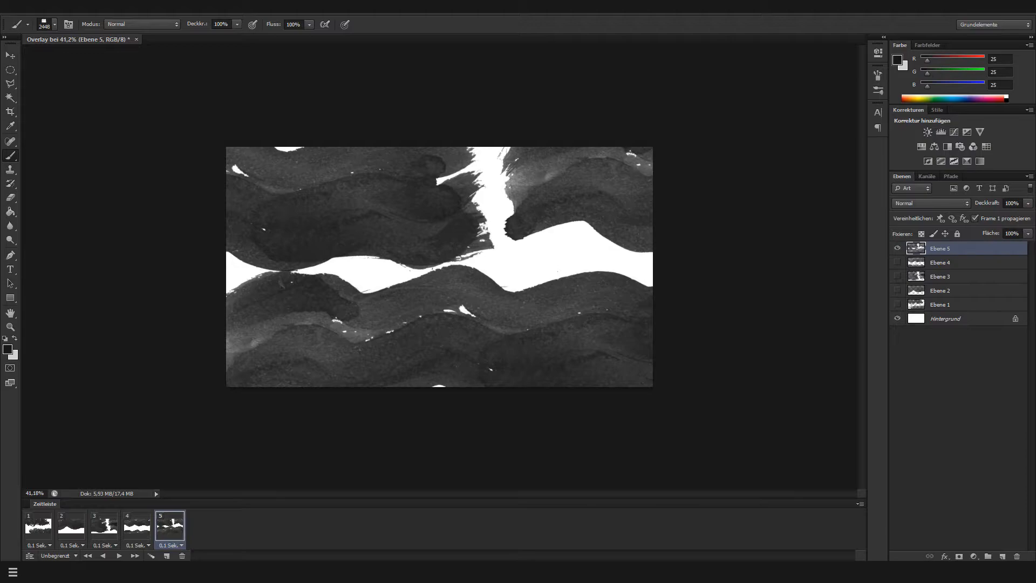
{"action": "left_click", "coordinate": [119, 556]}
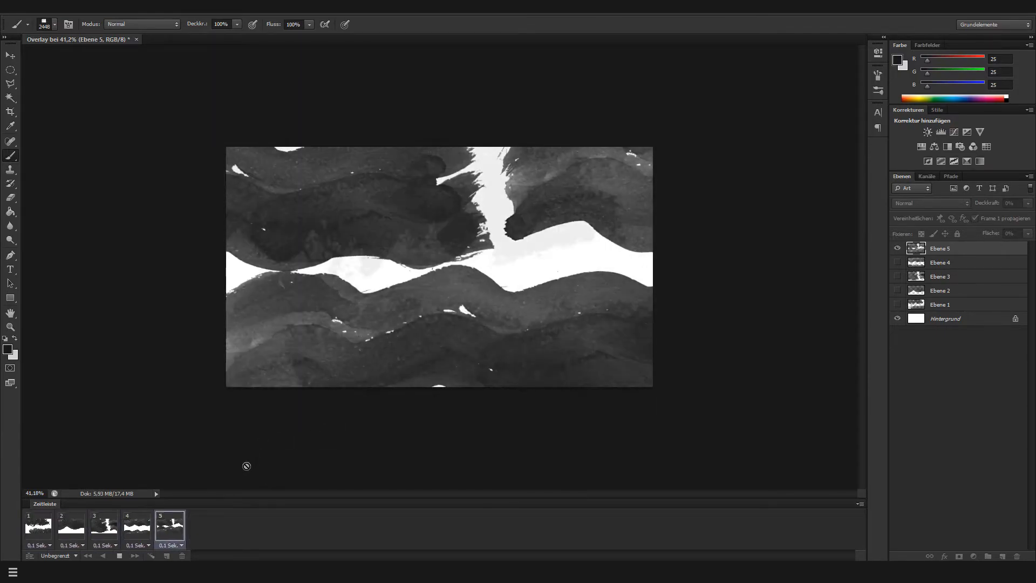
{"action": "left_click", "coordinate": [121, 557]}
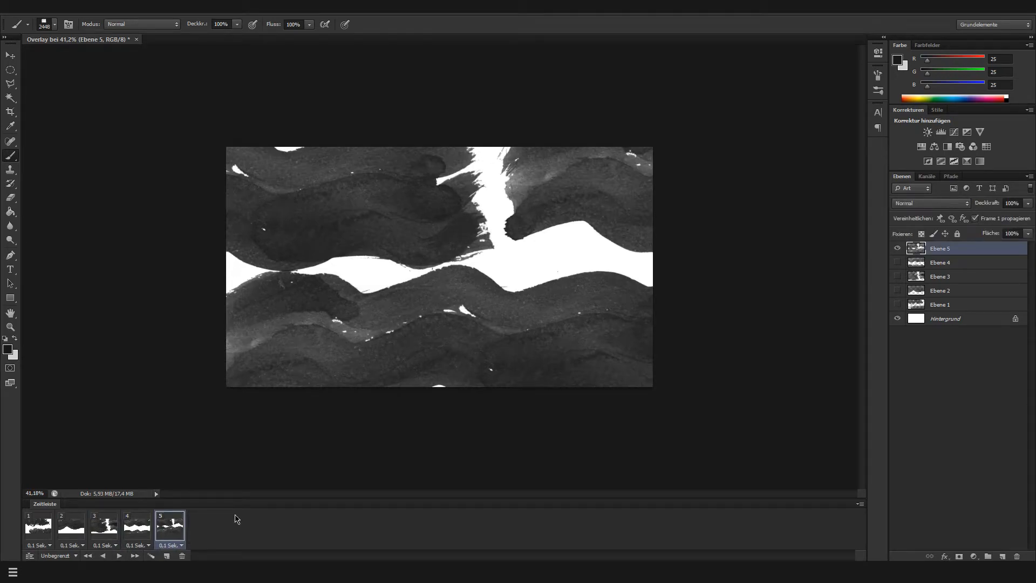
Set the delay of all five animation frames to 0,2 Sekunden and play the animation to check its speed
{"action": "left_click", "coordinate": [36, 547]}
{"action": "left_click", "coordinate": [108, 440]}
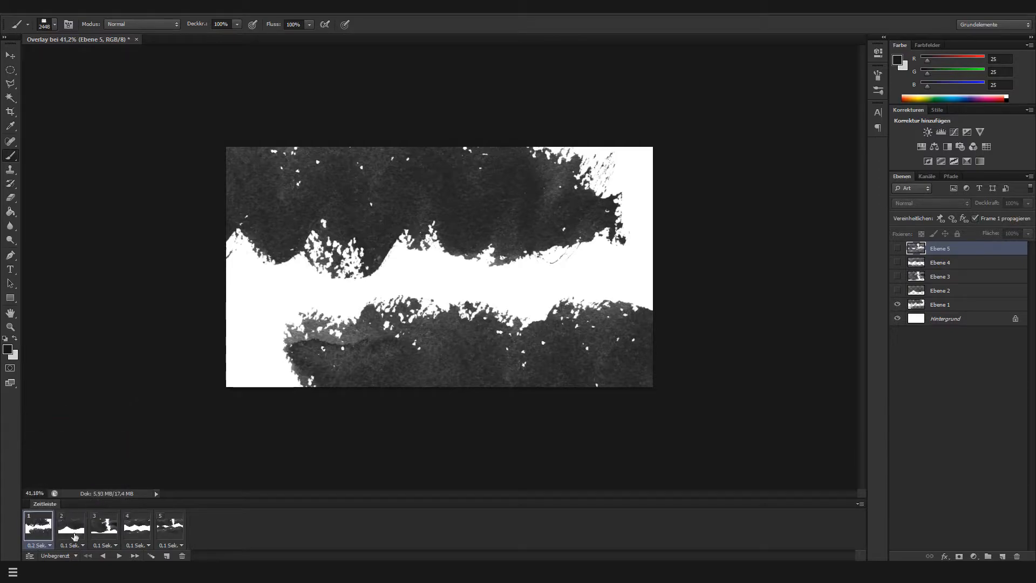
{"action": "left_click", "coordinate": [75, 546]}
{"action": "left_click", "coordinate": [116, 440]}
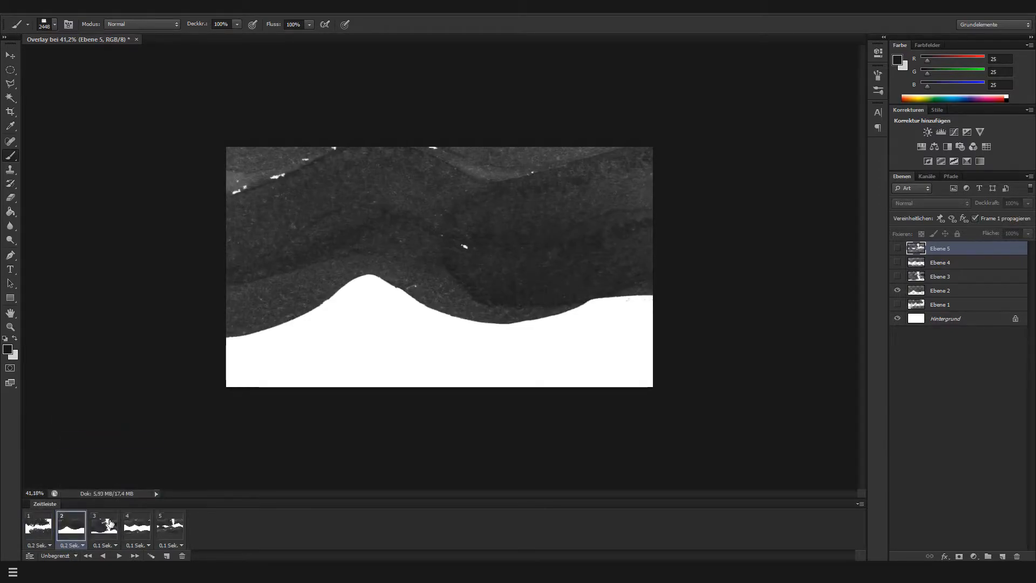
{"action": "left_click", "coordinate": [113, 546]}
{"action": "left_click", "coordinate": [153, 441]}
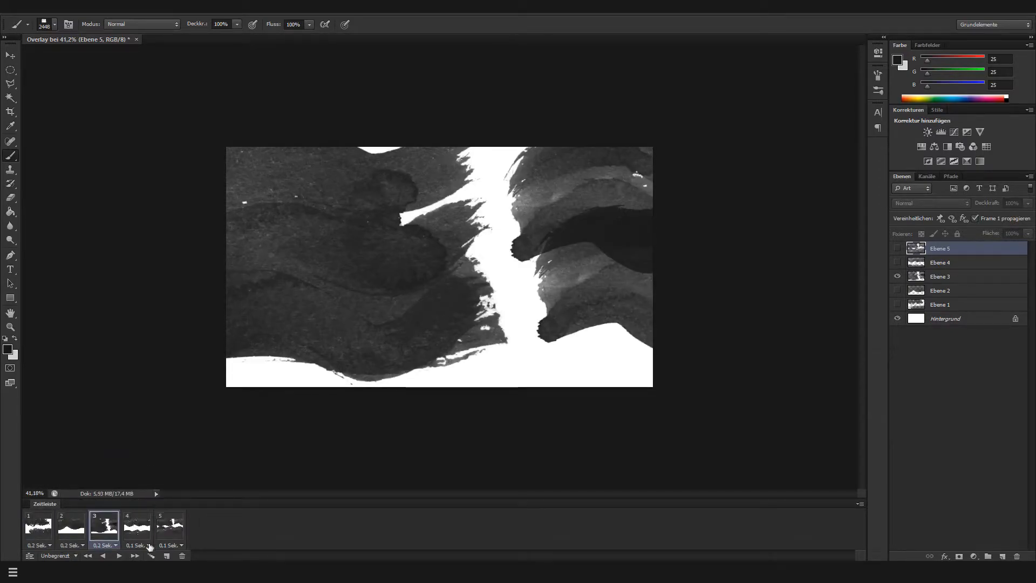
{"action": "left_click", "coordinate": [149, 545]}
{"action": "left_click", "coordinate": [183, 441]}
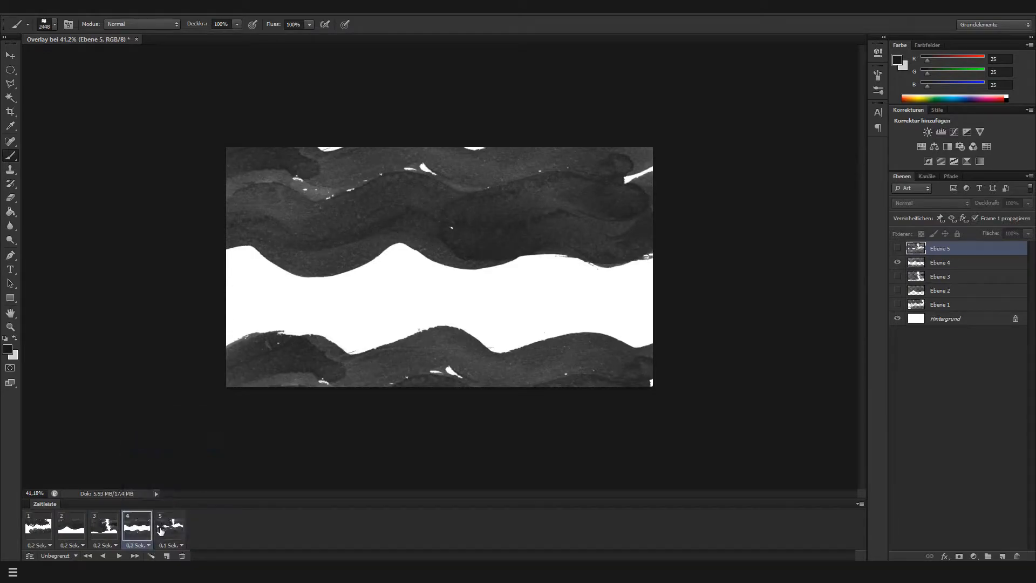
{"action": "left_click", "coordinate": [169, 546]}
{"action": "left_click", "coordinate": [211, 441]}
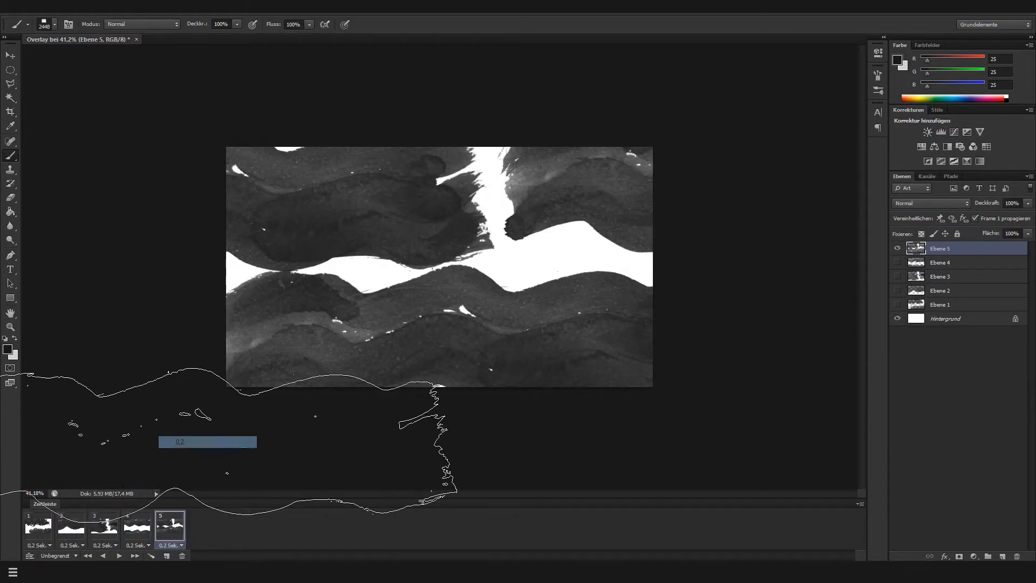
{"action": "left_click", "coordinate": [119, 556]}
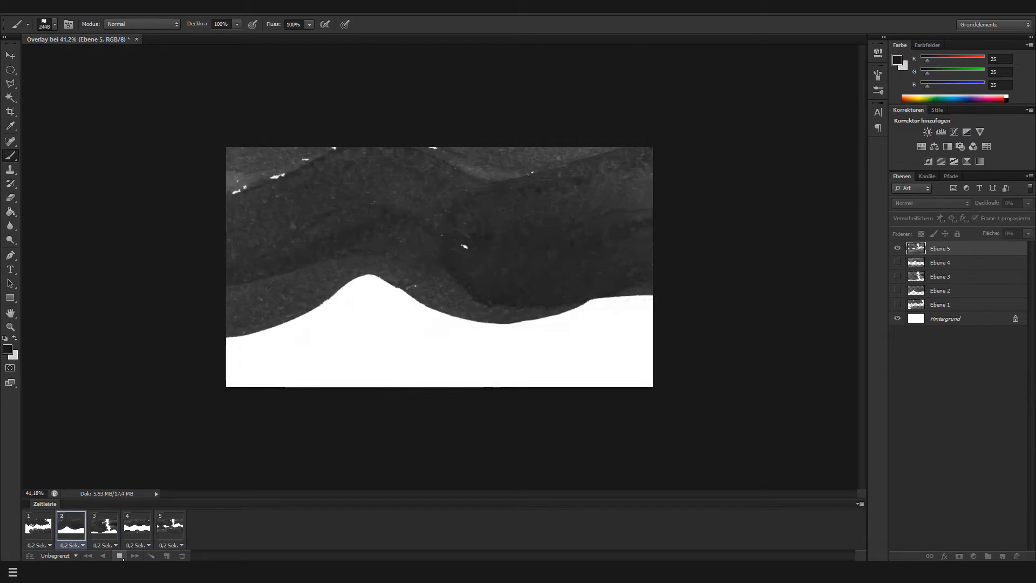
{"action": "left_click", "coordinate": [119, 556]}
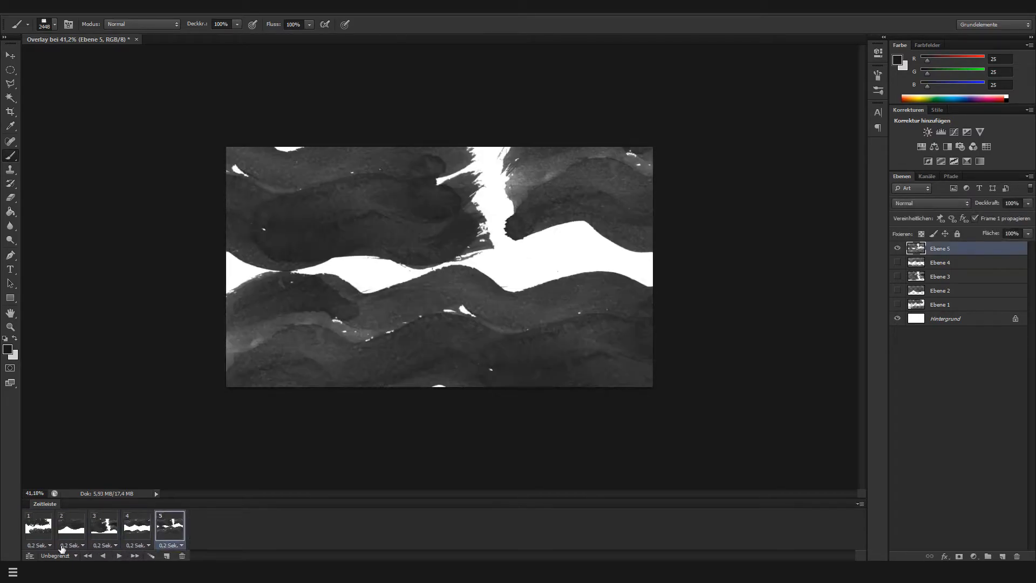
Set a custom delay of 0,3 Sekunden for frames 1 and 2
{"action": "left_click", "coordinate": [52, 546]}
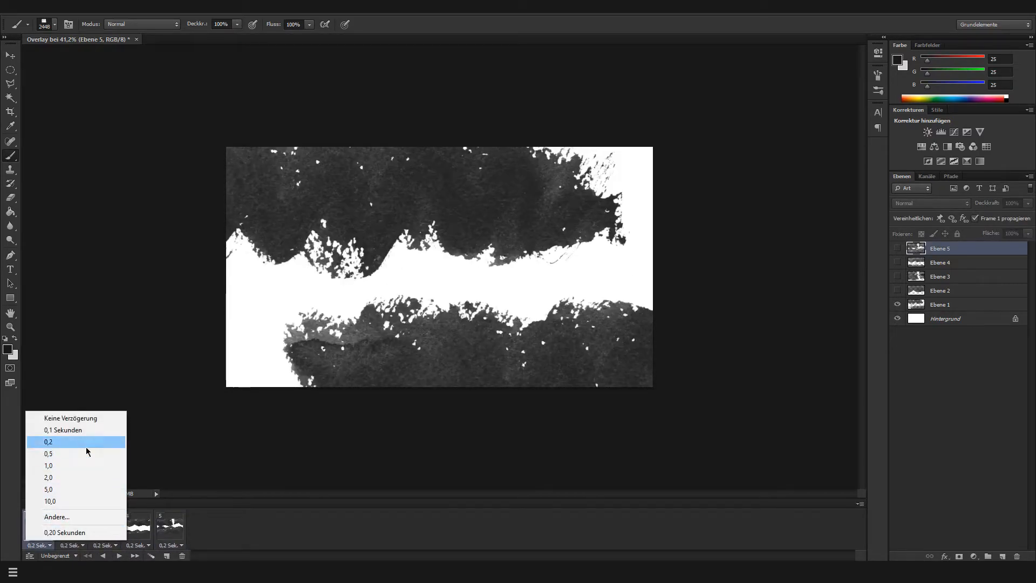
{"action": "left_click", "coordinate": [84, 517]}
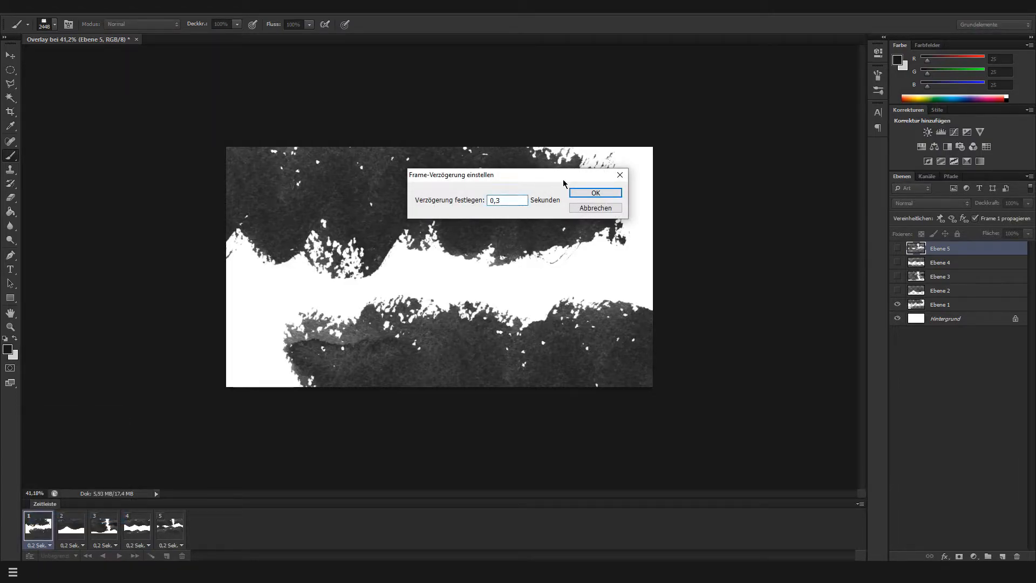
{"action": "left_click", "coordinate": [579, 195]}
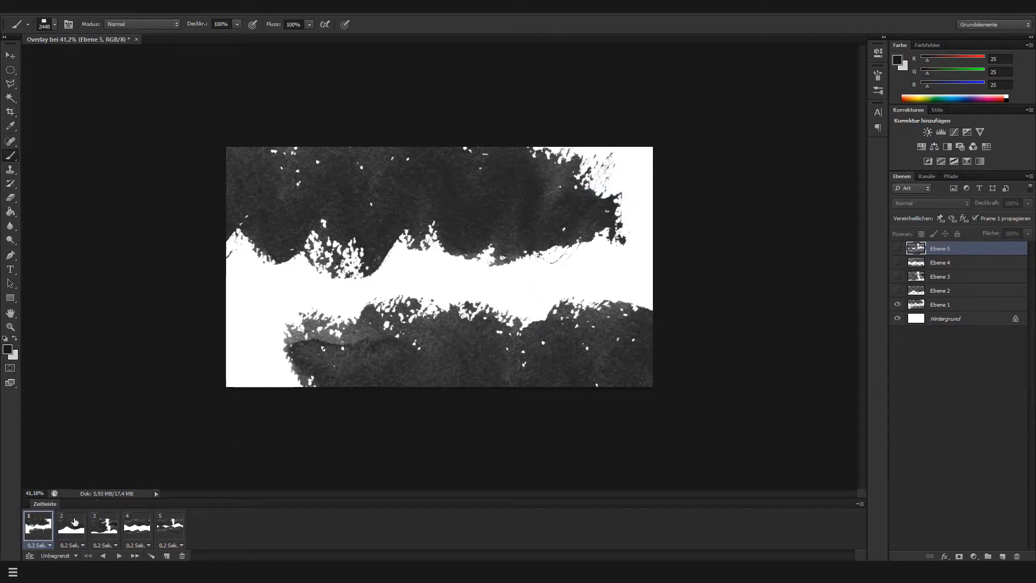
{"action": "left_click", "coordinate": [56, 547]}
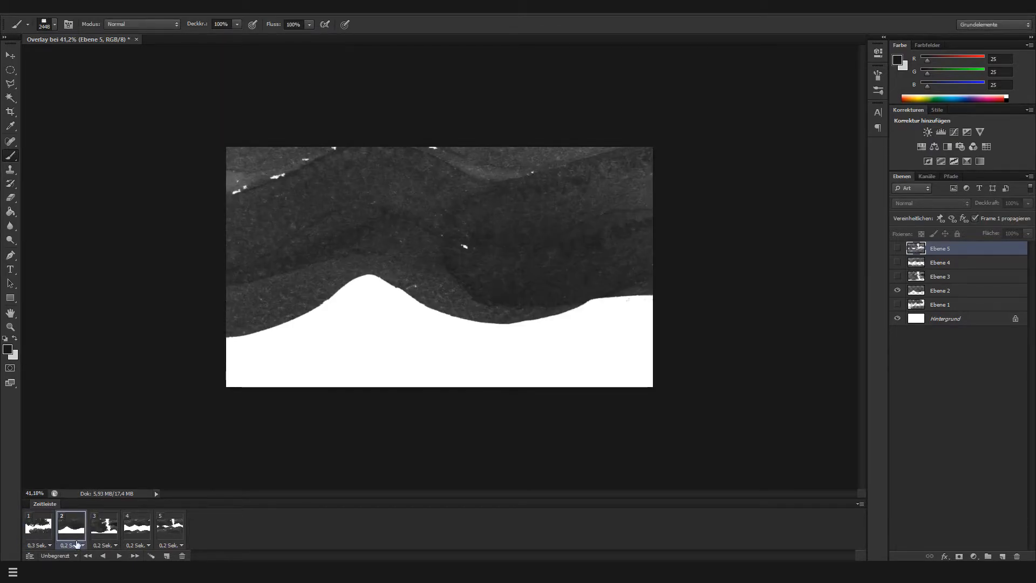
{"action": "left_click", "coordinate": [77, 543]}
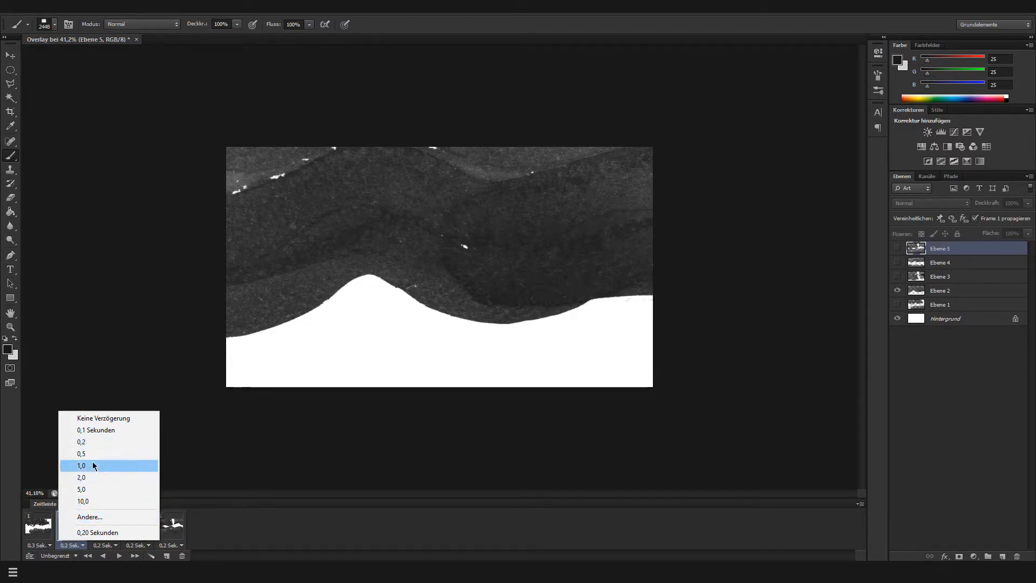
{"action": "left_click", "coordinate": [117, 517]}
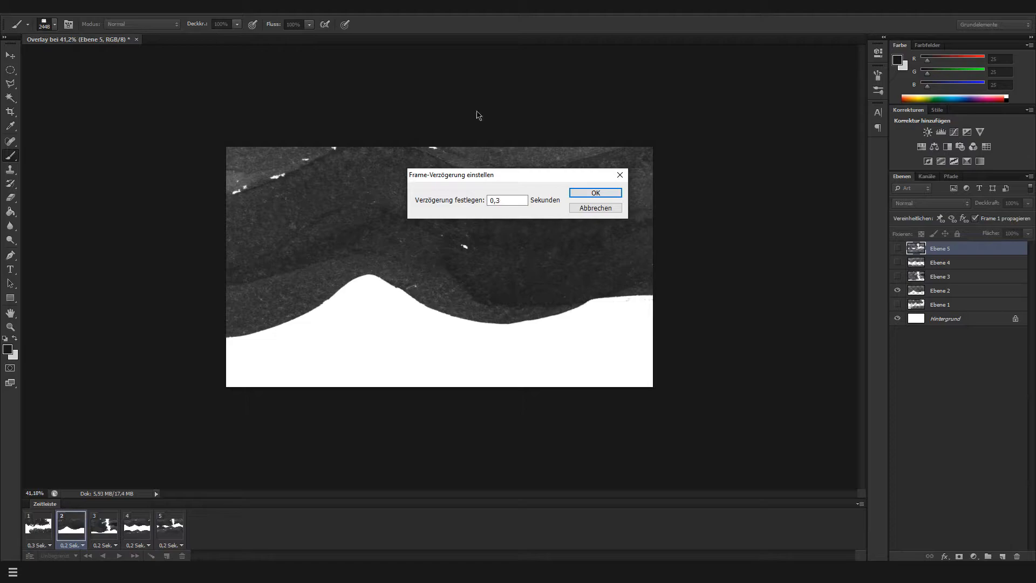
{"action": "type", "text": "0,3"}
{"action": "left_click", "coordinate": [580, 193]}
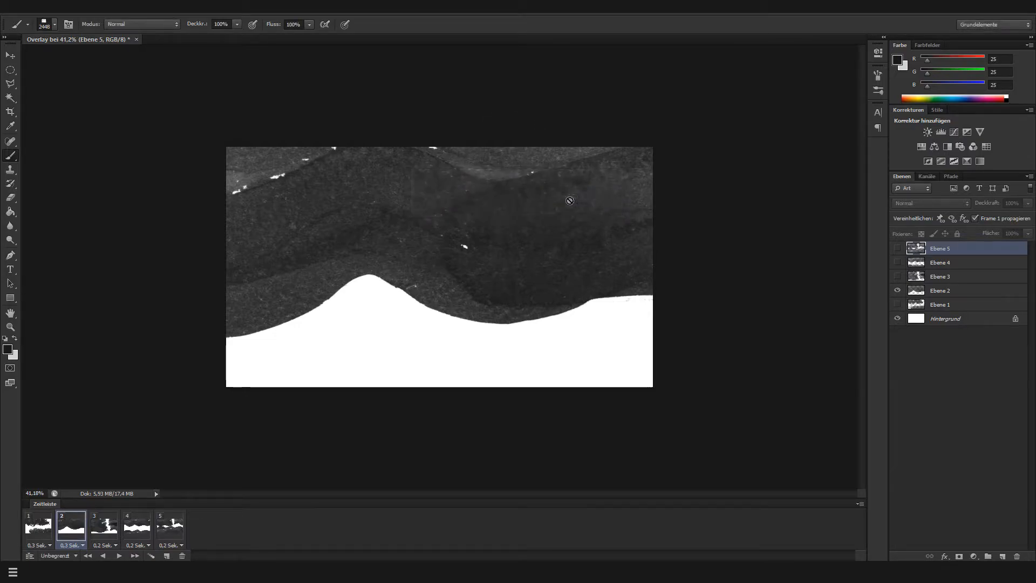
Set a custom delay of 0,3 Sekunden for frames 3 and 4
{"action": "left_click", "coordinate": [98, 547]}
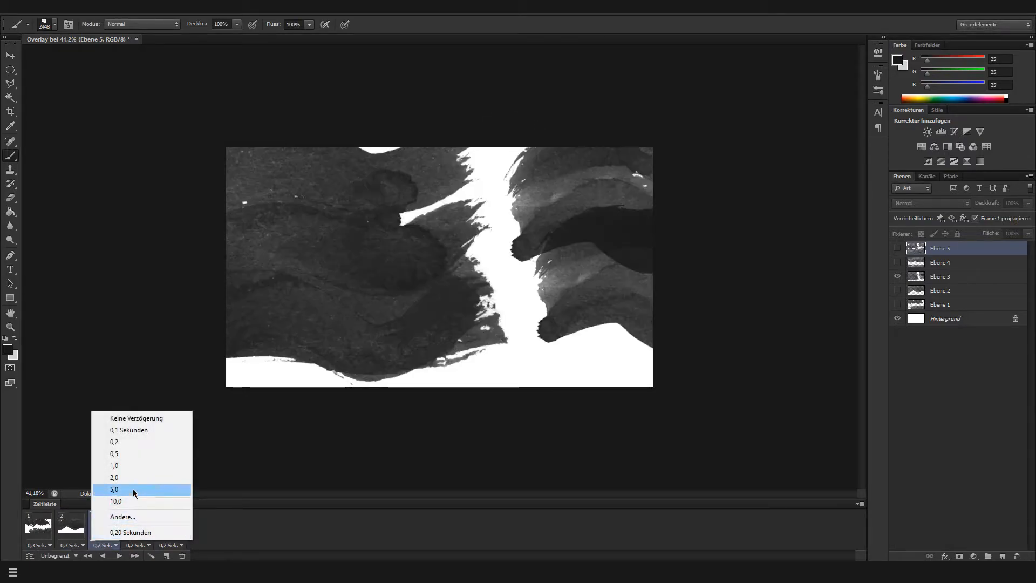
{"action": "left_click", "coordinate": [126, 517]}
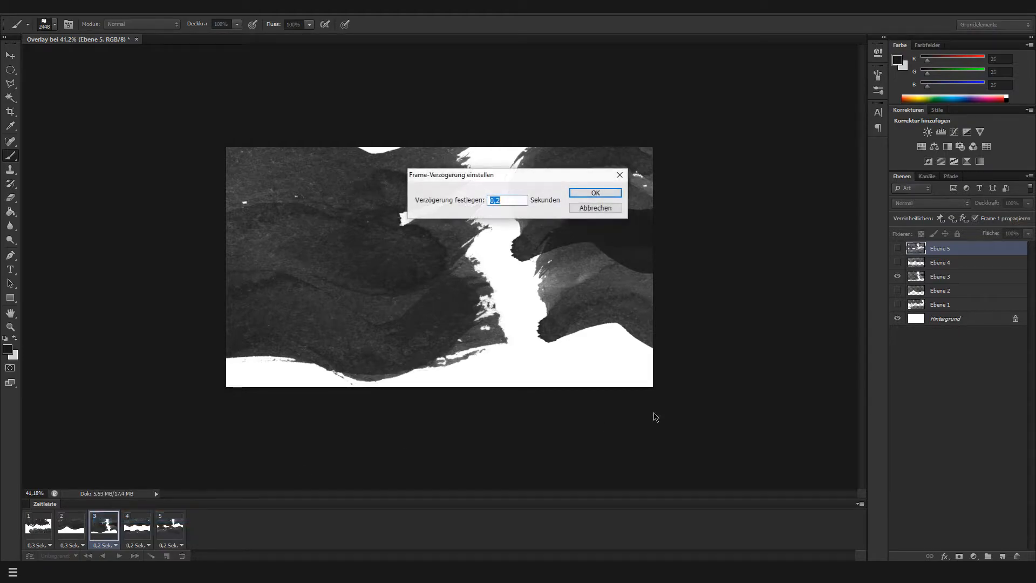
{"action": "key", "text": "BackSpace"}
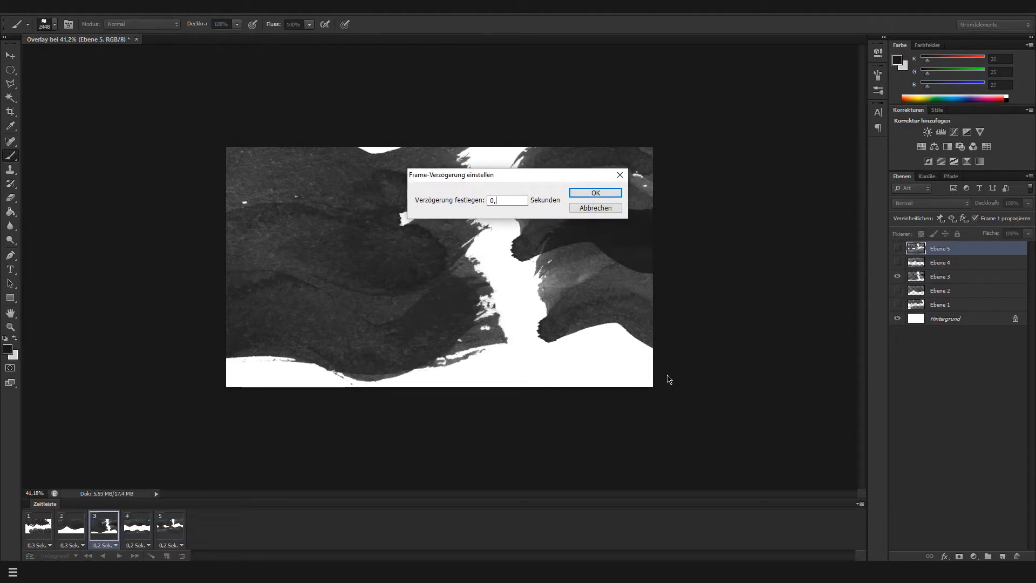
{"action": "type", "text": "3"}
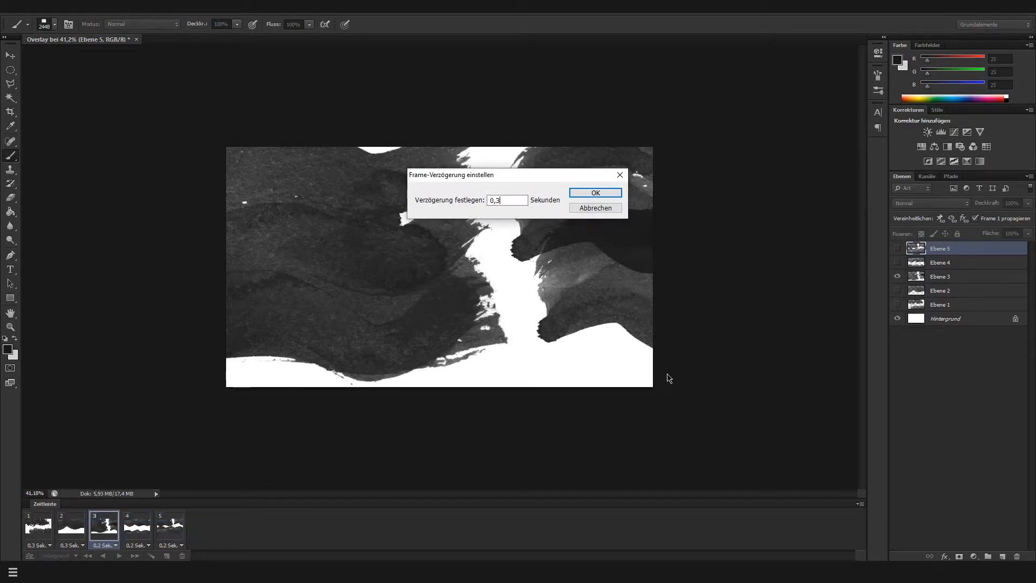
{"action": "left_click", "coordinate": [618, 193]}
{"action": "left_click", "coordinate": [143, 545]}
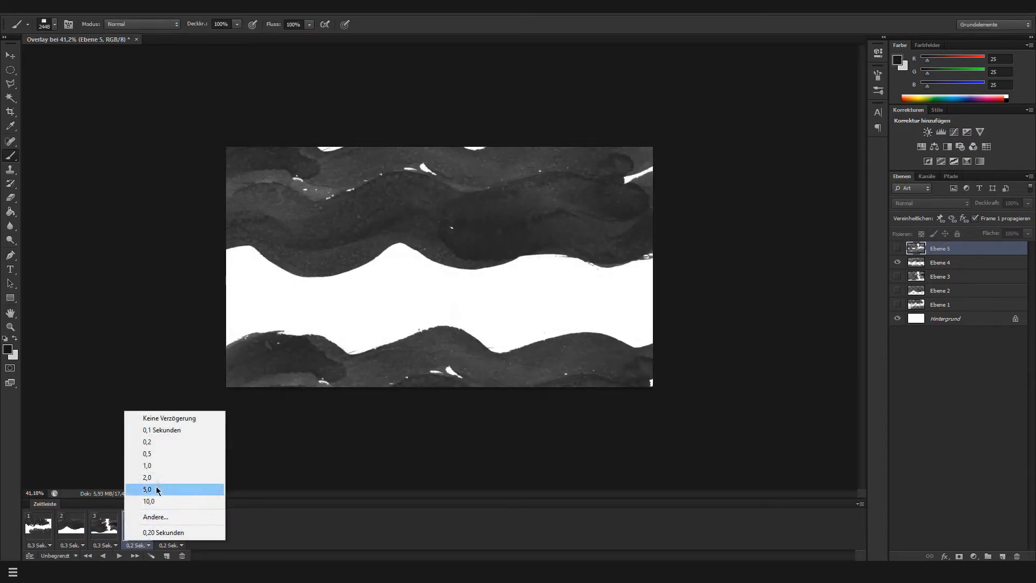
{"action": "left_click", "coordinate": [183, 517]}
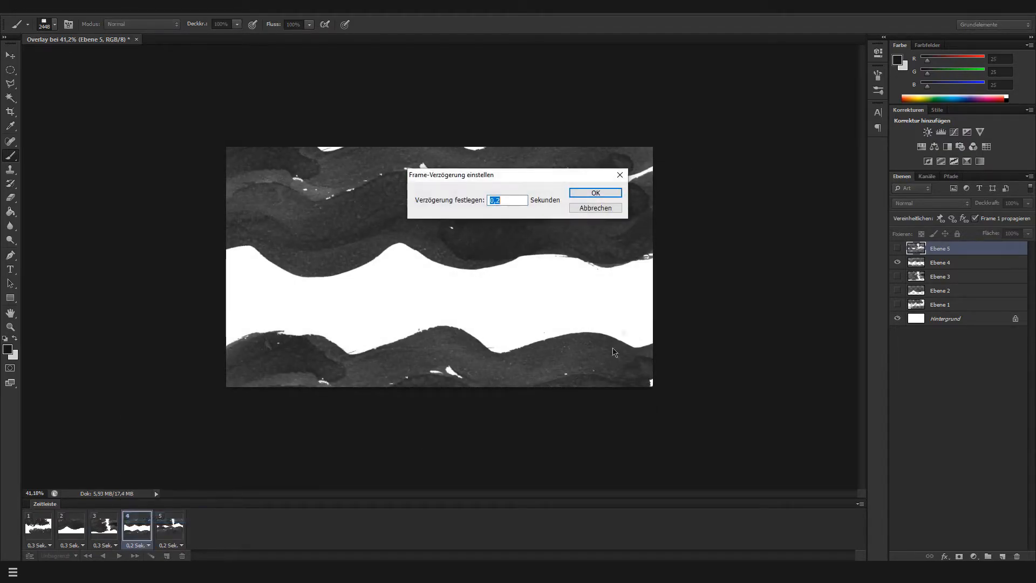
{"action": "key", "text": "Right"}
{"action": "left_click", "coordinate": [596, 192]}
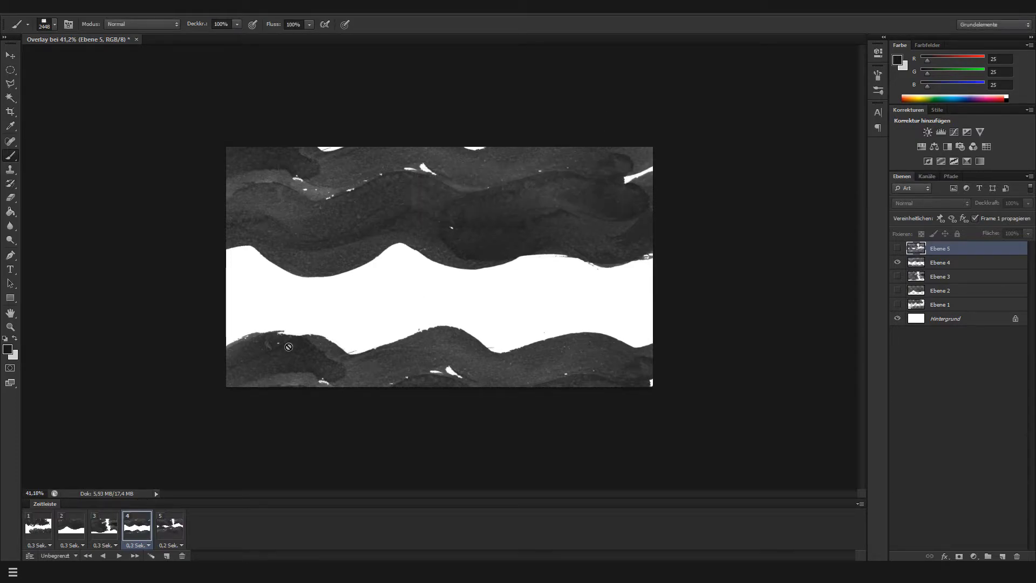
Duplicate frame 4, and delete layer Ebene 5 together with the last frame that showed it
{"action": "left_click", "coordinate": [171, 555]}
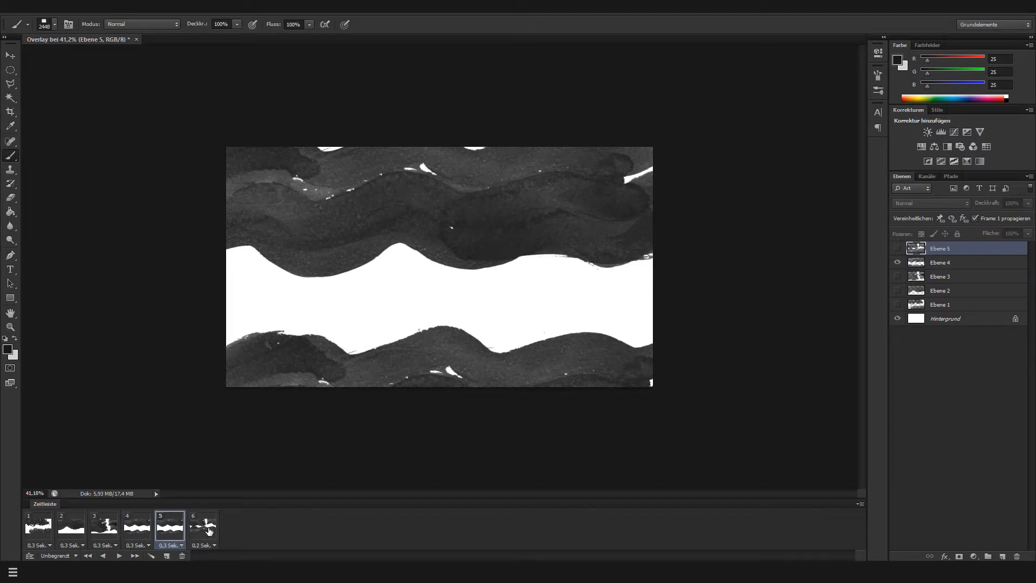
{"action": "left_click", "coordinate": [209, 532]}
{"action": "key", "text": "Delete"}
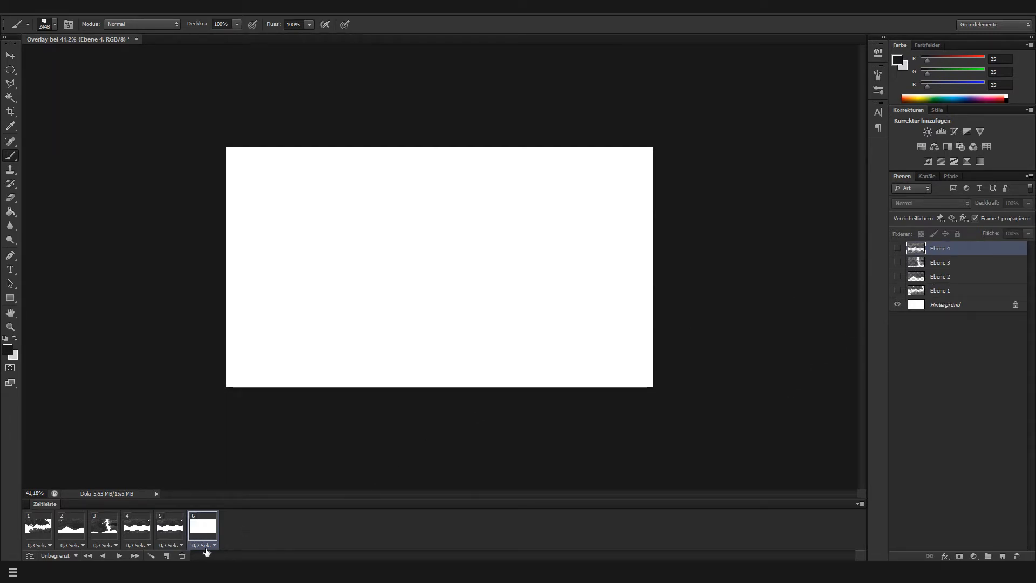
{"action": "left_click", "coordinate": [182, 557]}
{"action": "left_click", "coordinate": [483, 215]}
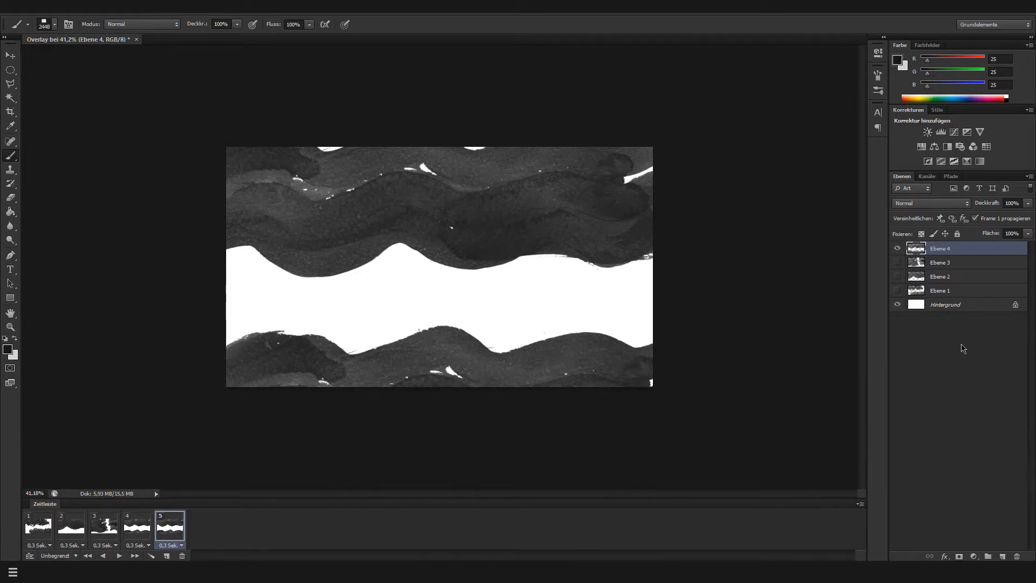
Show Ebene 3 instead of Ebene 4 in the fifth frame, and play the animation as a check
{"action": "left_click", "coordinate": [897, 248]}
{"action": "left_click", "coordinate": [897, 262]}
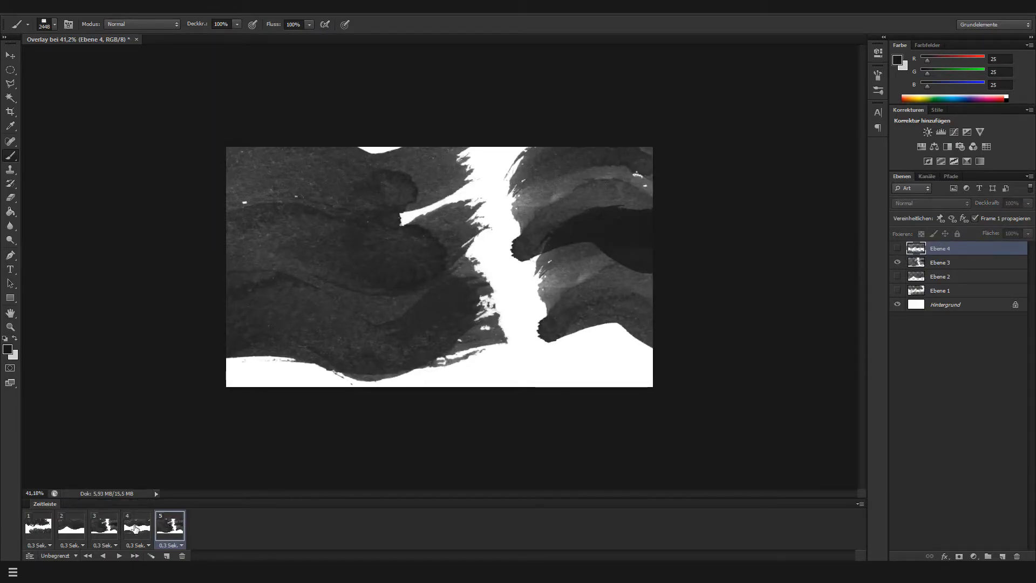
{"action": "left_click", "coordinate": [119, 556]}
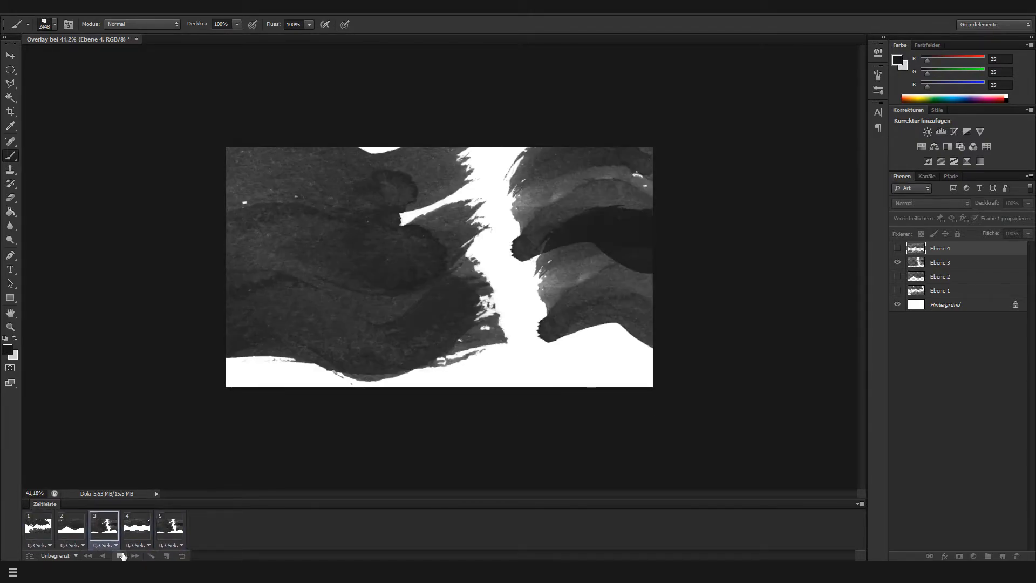
{"action": "left_click", "coordinate": [121, 556]}
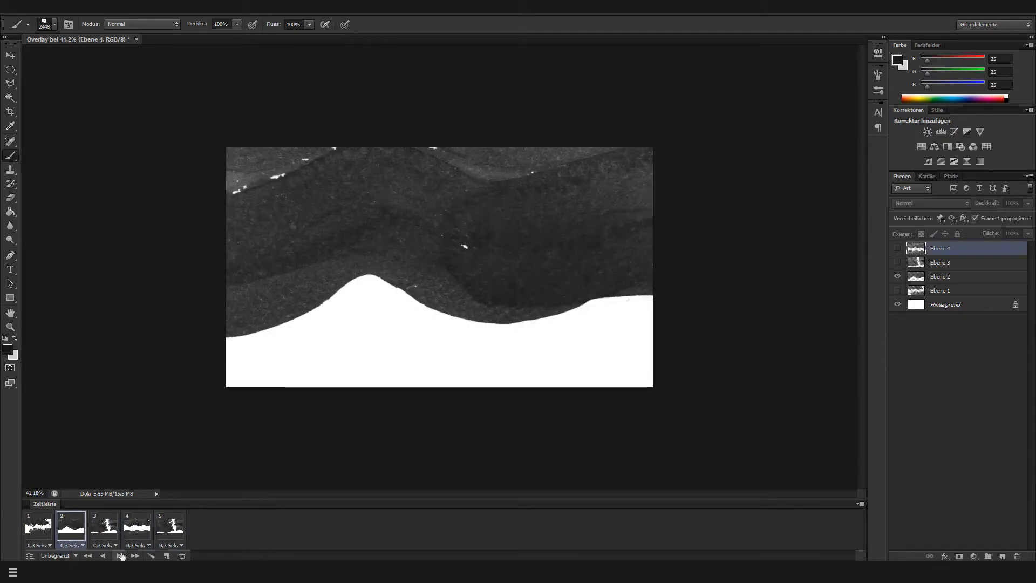
In frame 1, add a new empty layer above Ebene 1 and delete Ebene 1
{"action": "left_click", "coordinate": [50, 536]}
{"action": "left_click", "coordinate": [982, 296]}
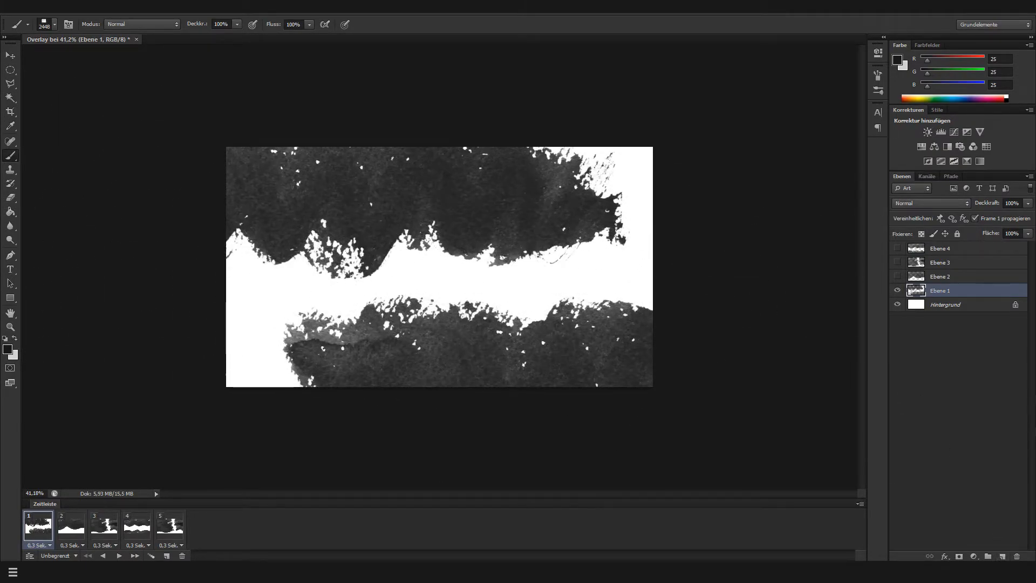
{"action": "left_click", "coordinate": [1004, 556]}
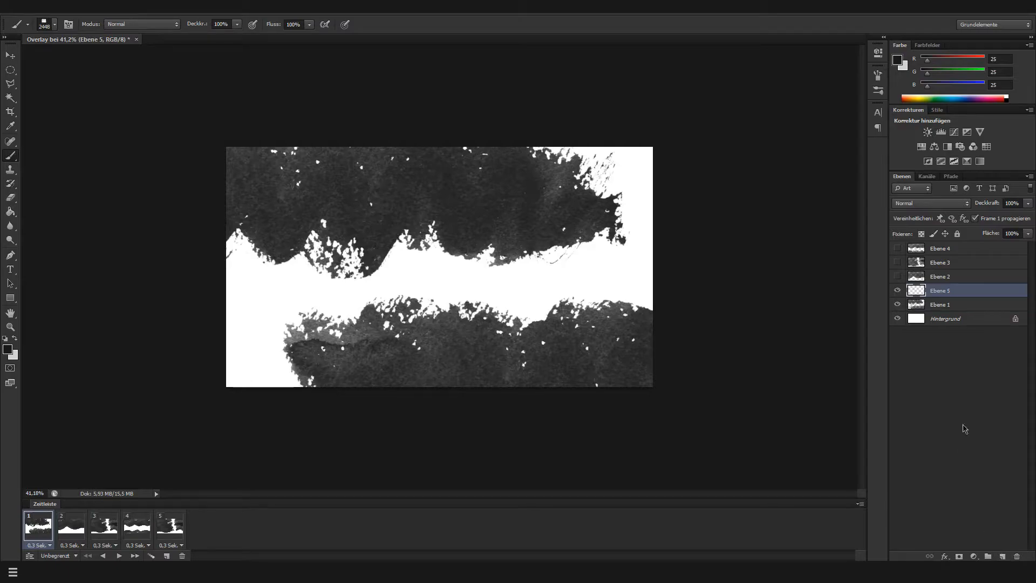
{"action": "left_click", "coordinate": [946, 307]}
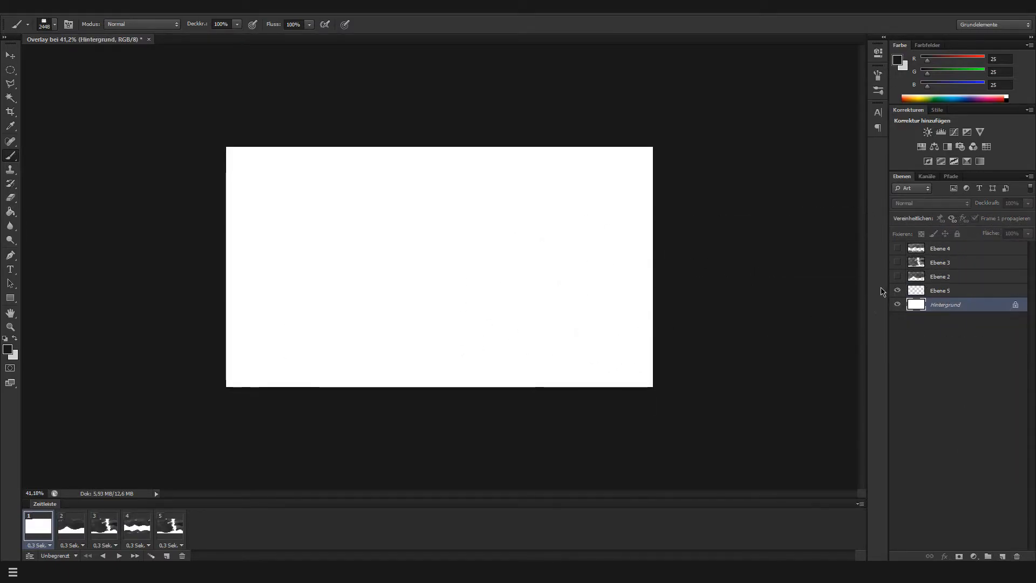
{"action": "left_click", "coordinate": [941, 290]}
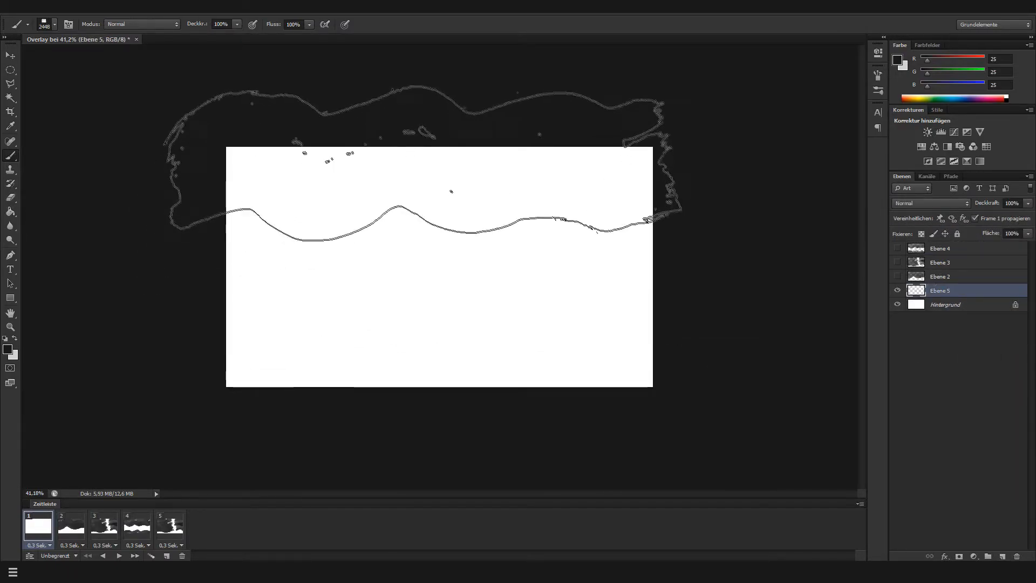
Try painting wide overlapping brush strokes on the new layer in frame 1, and undo them
{"action": "left_click", "coordinate": [373, 173]}
{"action": "left_click", "coordinate": [369, 273]}
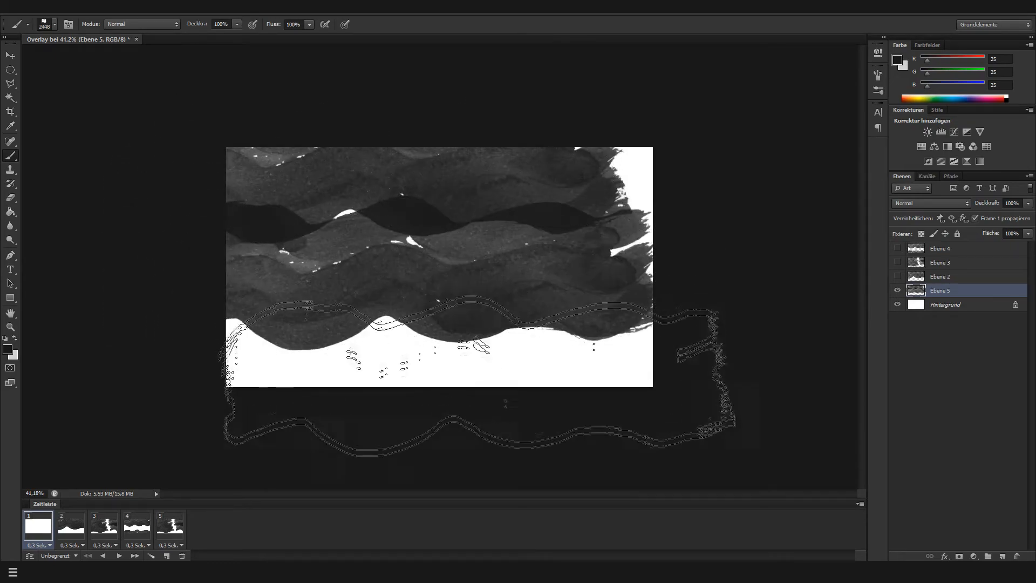
{"action": "left_click", "coordinate": [505, 424]}
{"action": "key", "text": "ctrl+z"}
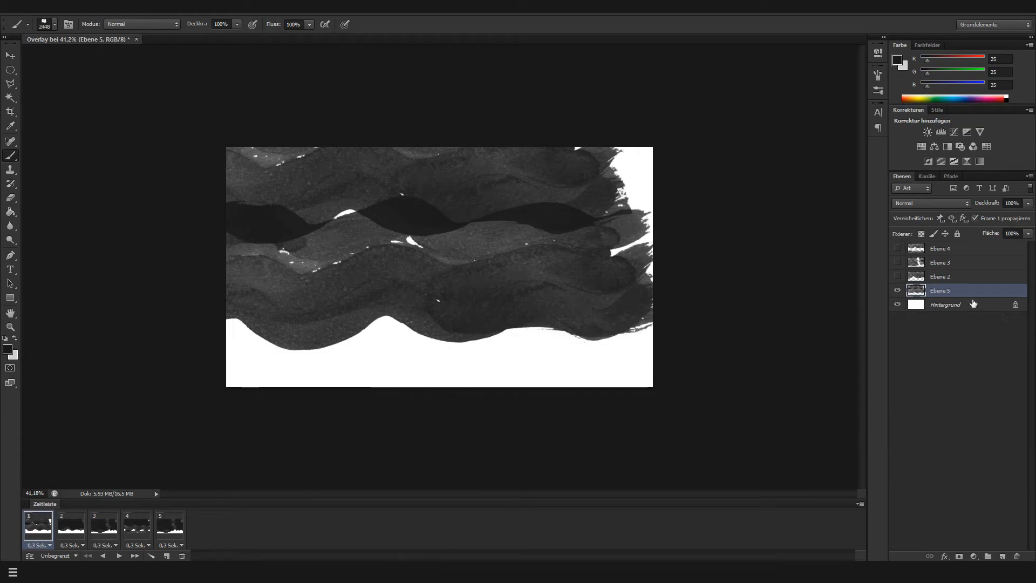
{"action": "key", "text": "ctrl+z"}
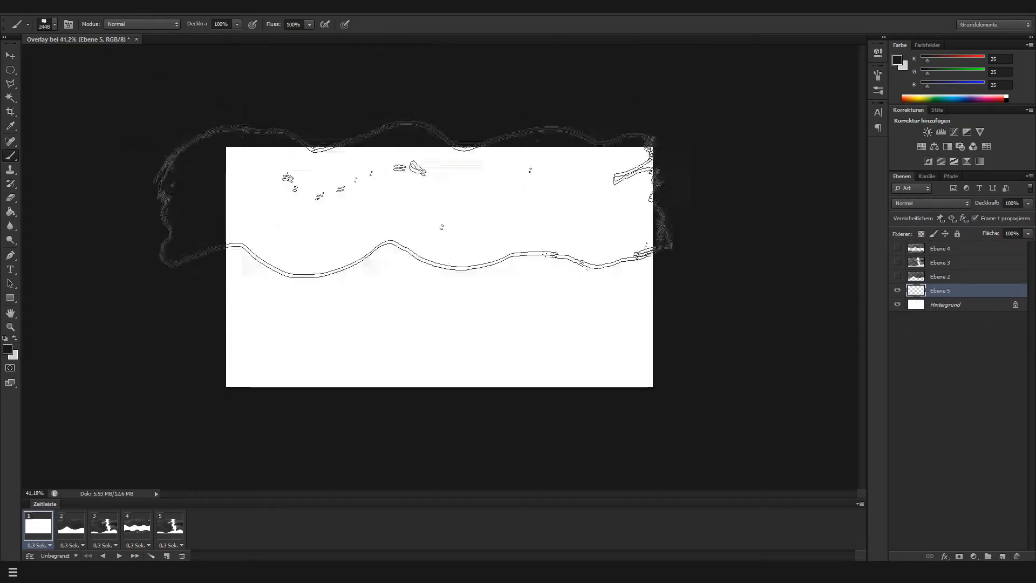
Paint three wide, overlapping dark brush strokes across the canvas on Ebene 5 in frame 1, and play the animation as a check
{"action": "left_click", "coordinate": [410, 225]}
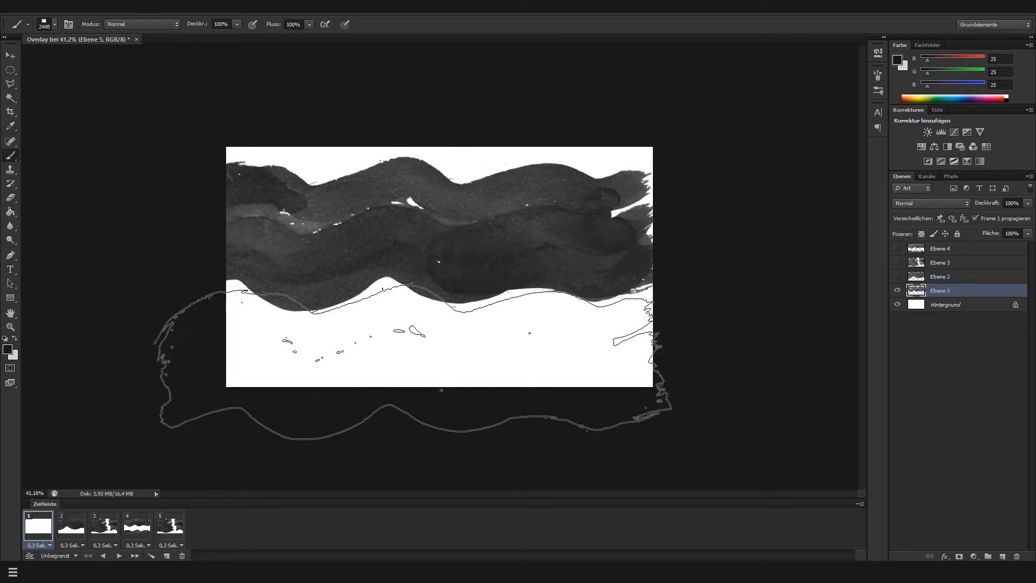
{"action": "left_click", "coordinate": [413, 361]}
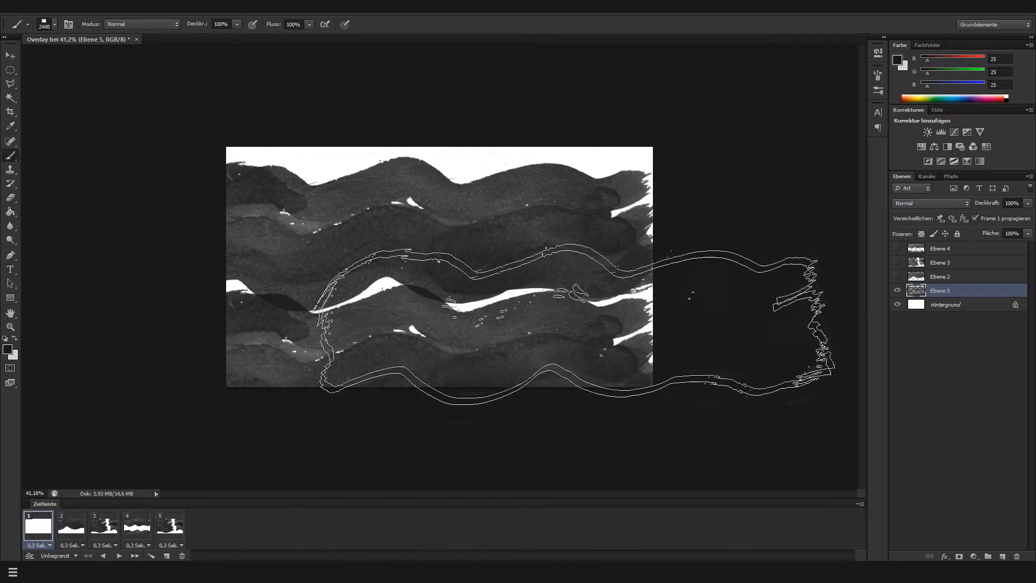
{"action": "left_click", "coordinate": [586, 315]}
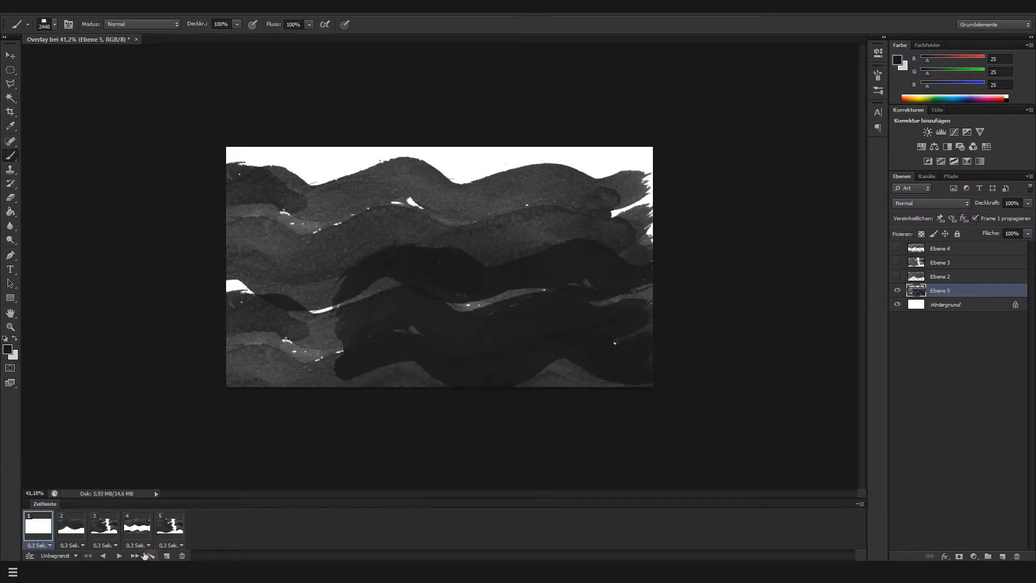
{"action": "left_click", "coordinate": [120, 556]}
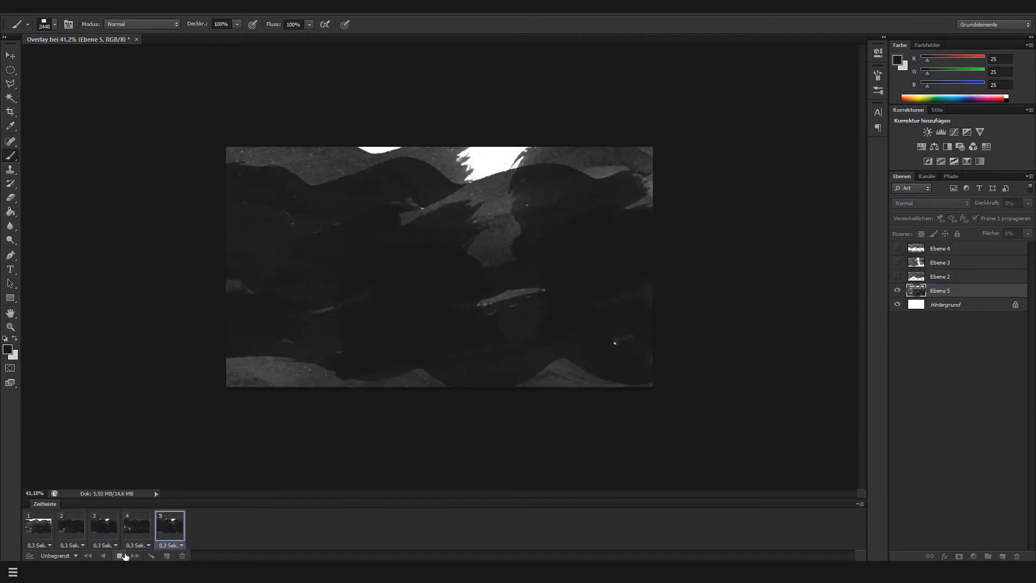
{"action": "left_click", "coordinate": [120, 556]}
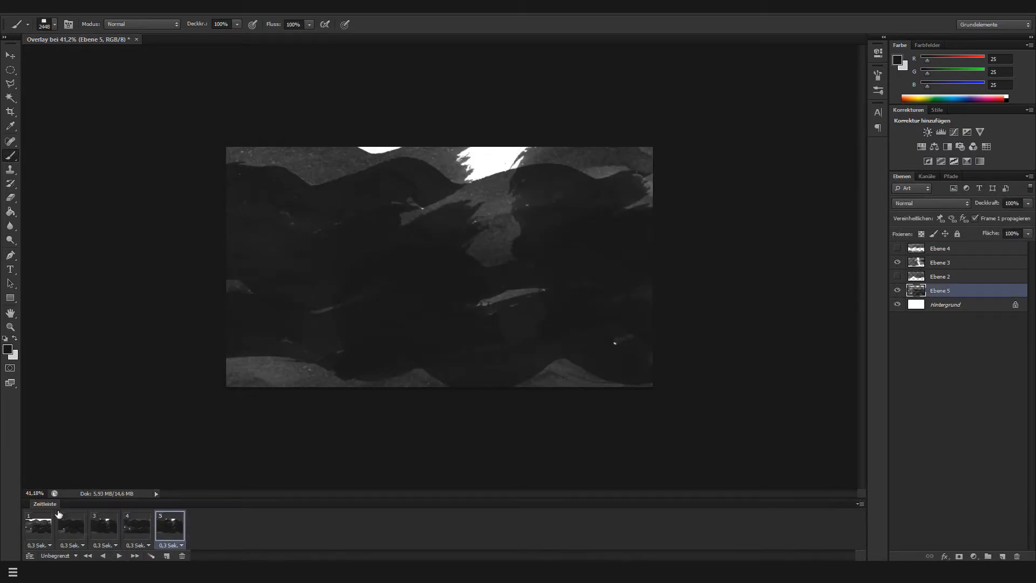
Hide layer Ebene 5 in frames 2, 3, 4 and 5 of the animation
{"action": "left_click", "coordinate": [35, 545]}
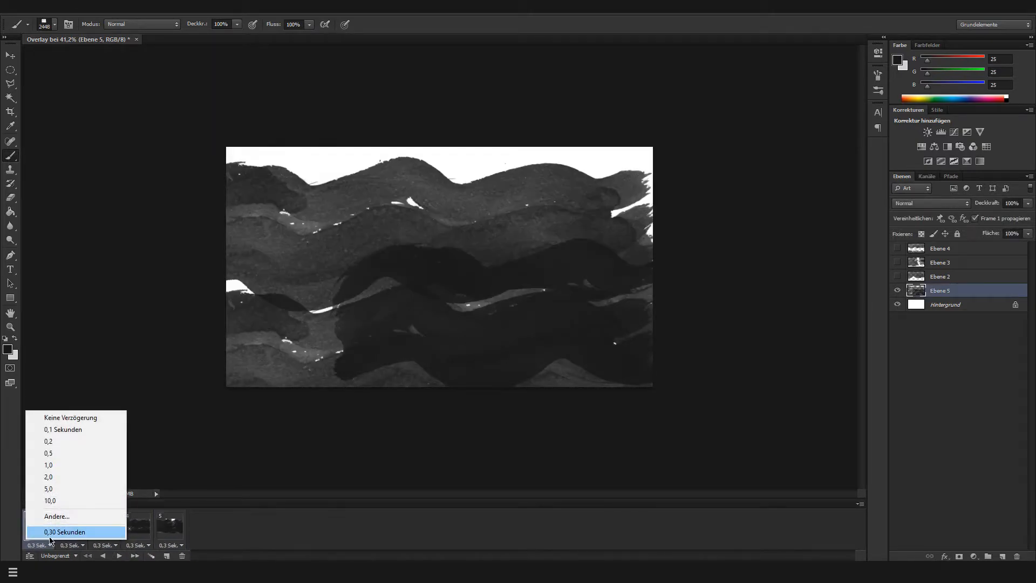
{"action": "left_click", "coordinate": [313, 528]}
{"action": "left_click", "coordinate": [82, 527]}
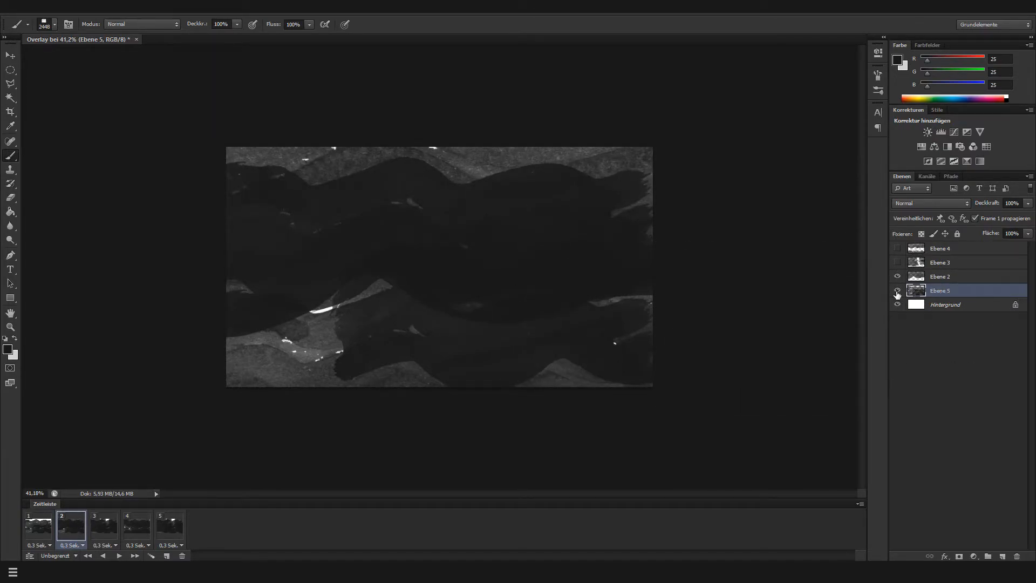
{"action": "left_click", "coordinate": [897, 292]}
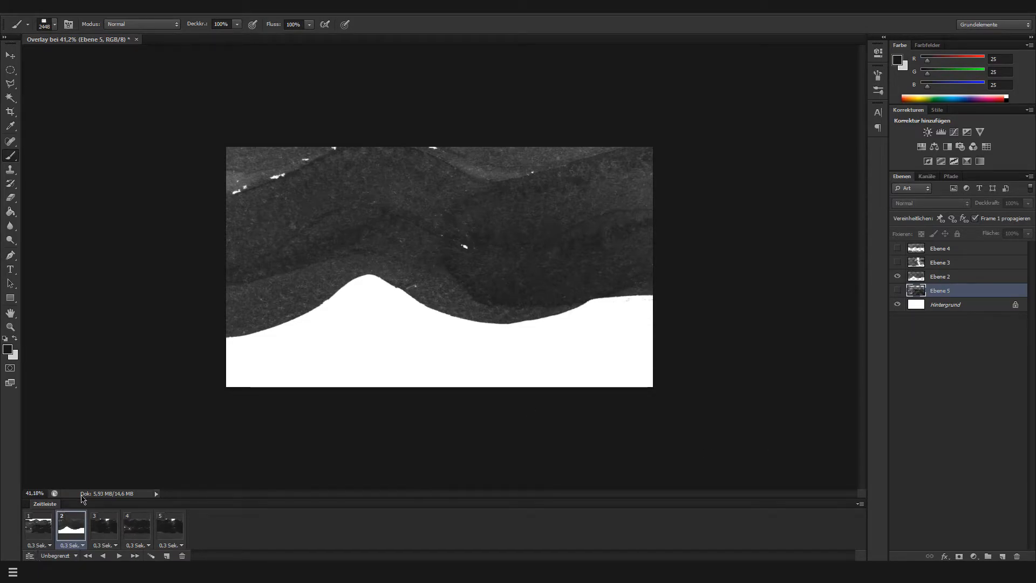
{"action": "left_click", "coordinate": [93, 534]}
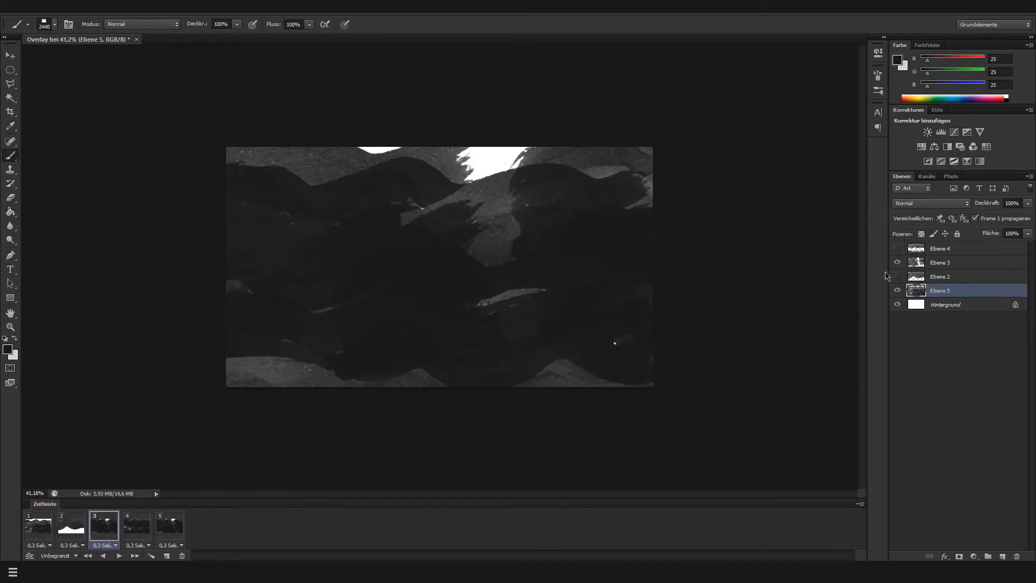
{"action": "left_click", "coordinate": [896, 291]}
{"action": "left_click", "coordinate": [136, 526]}
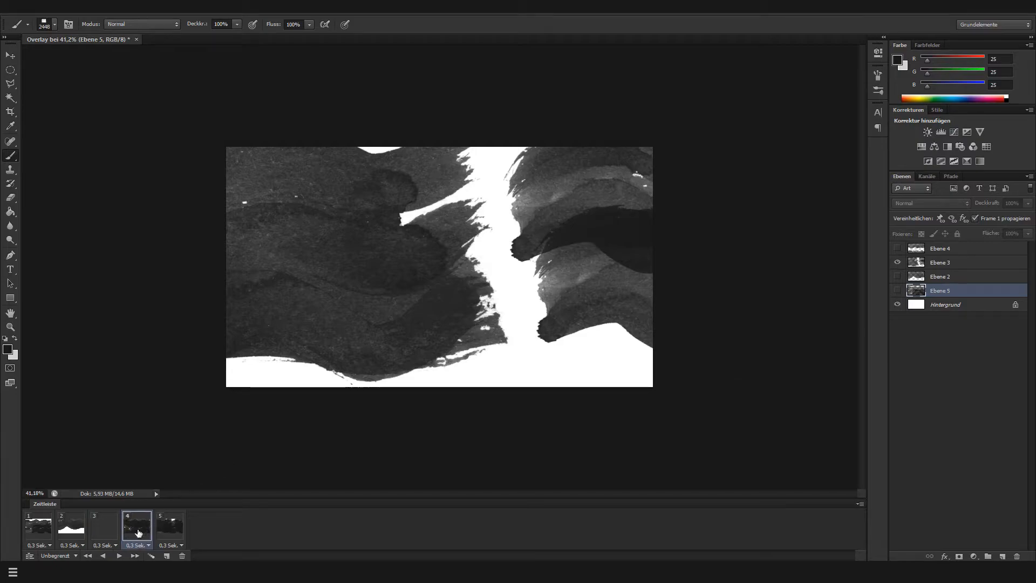
{"action": "left_click", "coordinate": [897, 291]}
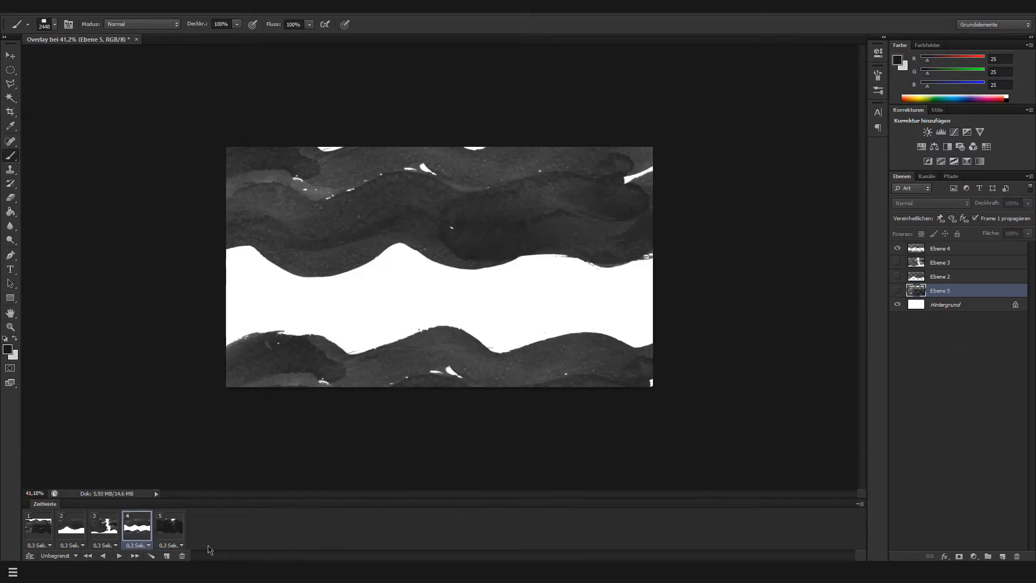
{"action": "left_click", "coordinate": [179, 526]}
{"action": "left_click", "coordinate": [896, 291]}
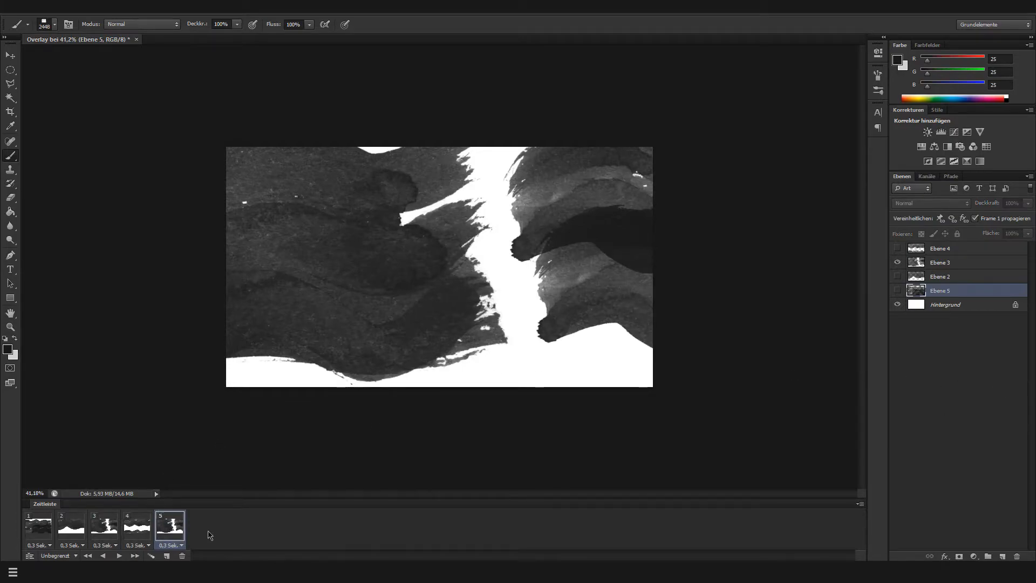
Play the animation from frame 1 and again from frame 5 to check how the paint strokes loop
{"action": "left_click", "coordinate": [51, 534]}
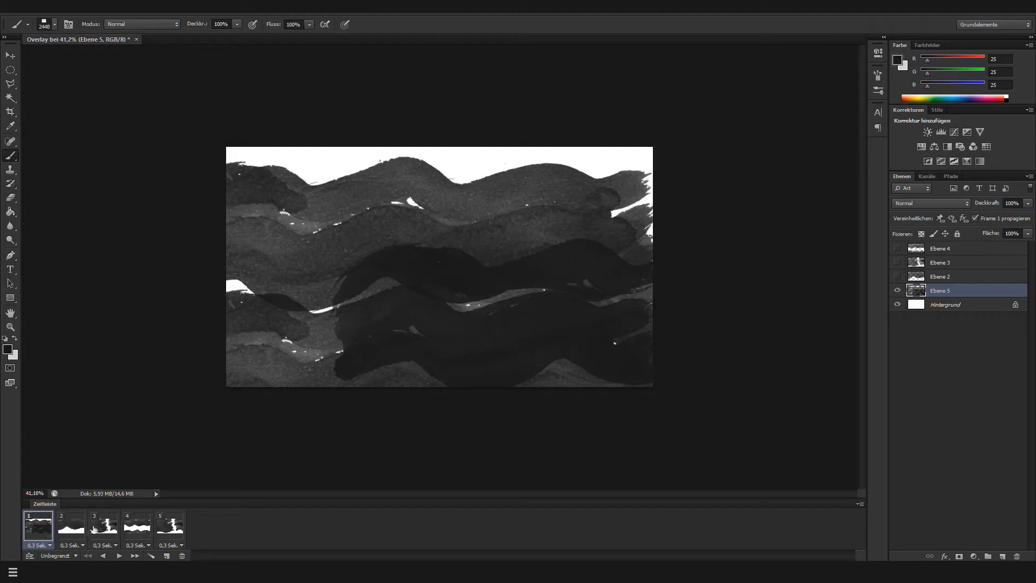
{"action": "left_click", "coordinate": [119, 556]}
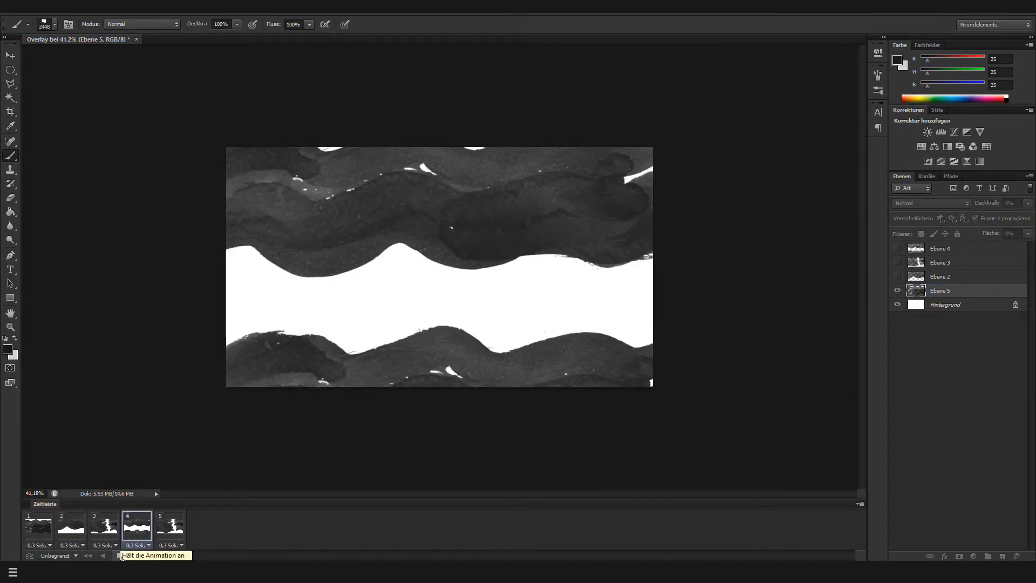
{"action": "left_click", "coordinate": [119, 556]}
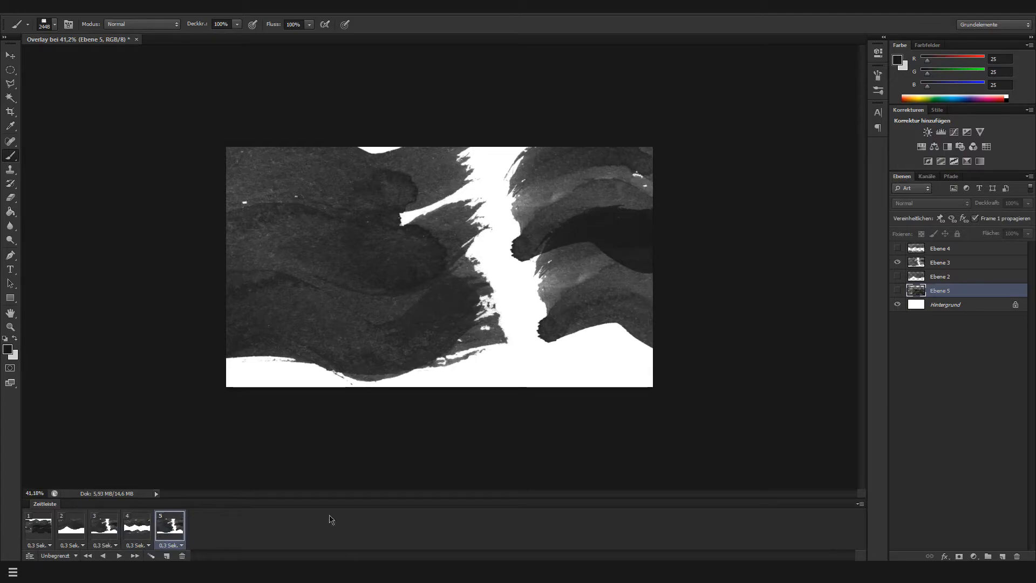
{"action": "left_click", "coordinate": [120, 556]}
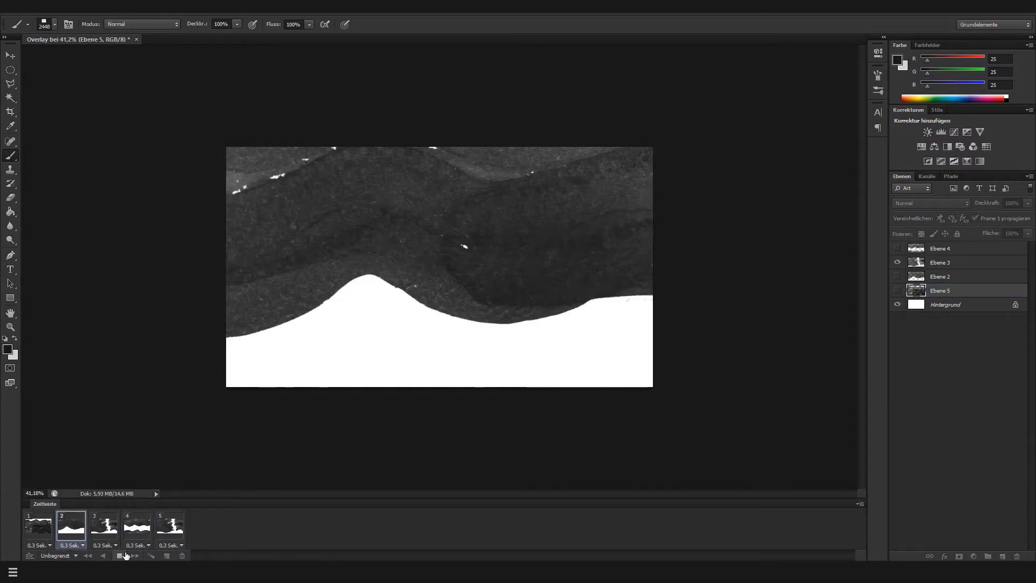
{"action": "left_click", "coordinate": [120, 556]}
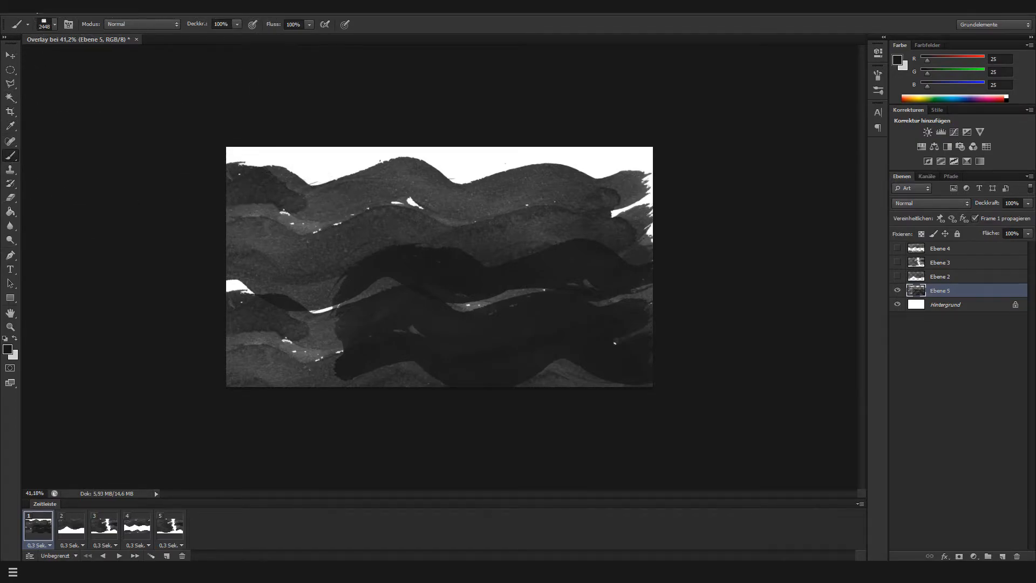
Render all frames as a Photoshop PNG image sequence named Overlay.png into the TEST folder, at 1920 x 1080 and 30 fps
{"action": "left_click", "coordinate": [36, 7]}
{"action": "mouse_move", "coordinate": [91, 213]}
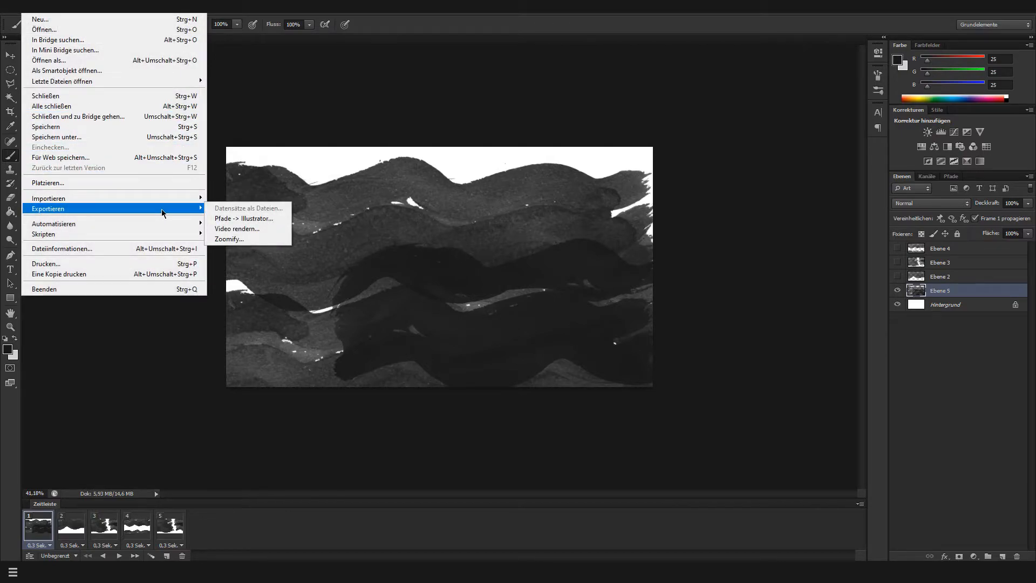
{"action": "left_click", "coordinate": [254, 233]}
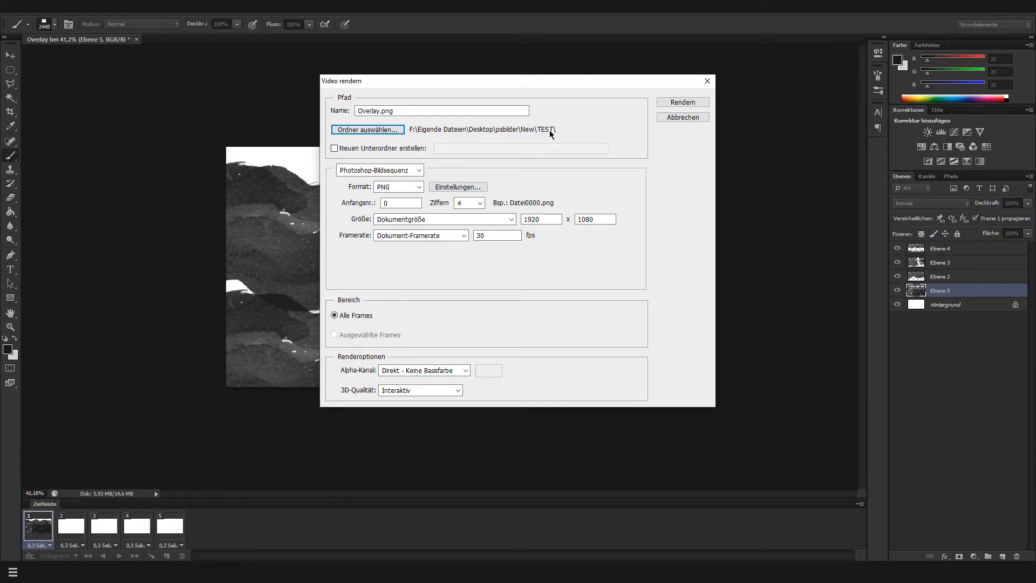
{"action": "left_click", "coordinate": [684, 103]}
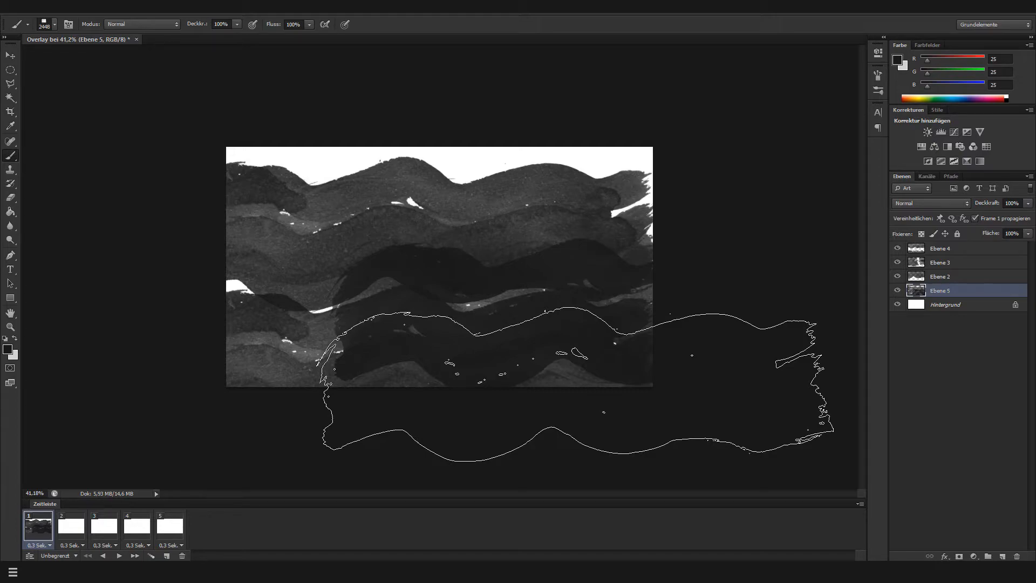
Switch to the export folder and look through the rendered Overlay PNG frames, checking the file details of Overlay0001
{"action": "key", "text": "ctrl+d"}
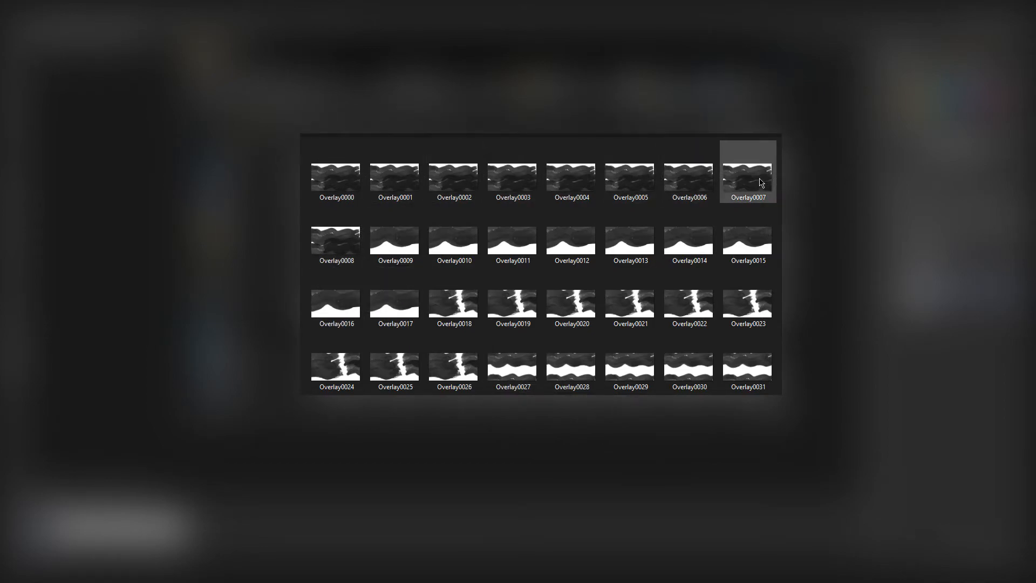
{"action": "scroll", "coordinate": [761, 183], "scroll_direction": "down", "scroll_amount": 2}
{"action": "scroll", "coordinate": [748, 243], "scroll_direction": "up", "scroll_amount": 3}
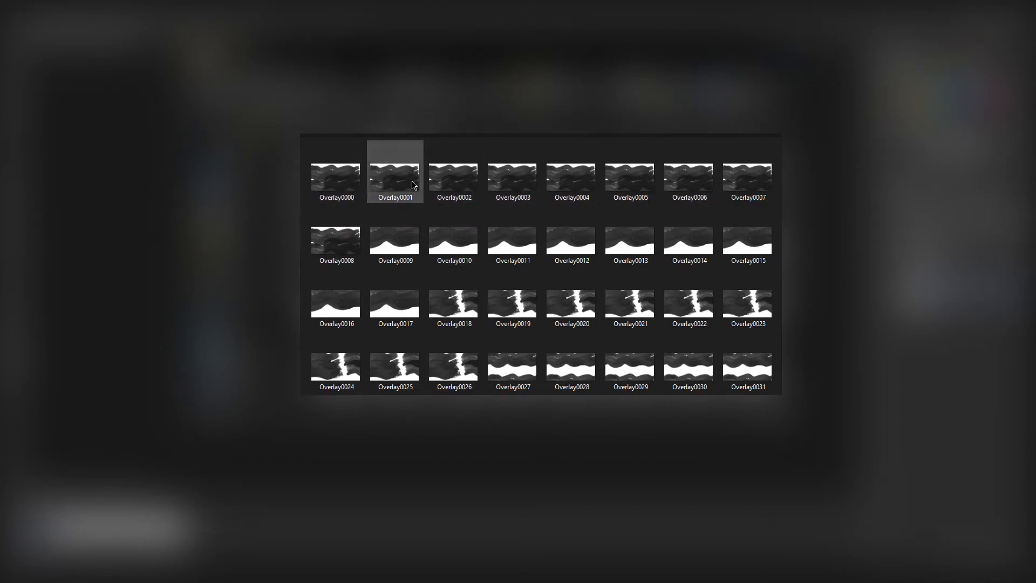
{"action": "mouse_move", "coordinate": [377, 195]}
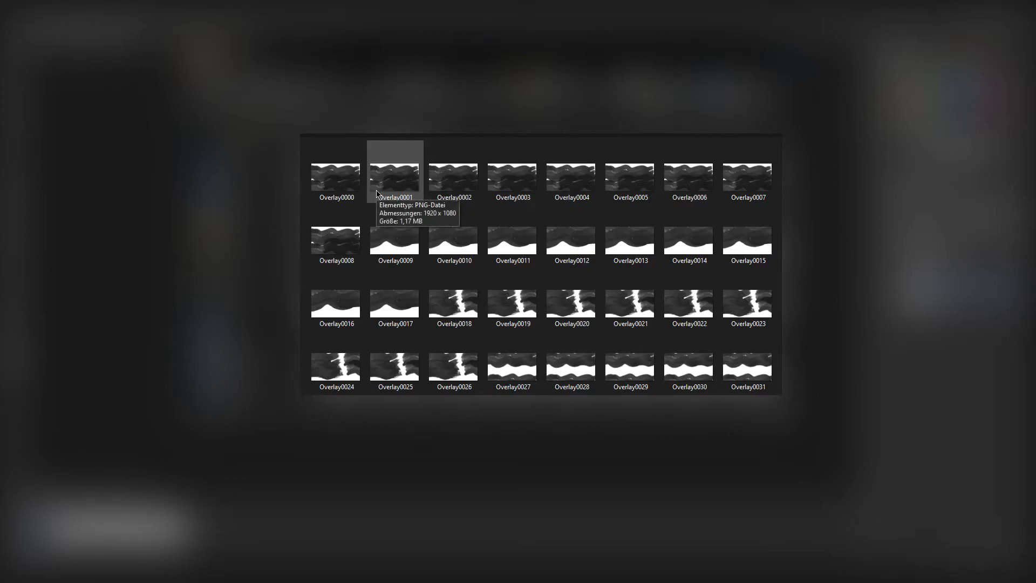
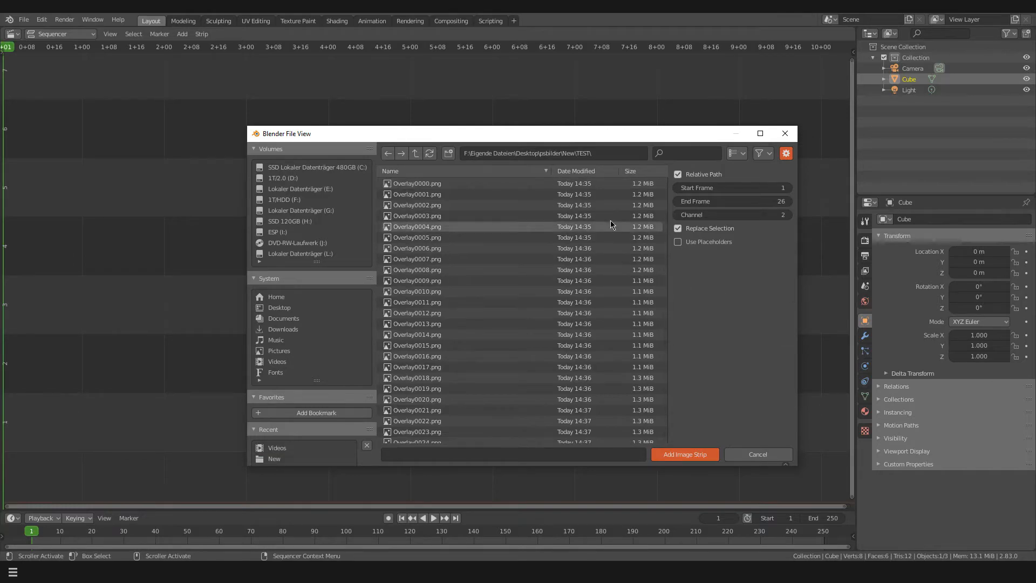
Add the rendered frames Overlay0000.png through Overlay0044.png from the TEST folder to the sequencer as one image strip
{"action": "left_click", "coordinate": [580, 187]}
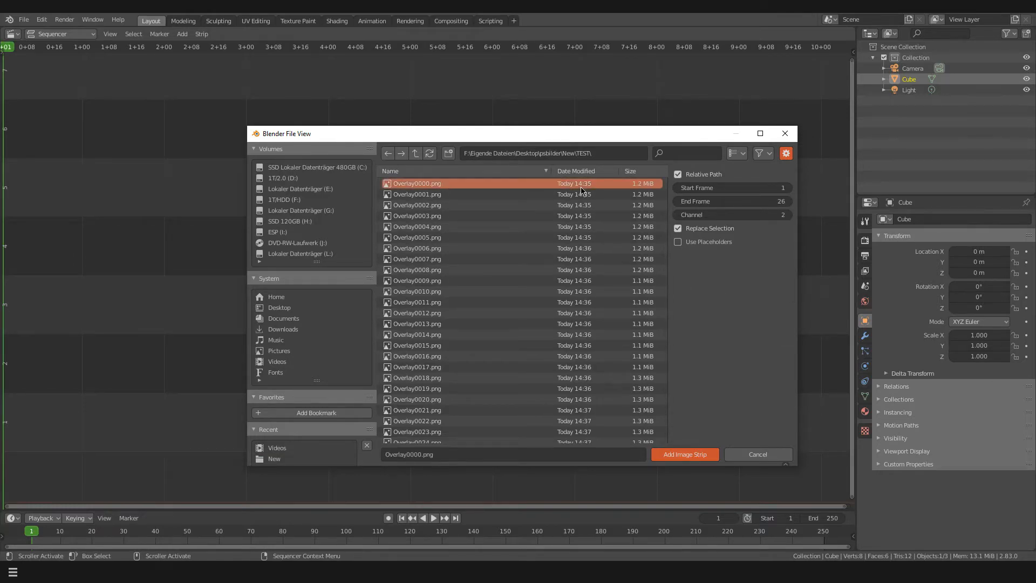
{"action": "scroll", "coordinate": [575, 237], "scroll_direction": "down", "scroll_amount": 5}
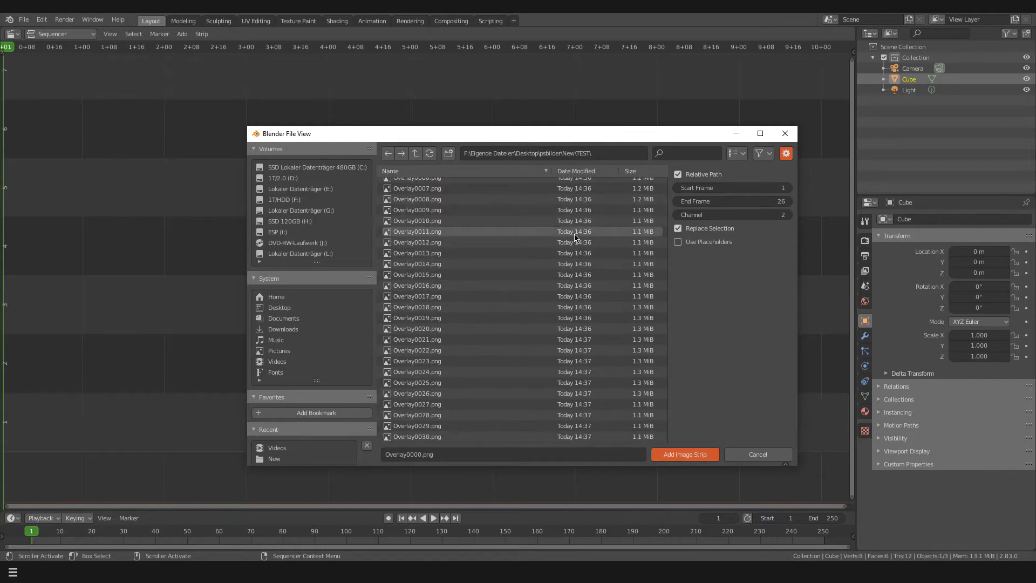
{"action": "scroll", "coordinate": [576, 238], "scroll_direction": "up", "scroll_amount": 3}
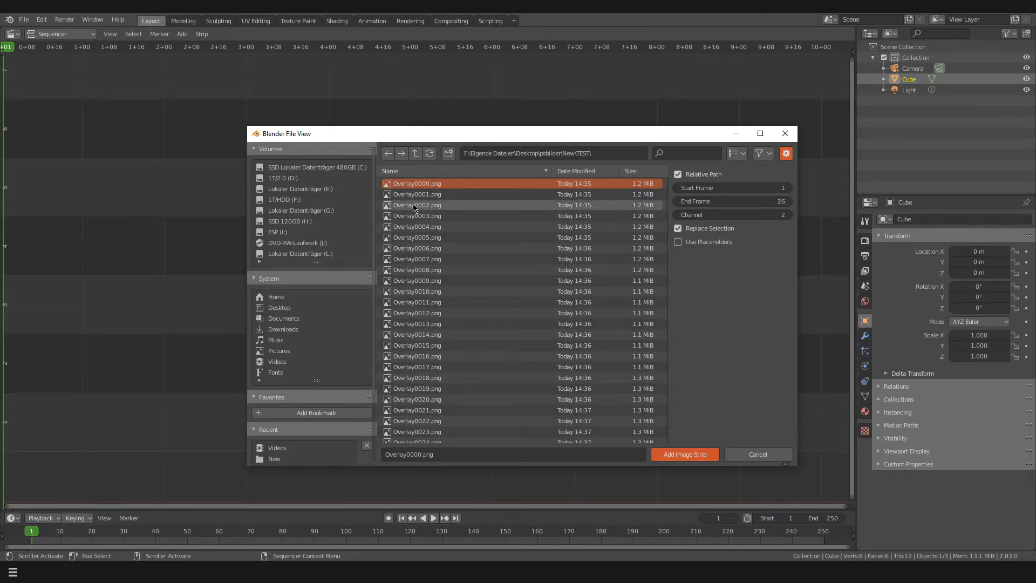
{"action": "scroll", "coordinate": [426, 206], "scroll_direction": "down", "scroll_amount": 8}
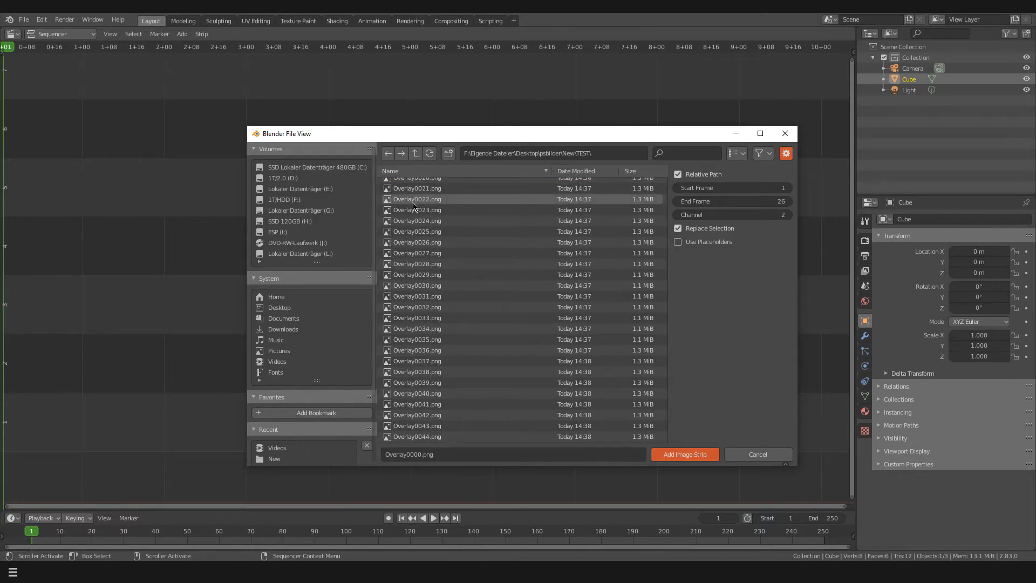
{"action": "left_click", "coordinate": [426, 436], "text": "shift"}
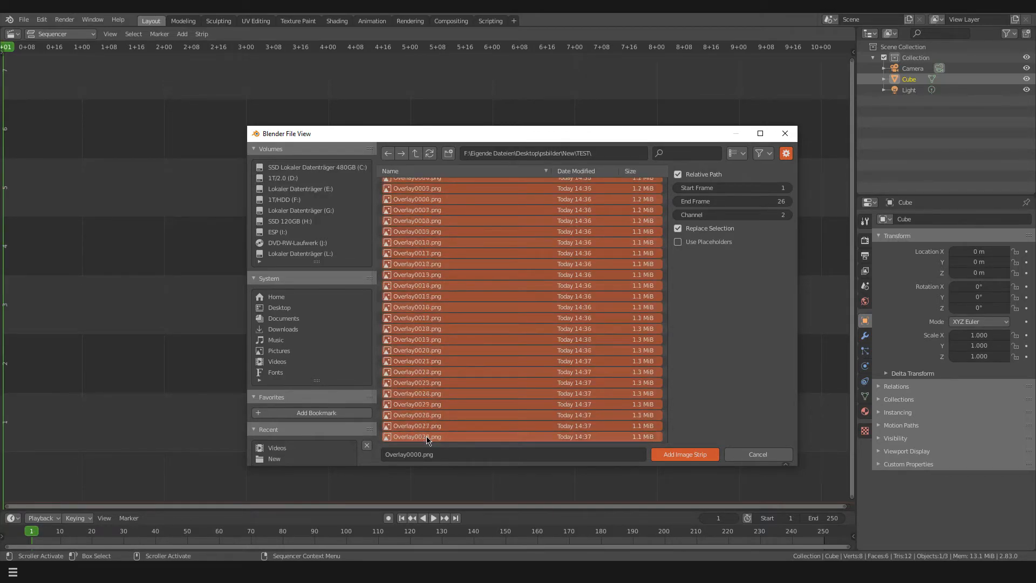
{"action": "scroll", "coordinate": [426, 437], "scroll_direction": "up", "scroll_amount": 5}
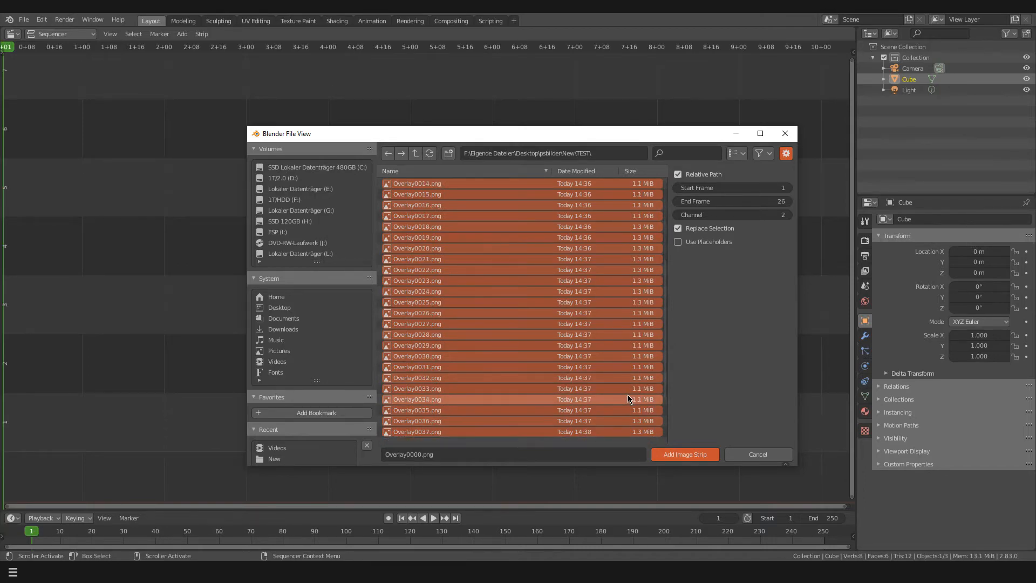
{"action": "scroll", "coordinate": [628, 397], "scroll_direction": "down", "scroll_amount": 5}
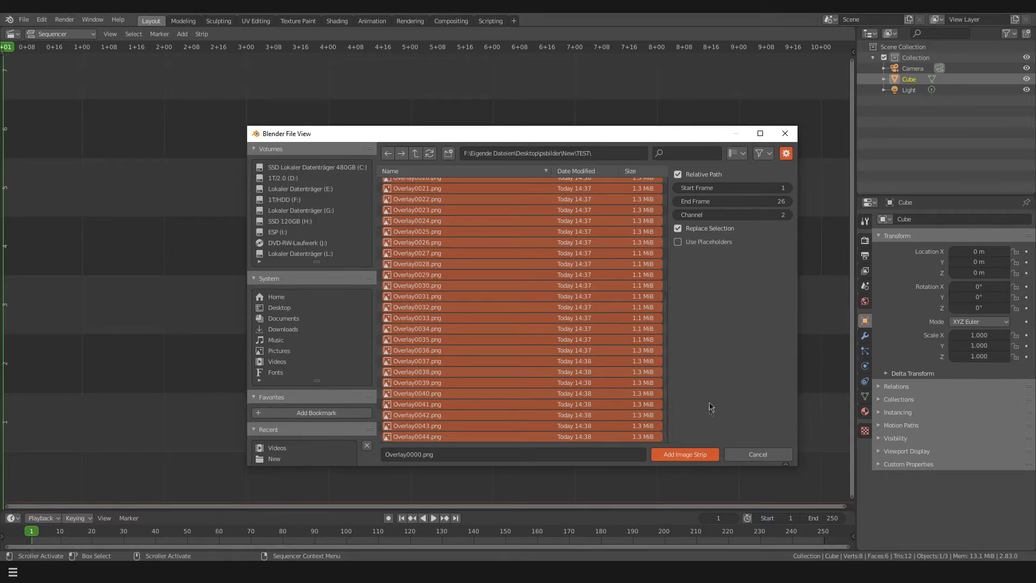
{"action": "left_click", "coordinate": [714, 458]}
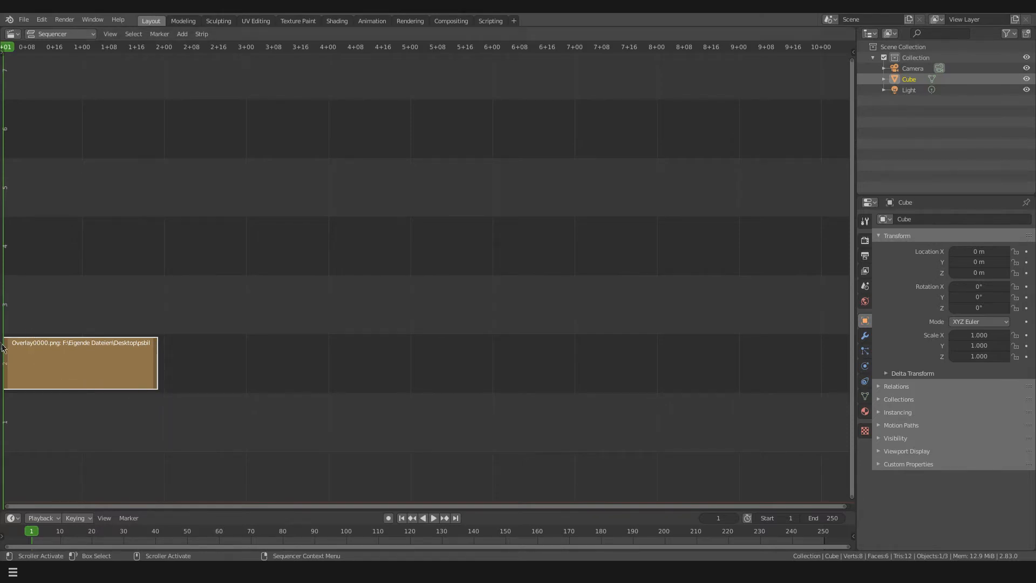
Play the new image strip briefly and add a Video Editing workspace
{"action": "left_click", "coordinate": [435, 518]}
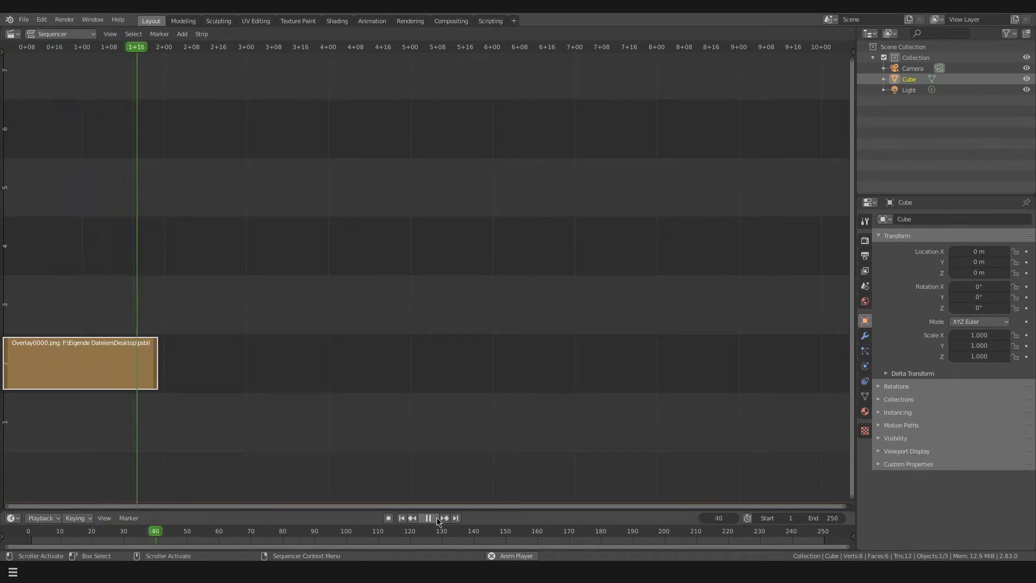
{"action": "left_click", "coordinate": [429, 518]}
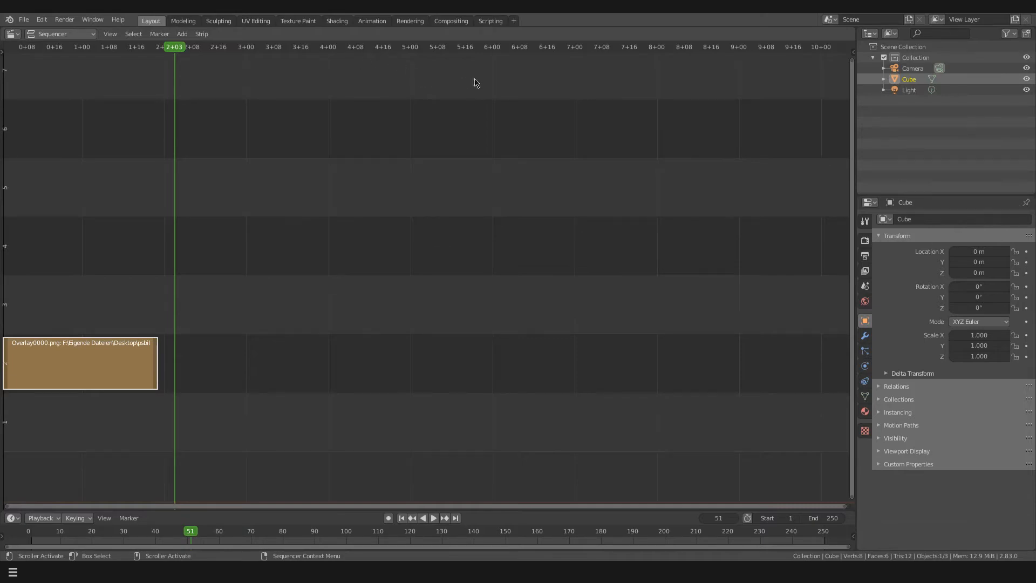
{"action": "left_click", "coordinate": [514, 22]}
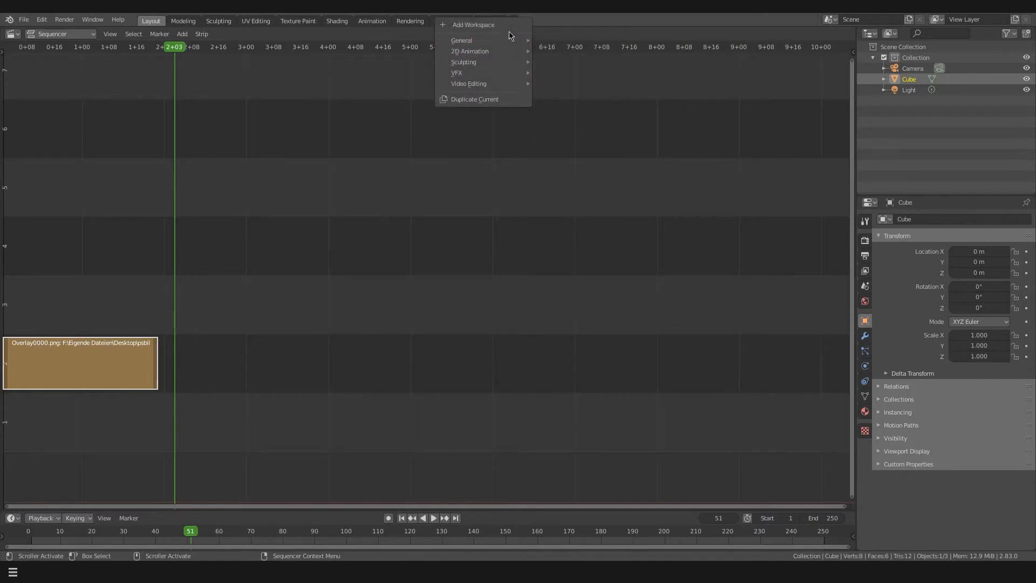
{"action": "mouse_move", "coordinate": [513, 52]}
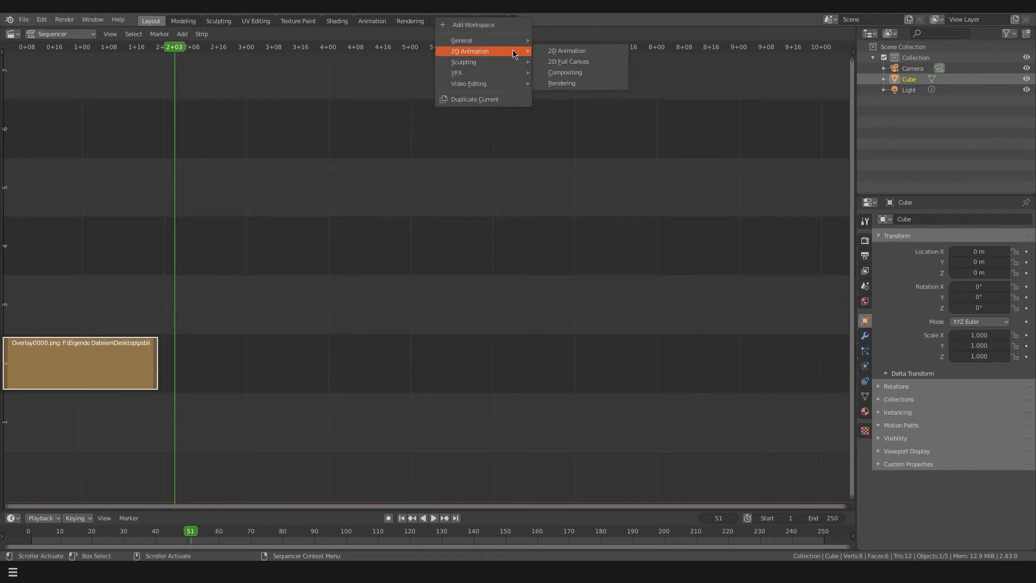
{"action": "mouse_move", "coordinate": [512, 86]}
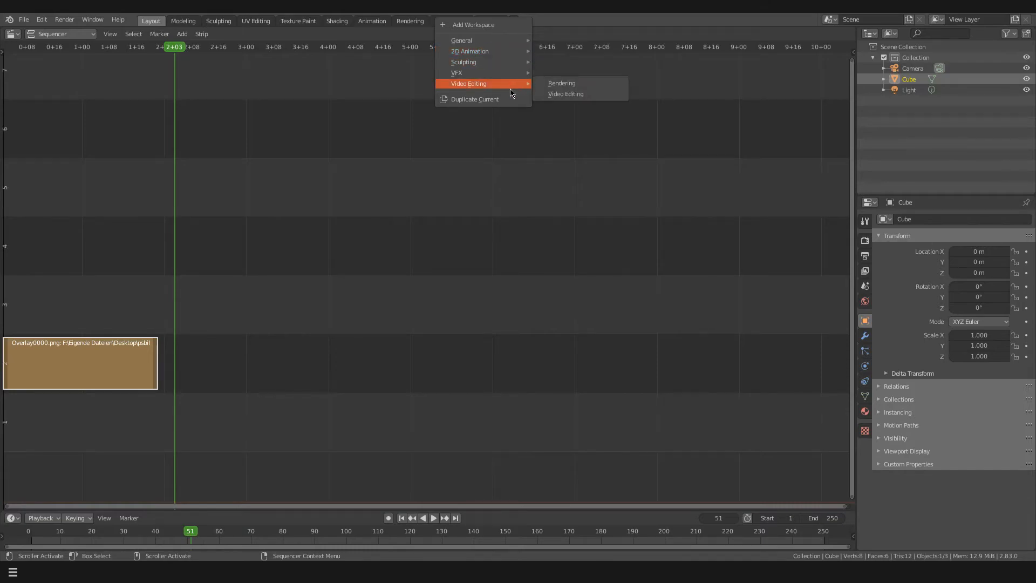
{"action": "left_click", "coordinate": [557, 96]}
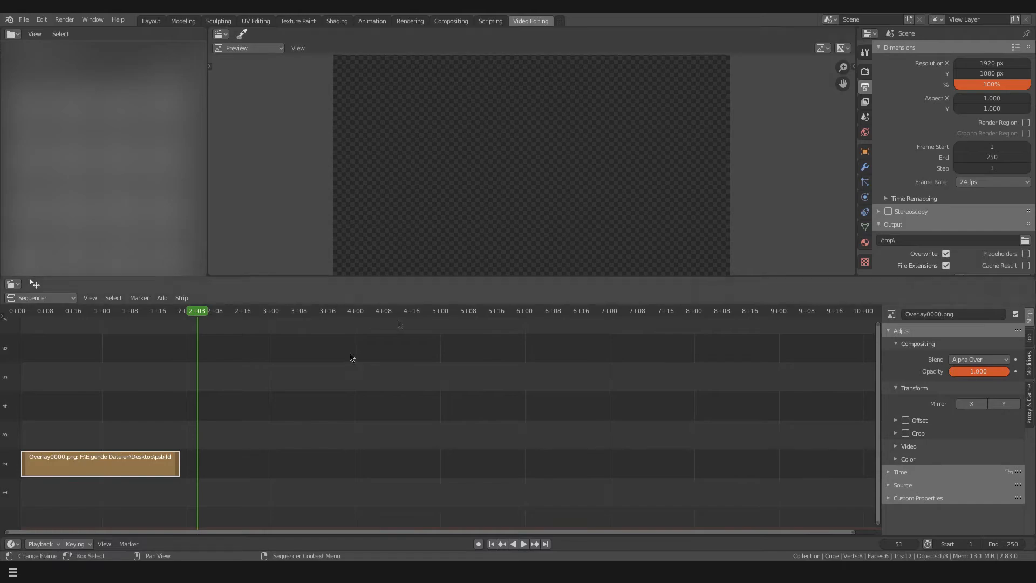
Play the strip in the preview, return the playhead to frame 0 and step across the strip's first frame
{"action": "key", "text": "ctrl+shift+space"}
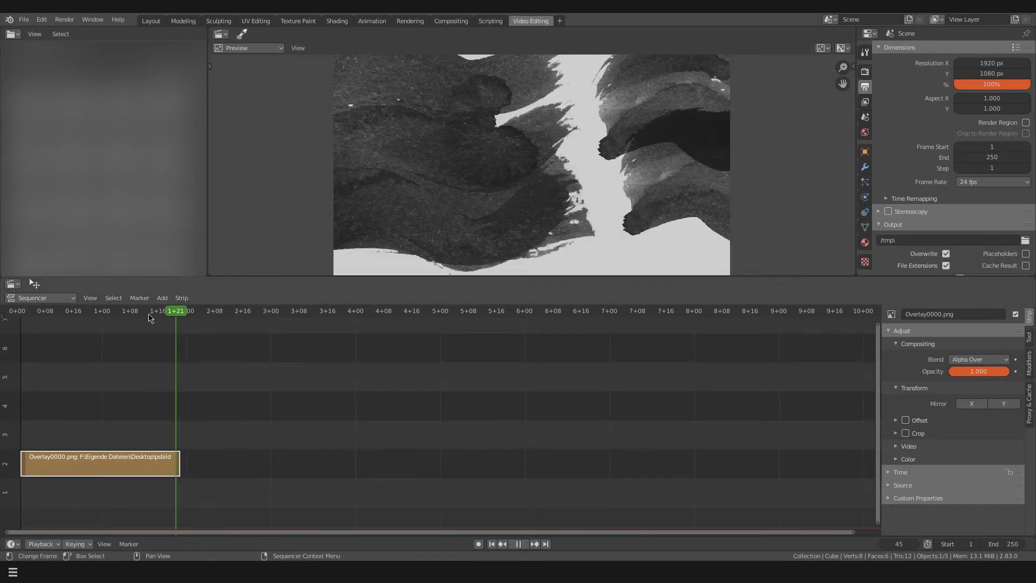
{"action": "left_click_drag", "start_coordinate": [74, 312], "coordinate": [3, 313]}
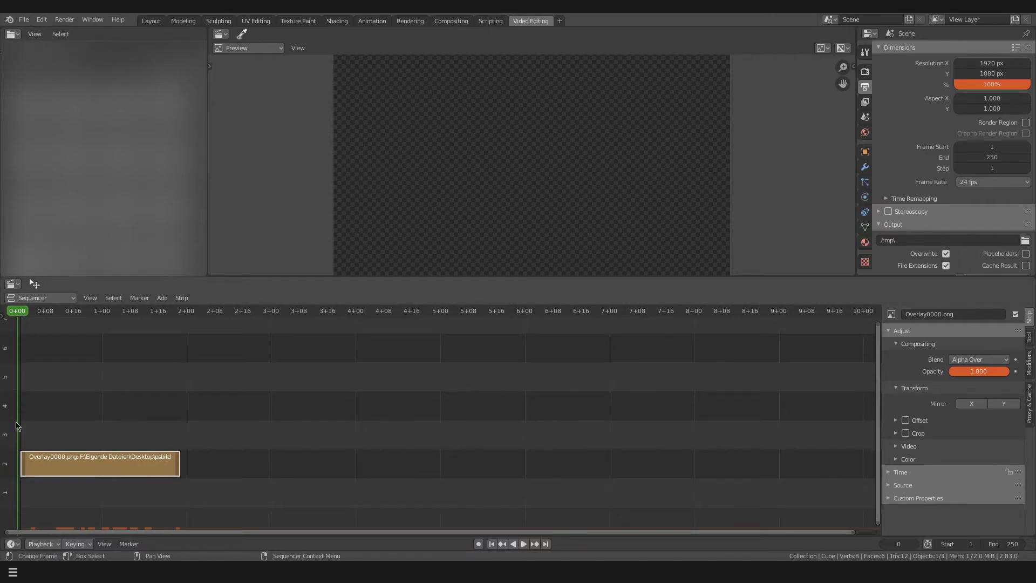
{"action": "key", "text": "Right"}
{"action": "key", "text": "Left"}
Slide the image strip one frame earlier to start at frame 0 and step through its first frames
{"action": "left_click_drag", "start_coordinate": [148, 468], "coordinate": [144, 467]}
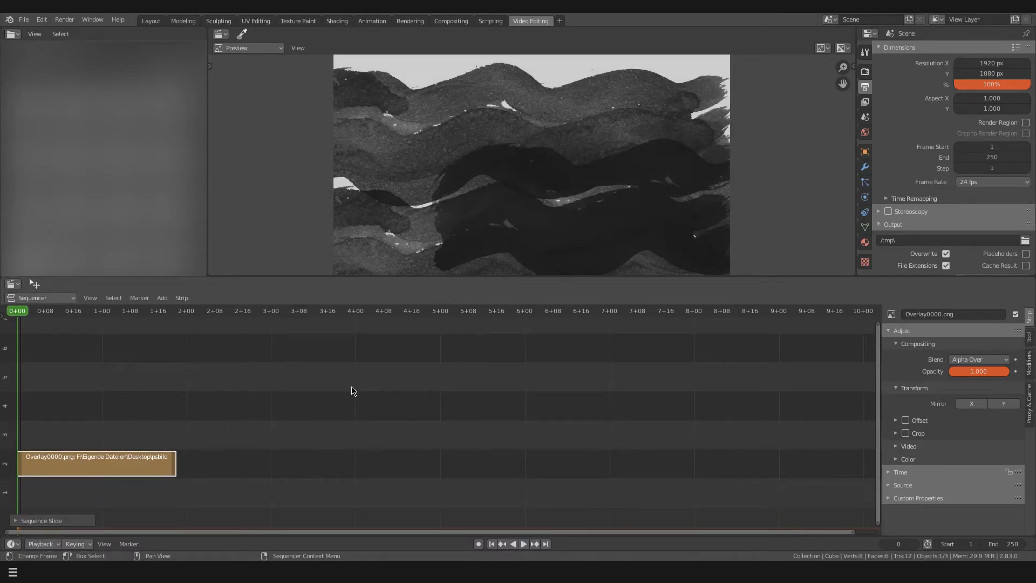
{"action": "key", "text": "Right"}
{"action": "key", "text": "Left"}
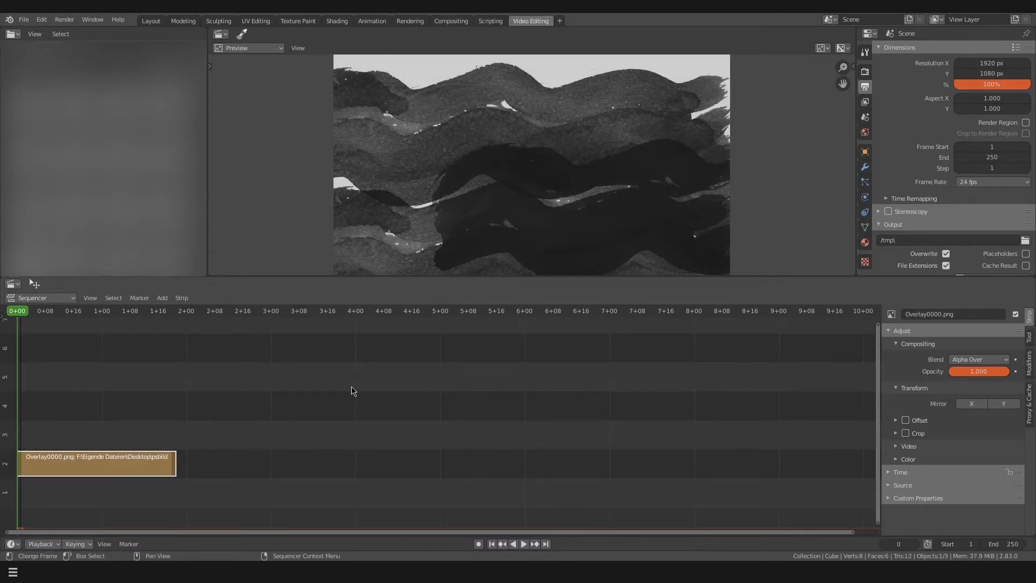
Extend the image strip's end to 2+00 and step back and forth between frames 0 and 1 to check its start
{"action": "left_click", "coordinate": [174, 465]}
{"action": "left_click_drag", "start_coordinate": [174, 466], "coordinate": [187, 465]}
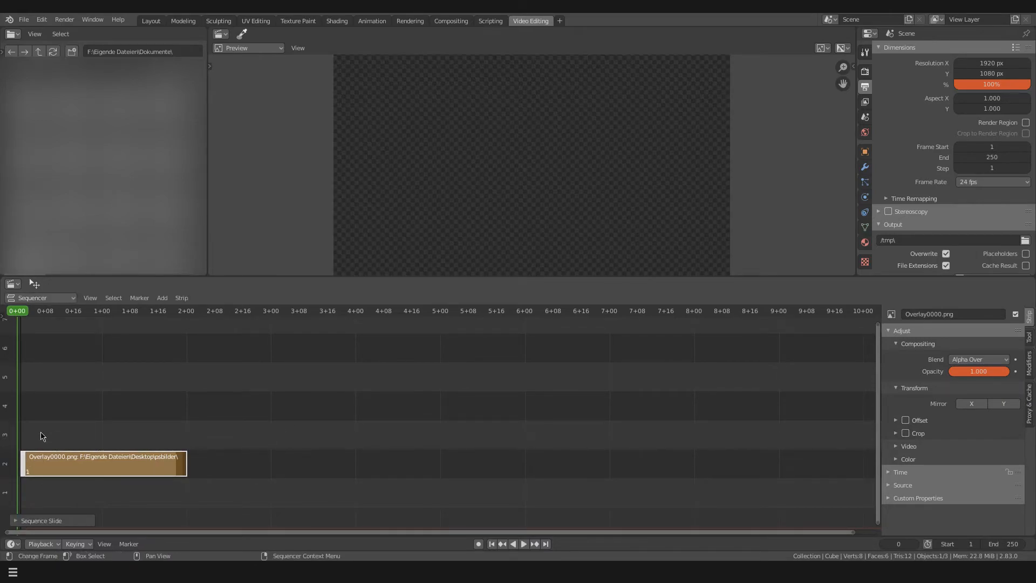
{"action": "key", "text": "Right"}
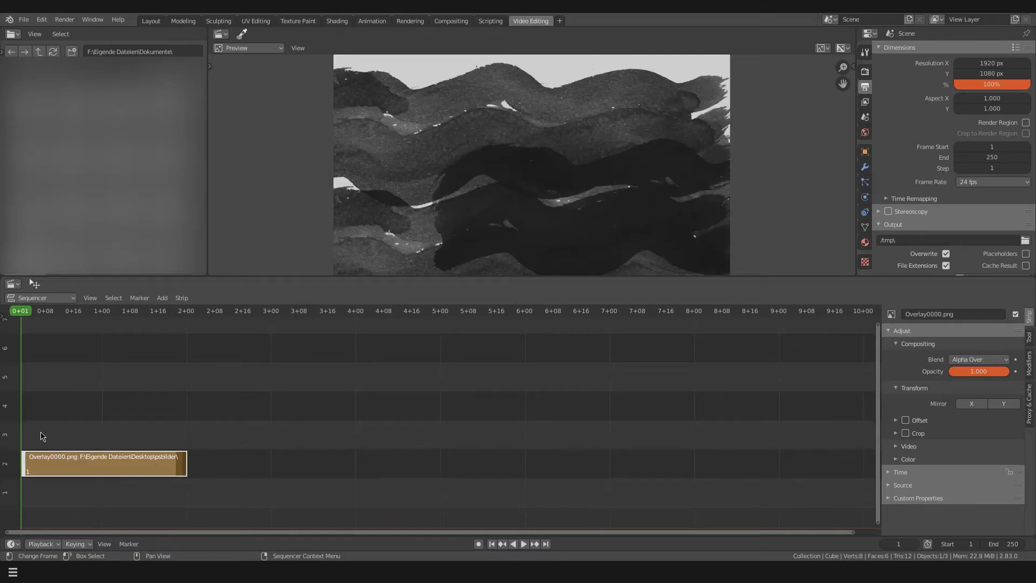
{"action": "key", "text": "Left"}
{"action": "key", "text": "Right"}
{"action": "key", "text": "Left"}
{"action": "key", "text": "Right"}
{"action": "key", "text": "Left"}
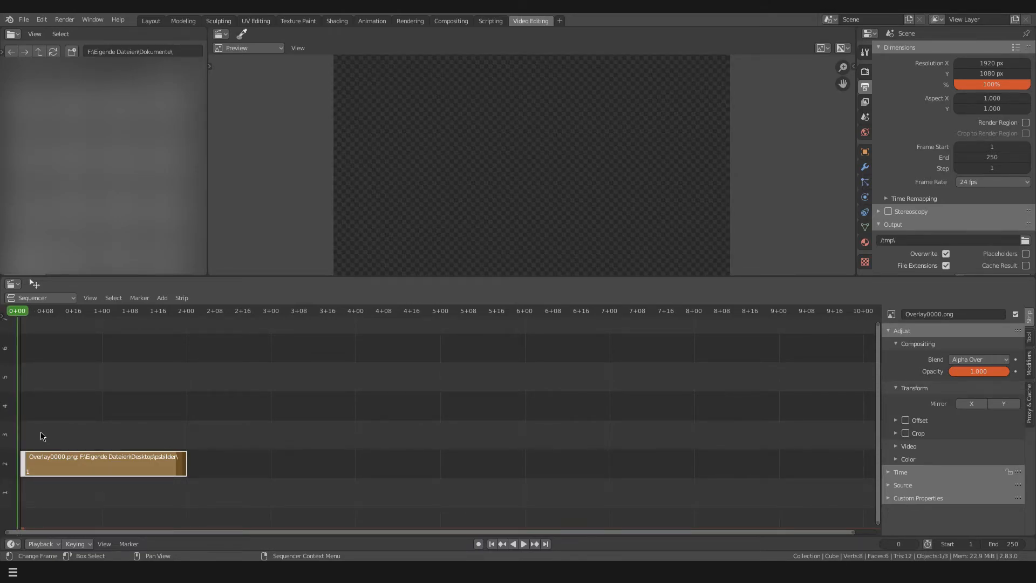
Play the extended strip from frame 1 and step back through the timeline to inspect its frames
{"action": "key", "text": "Right"}
{"action": "key", "text": "space"}
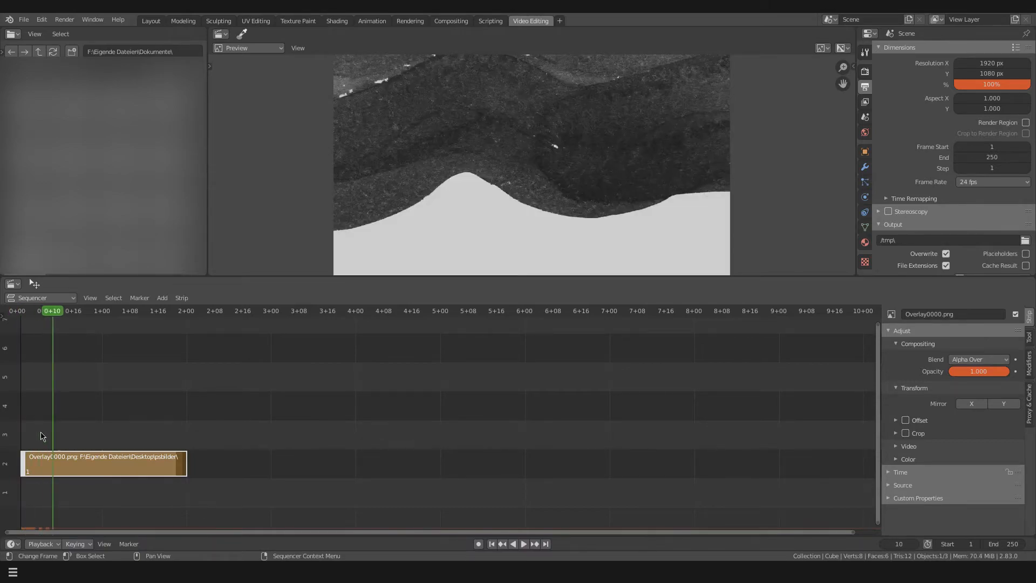
{"action": "key", "text": "space"}
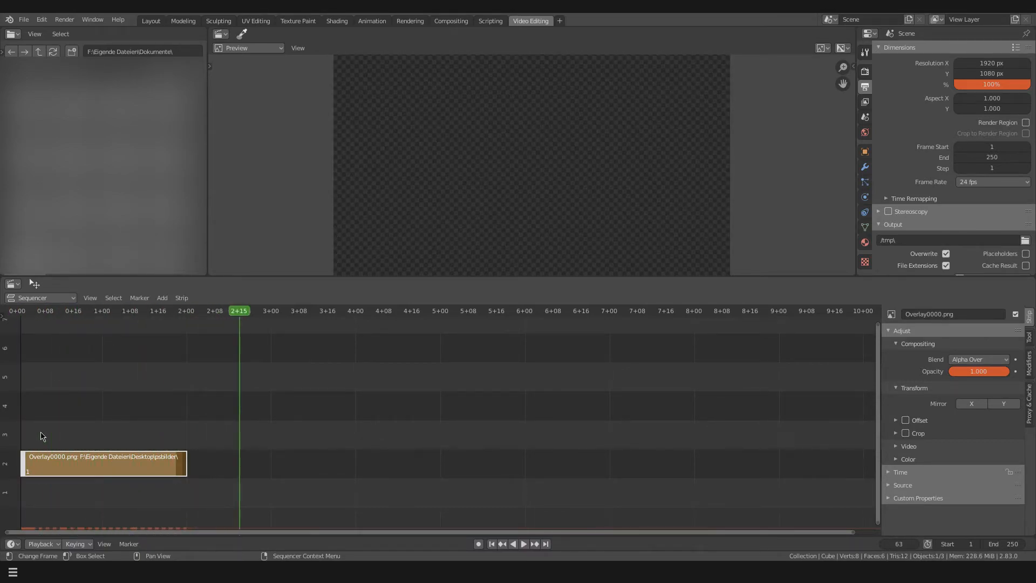
{"action": "key", "text": "Left"}
{"action": "key", "text": "Left"}
{"action": "key", "text": "Left"}
{"action": "key", "text": "Left"}
{"action": "key", "text": "Left"}
{"action": "key", "text": "Left"}
{"action": "key", "text": "Left"}
{"action": "key", "text": "Left"}
{"action": "key", "text": "Left"}
{"action": "key", "text": "Left"}
{"action": "key", "text": "Left"}
{"action": "key", "text": "Left"}
{"action": "key", "text": "Left"}
{"action": "key", "text": "Left"}
{"action": "key", "text": "Left"}
{"action": "key", "text": "Left"}
{"action": "key", "text": "Left"}
{"action": "key", "text": "Left"}
{"action": "key", "text": "Left"}
{"action": "key", "text": "Left"}
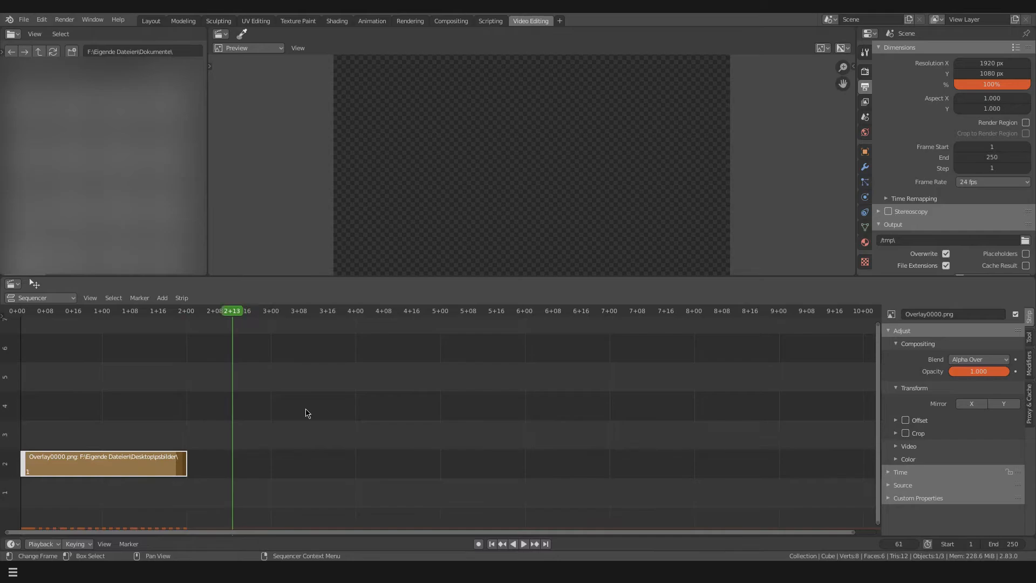
{"action": "key", "text": "Left"}
{"action": "key", "text": "Left"}
{"action": "key", "text": "Left"}
{"action": "key", "text": "Left"}
{"action": "key", "text": "Left"}
{"action": "key", "text": "Left"}
{"action": "key", "text": "Left"}
{"action": "key", "text": "Left"}
{"action": "key", "text": "Left"}
{"action": "key", "text": "Left"}
{"action": "key", "text": "Left"}
{"action": "key", "text": "Left"}
{"action": "key", "text": "Left"}
{"action": "key", "text": "Left"}
{"action": "key", "text": "Left"}
{"action": "key", "text": "Left"}
{"action": "key", "text": "Left"}
{"action": "key", "text": "Left"}
{"action": "key", "text": "Left"}
{"action": "key", "text": "Left"}
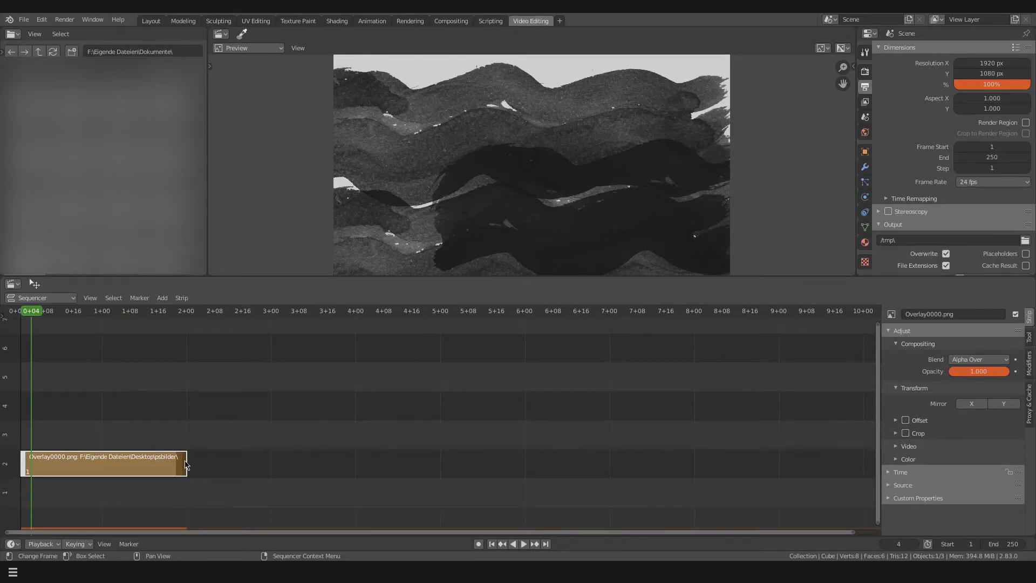
Play the strip again past its end, deselect it and scrub the playhead back to 1+00
{"action": "left_click", "coordinate": [523, 544]}
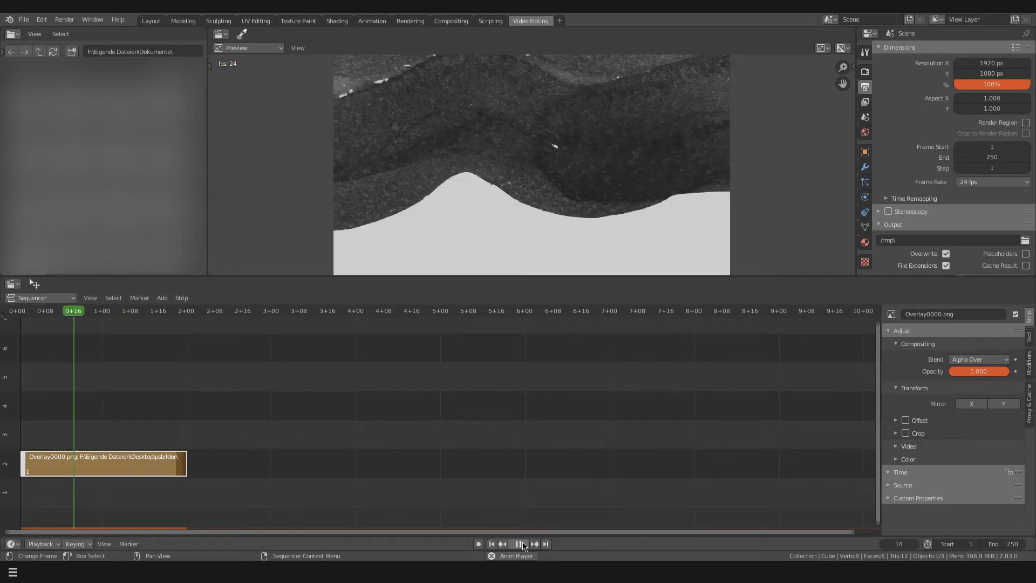
{"action": "left_click", "coordinate": [525, 544]}
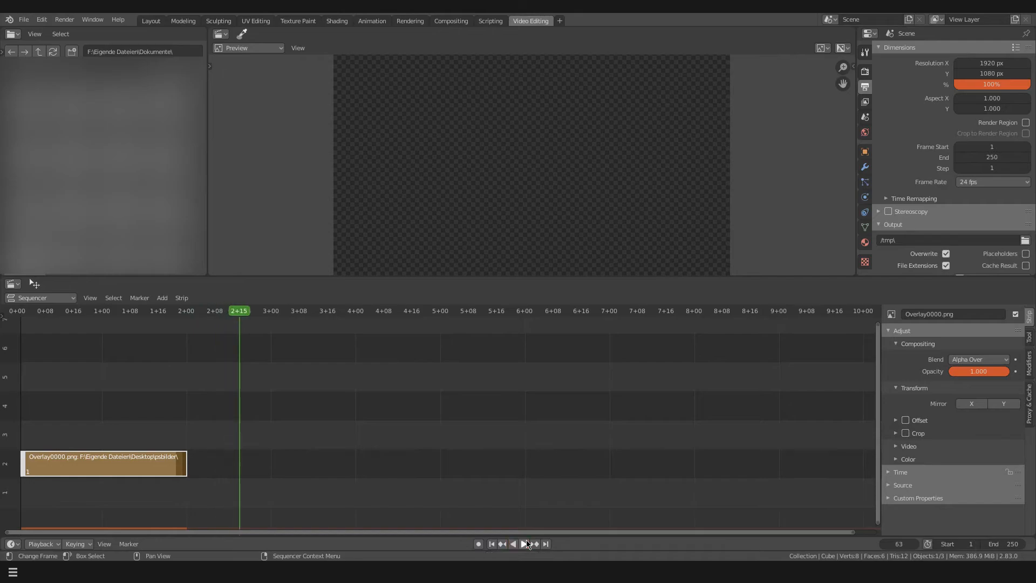
{"action": "left_click", "coordinate": [89, 397]}
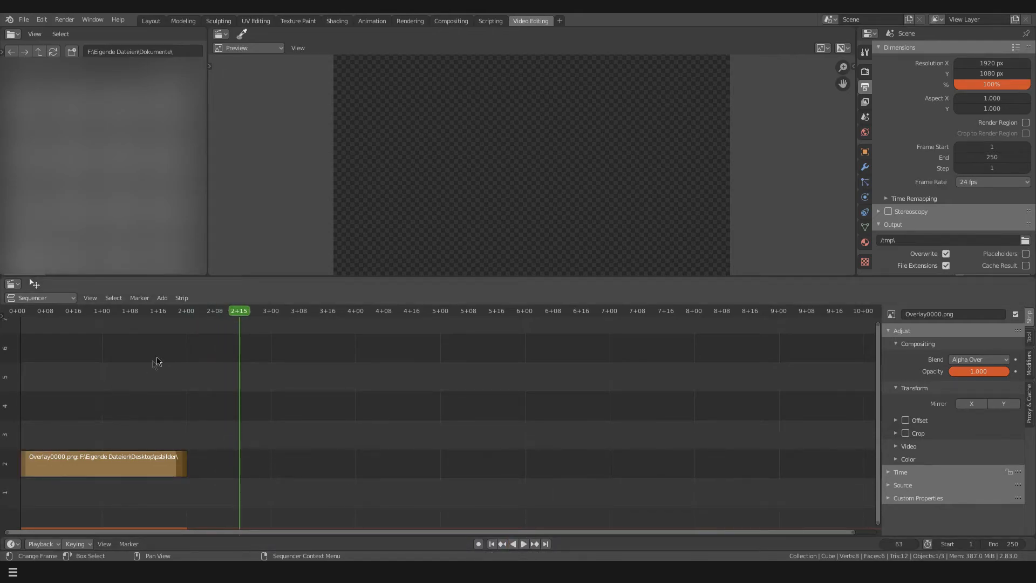
{"action": "left_click", "coordinate": [255, 312]}
{"action": "left_click_drag", "start_coordinate": [254, 312], "coordinate": [105, 339]}
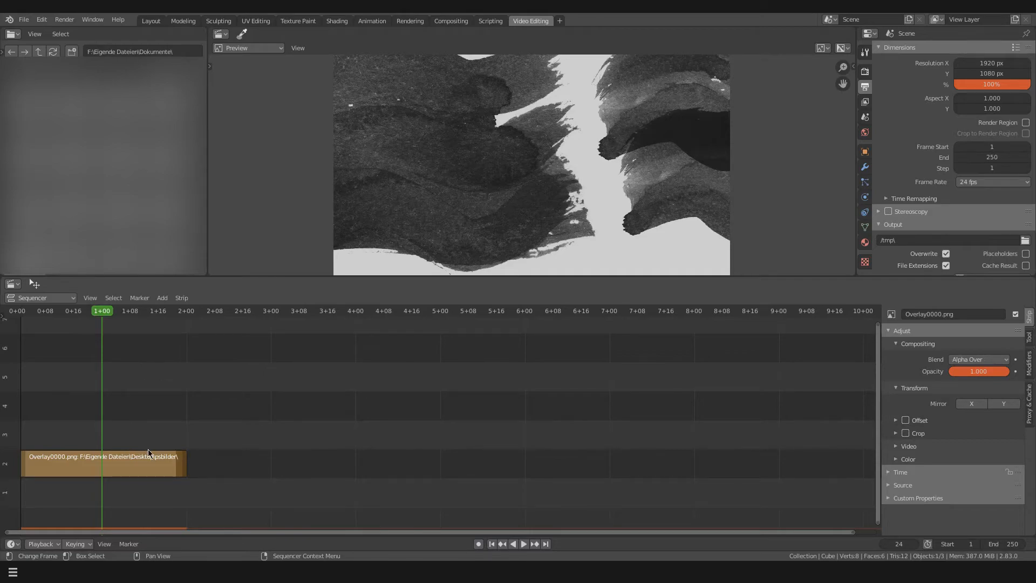
Duplicate the original-length image strip and place the copy directly after it in channel 2
{"action": "left_click", "coordinate": [181, 463]}
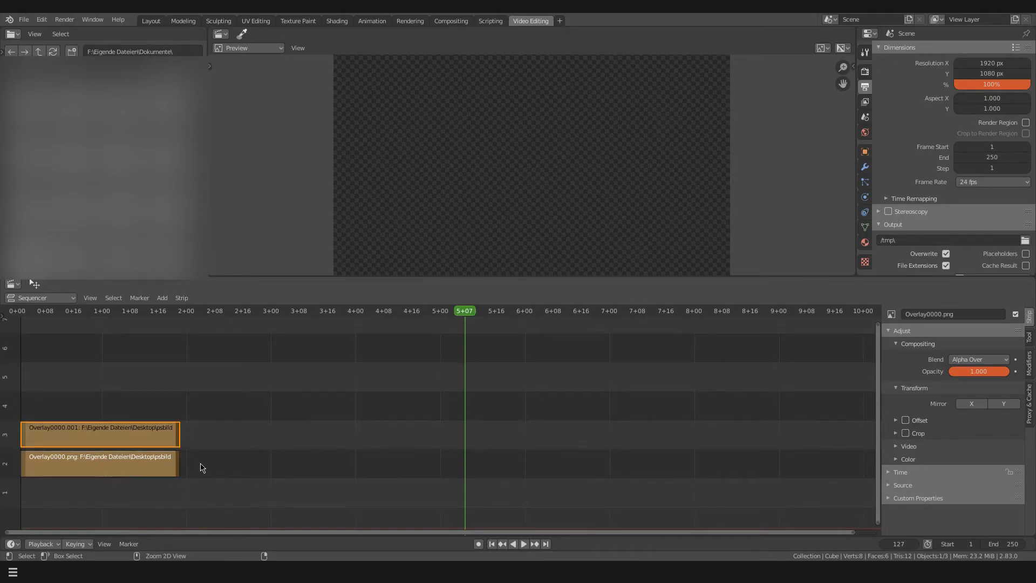
{"action": "key", "text": "shift+d"}
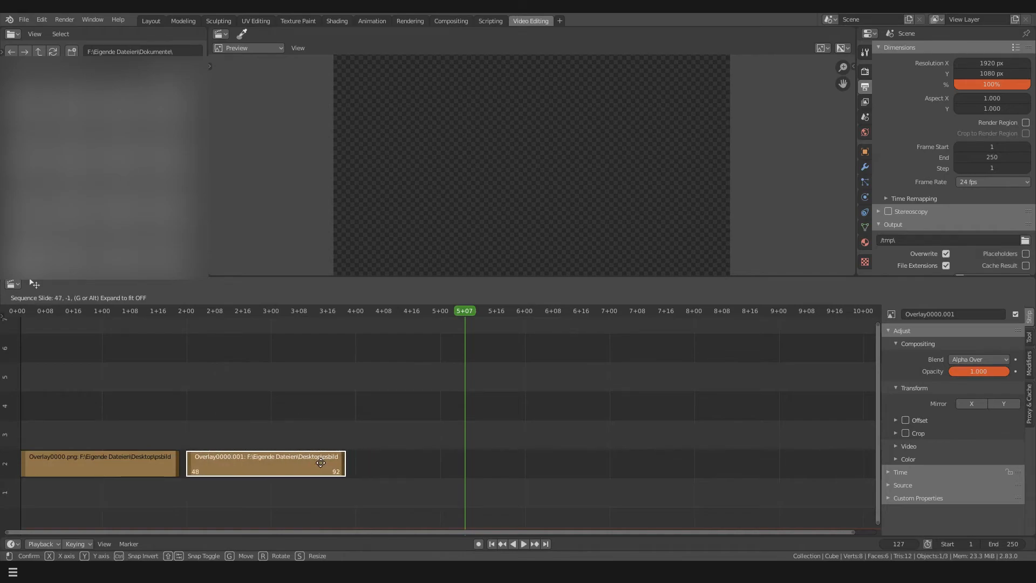
{"action": "left_click", "coordinate": [312, 463]}
{"action": "left_click", "coordinate": [175, 431]}
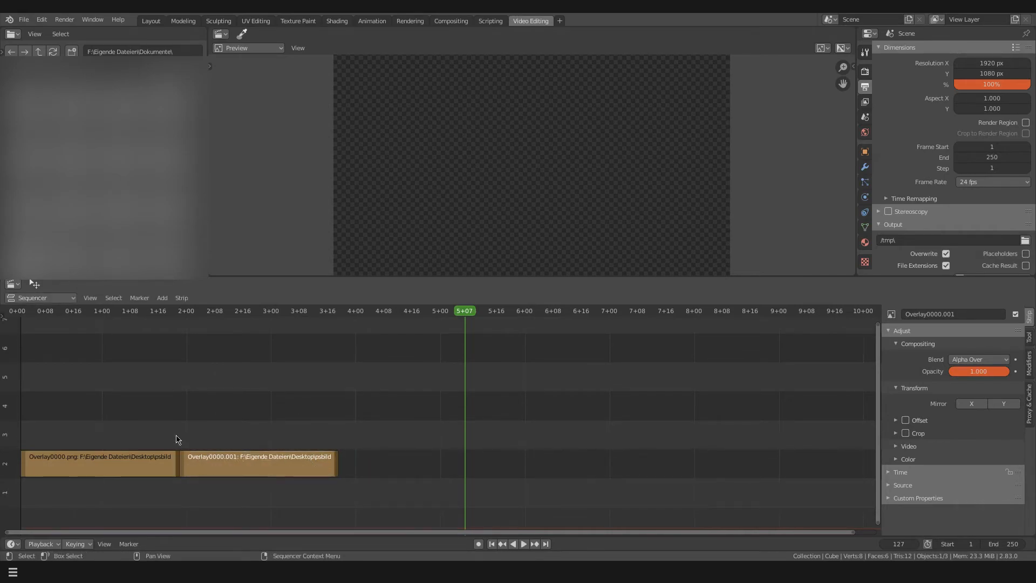
Move the playhead back into the first strip and advance frame by frame across the join to check the loop
{"action": "mouse_move", "coordinate": [470, 314]}
{"action": "left_mouse_down"}
{"action": "mouse_move", "coordinate": [331, 340]}
{"action": "mouse_move", "coordinate": [89, 348]}
{"action": "mouse_move", "coordinate": [141, 350]}
{"action": "left_mouse_up"}
{"action": "key", "text": "Right"}
{"action": "key", "text": "Right"}
{"action": "key", "text": "Right"}
{"action": "key", "text": "Right"}
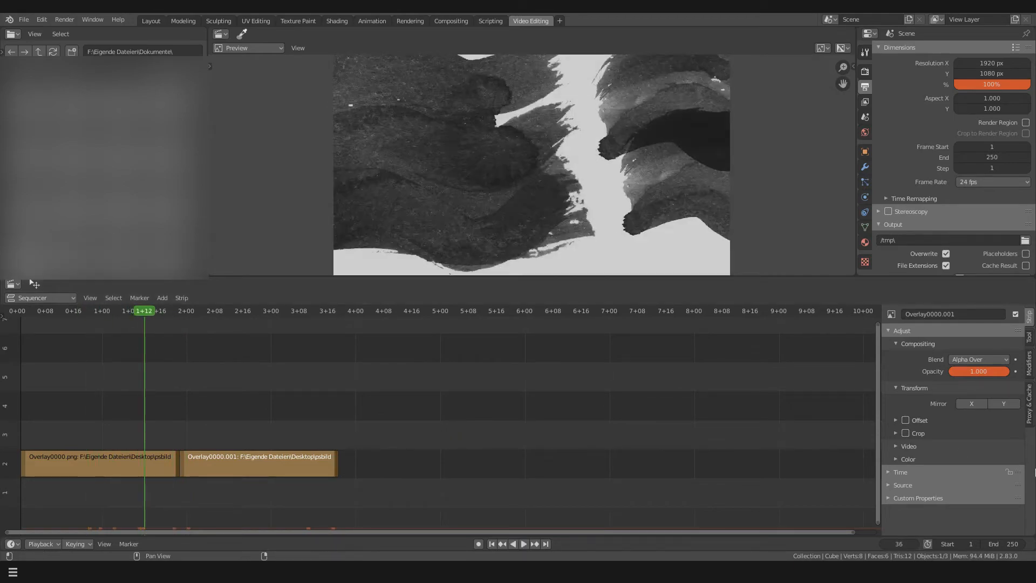
{"action": "key", "text": "Right"}
{"action": "key", "text": "Right"}
{"action": "key", "text": "Right"}
{"action": "key", "text": "Right"}
{"action": "key", "text": "Right"}
{"action": "key", "text": "Right"}
{"action": "key", "text": "Right"}
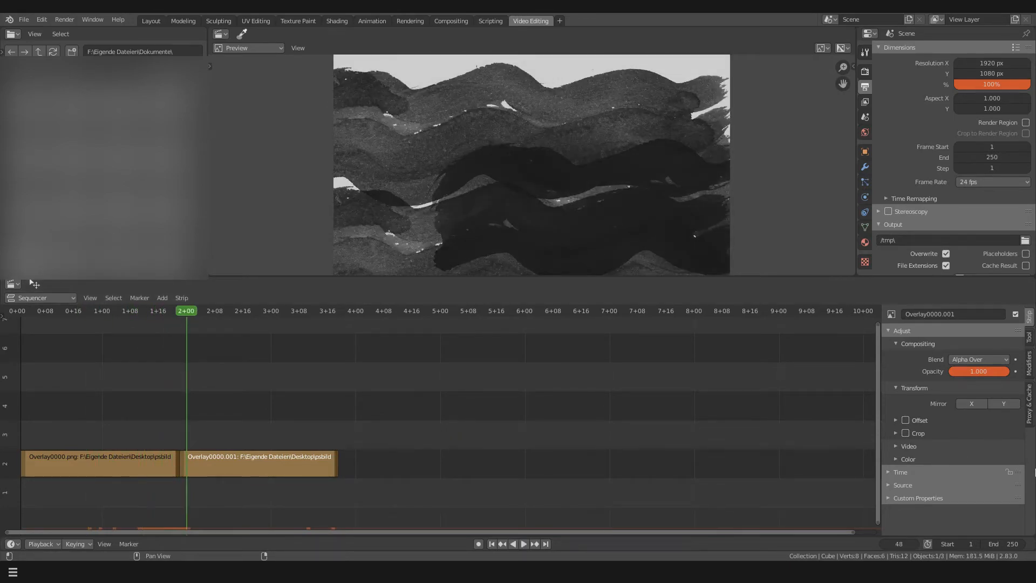
{"action": "key", "text": "Right"}
{"action": "key", "text": "Right"}
{"action": "key", "text": "Right"}
{"action": "key", "text": "Right"}
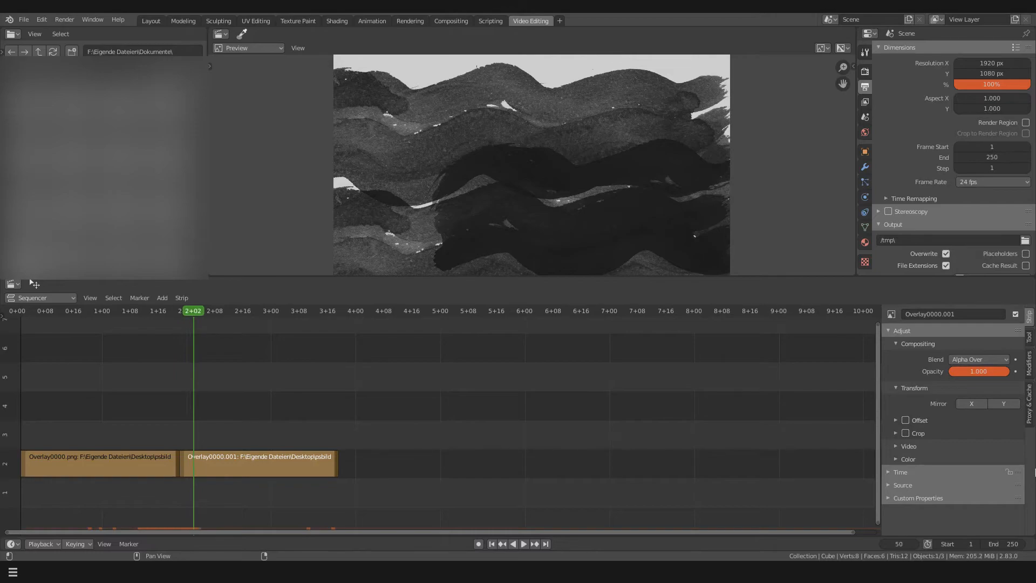
Step the playhead back and forth frame by frame across the join between the first two strips
{"action": "key", "text": "Left"}
{"action": "key", "text": "Left"}
{"action": "key", "text": "Left"}
{"action": "key", "text": "Left"}
{"action": "key", "text": "Left"}
{"action": "key", "text": "Left"}
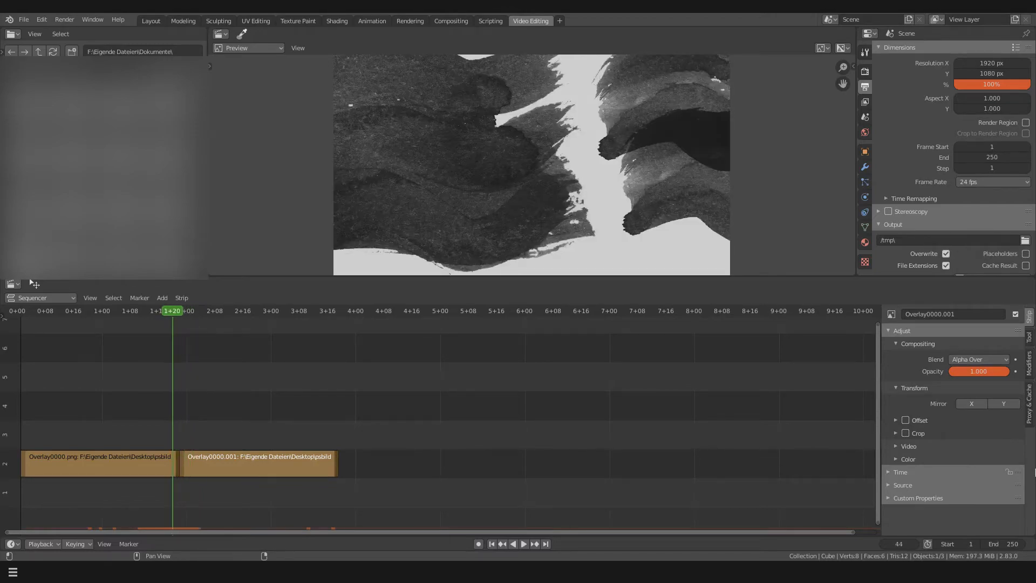
{"action": "key", "text": "Right"}
{"action": "key", "text": "Right"}
{"action": "key", "text": "Right"}
{"action": "key", "text": "Left"}
{"action": "key", "text": "Left"}
{"action": "key", "text": "Left"}
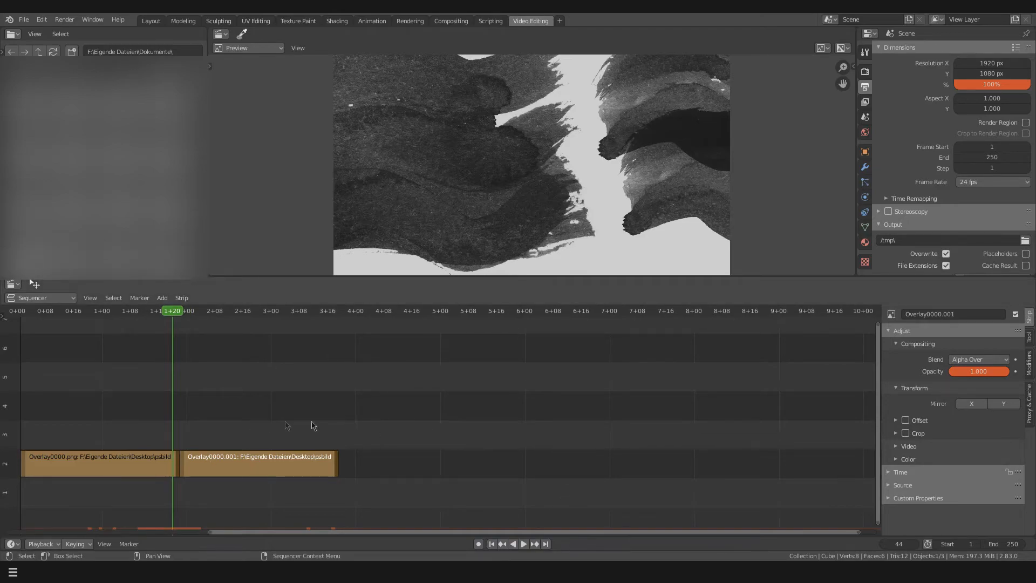
Duplicate the second image strip and place the copy directly after it in channel 2
{"action": "left_click", "coordinate": [330, 456]}
{"action": "key", "text": "shift+d"}
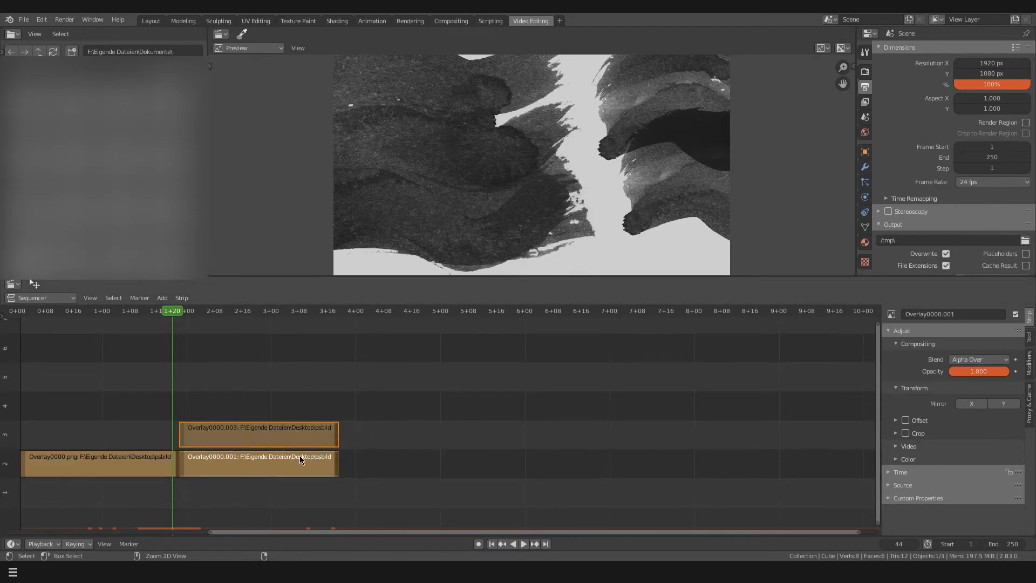
{"action": "left_click", "coordinate": [274, 445]}
{"action": "key", "text": "g"}
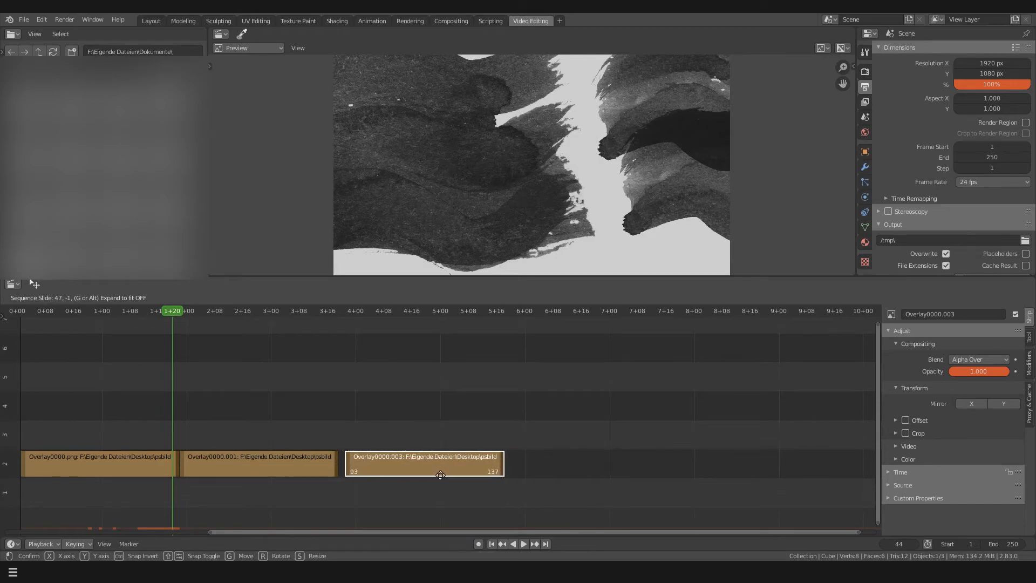
{"action": "left_click", "coordinate": [432, 475]}
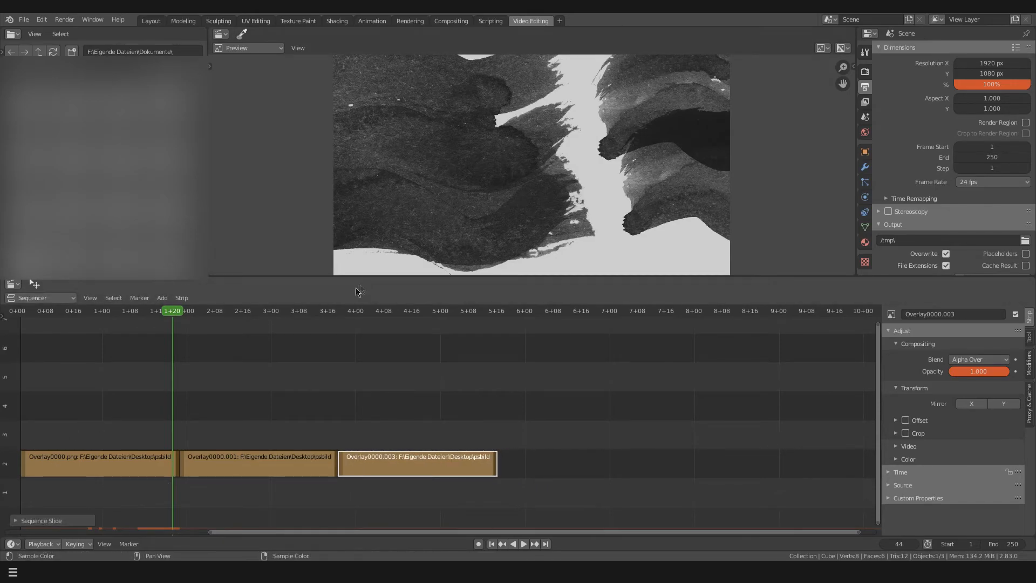
Return the playhead to 0+00 and play the three strips into the last one to check the loop
{"action": "left_click_drag", "start_coordinate": [165, 316], "coordinate": [18, 314]}
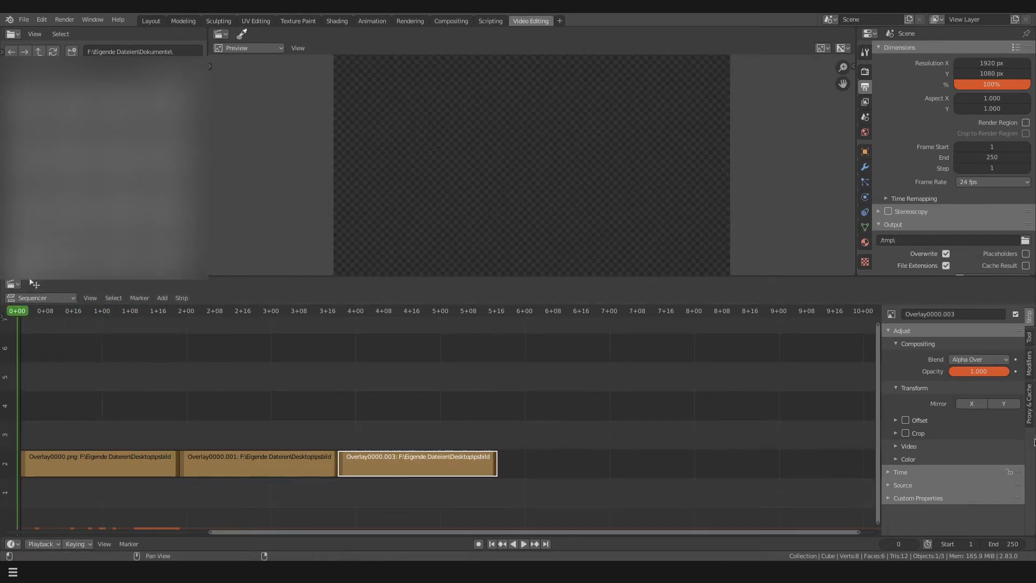
{"action": "left_click", "coordinate": [523, 545]}
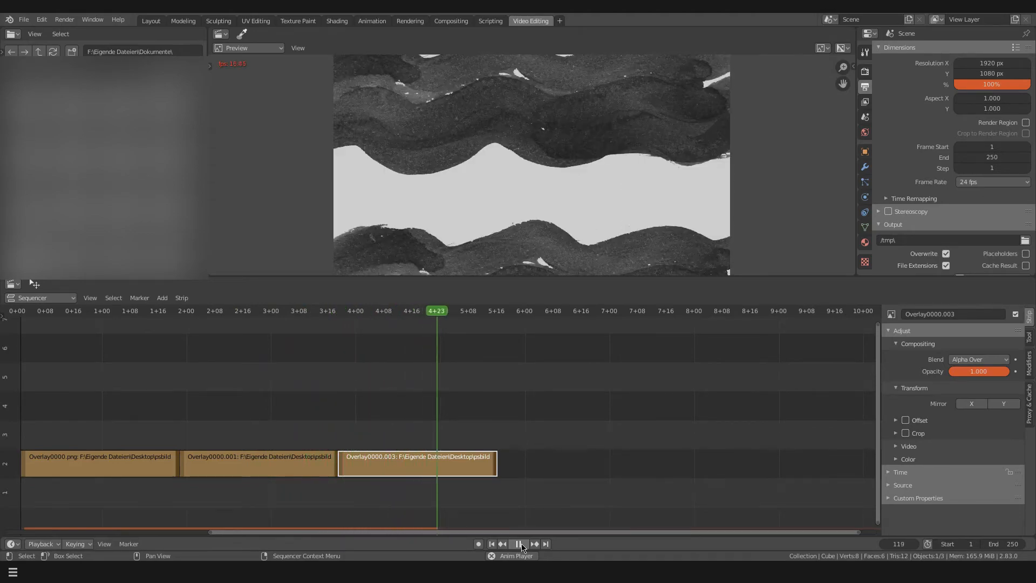
{"action": "left_click", "coordinate": [522, 543]}
{"action": "left_click", "coordinate": [532, 438]}
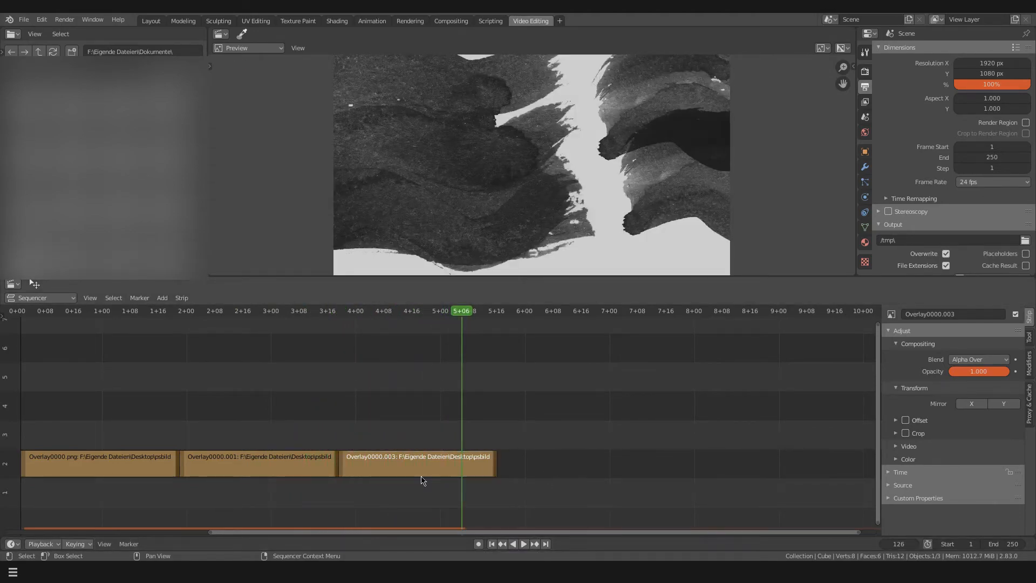
Duplicate the third image strip and place the copy directly after it in channel 2
{"action": "left_click", "coordinate": [423, 475]}
{"action": "key", "text": "shift+d"}
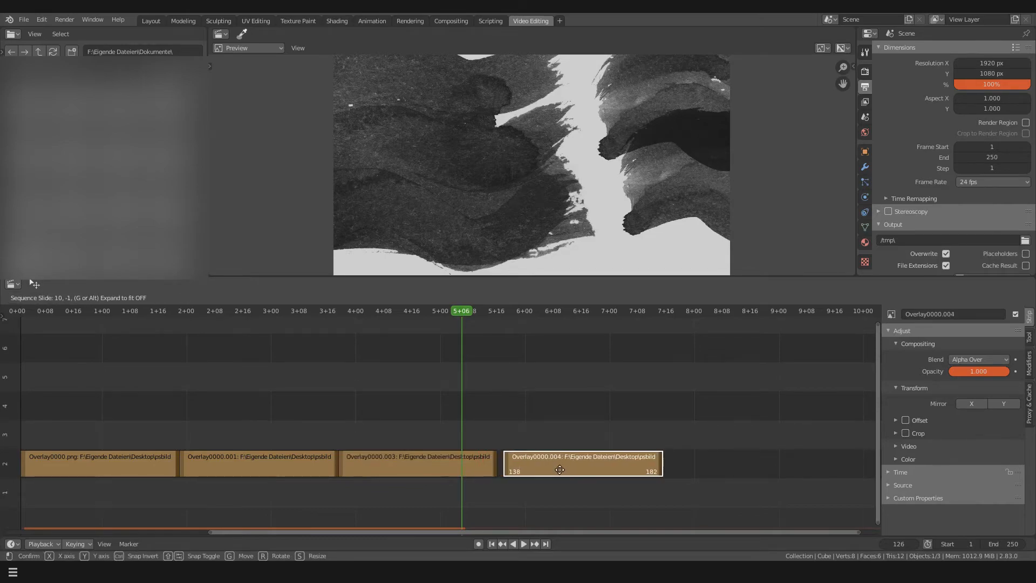
{"action": "left_click", "coordinate": [552, 467]}
{"action": "left_click", "coordinate": [555, 435]}
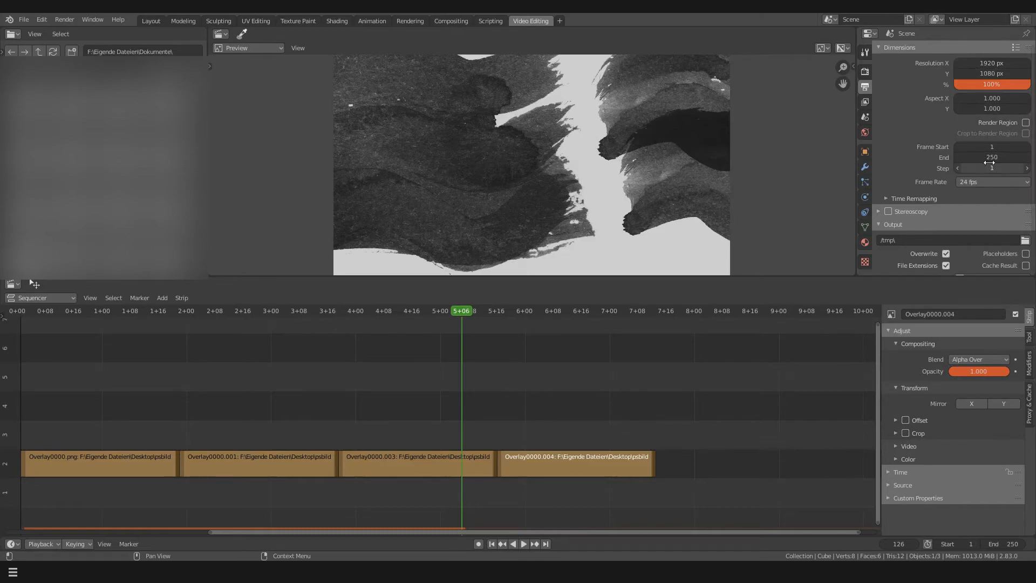
Preview the strips from the start at a frame rate of 30 fps and return the frame rate to 24 fps
{"action": "left_click", "coordinate": [960, 184]}
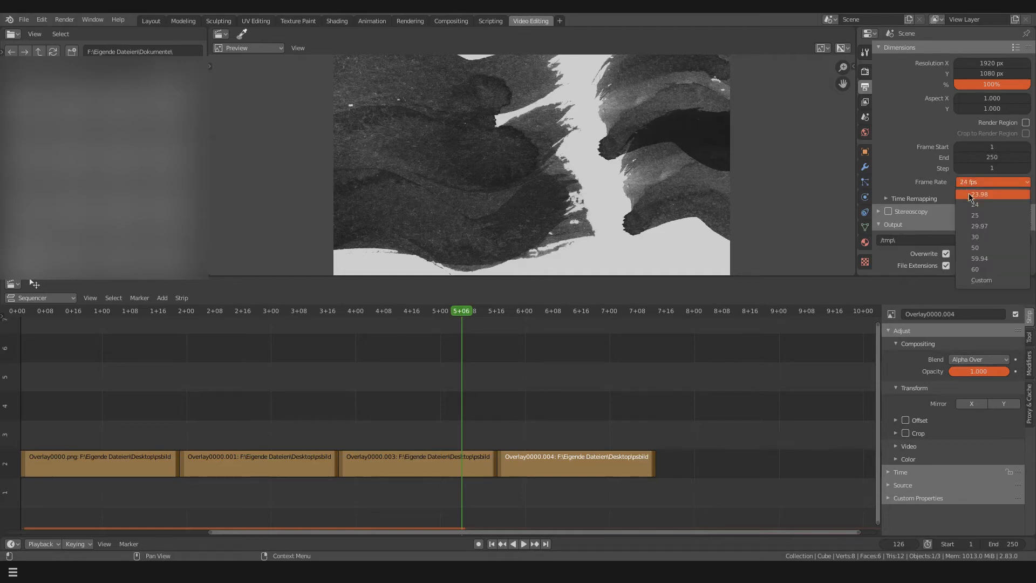
{"action": "left_click", "coordinate": [987, 237]}
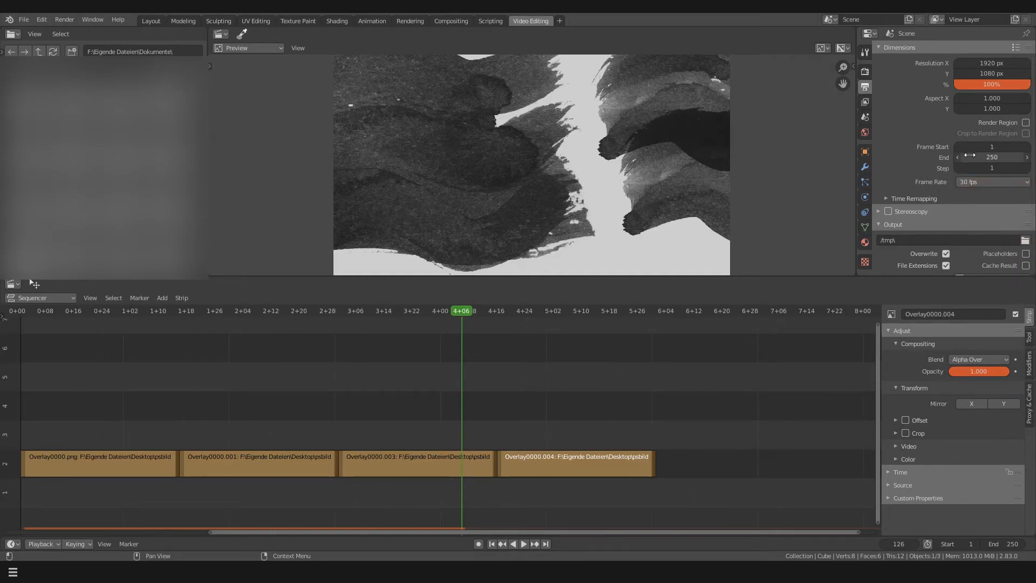
{"action": "left_click_drag", "start_coordinate": [465, 311], "coordinate": [16, 313]}
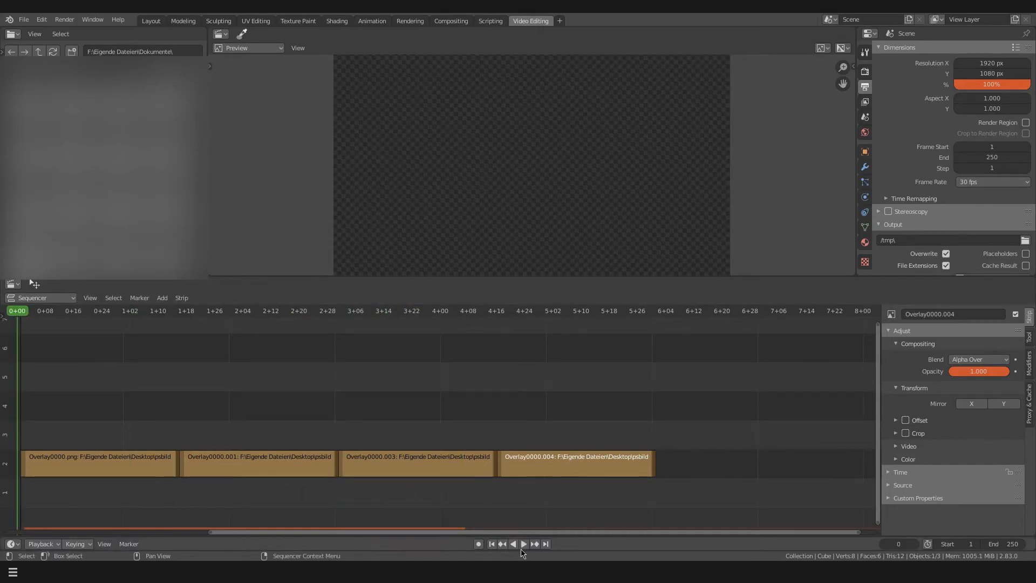
{"action": "left_click", "coordinate": [524, 544]}
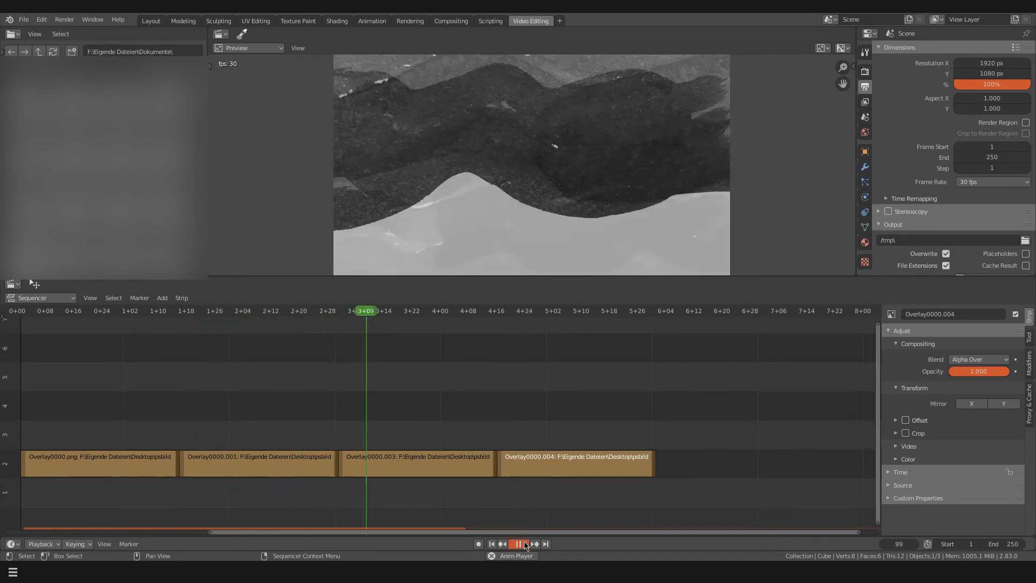
{"action": "left_click", "coordinate": [525, 544]}
{"action": "left_click", "coordinate": [998, 181]}
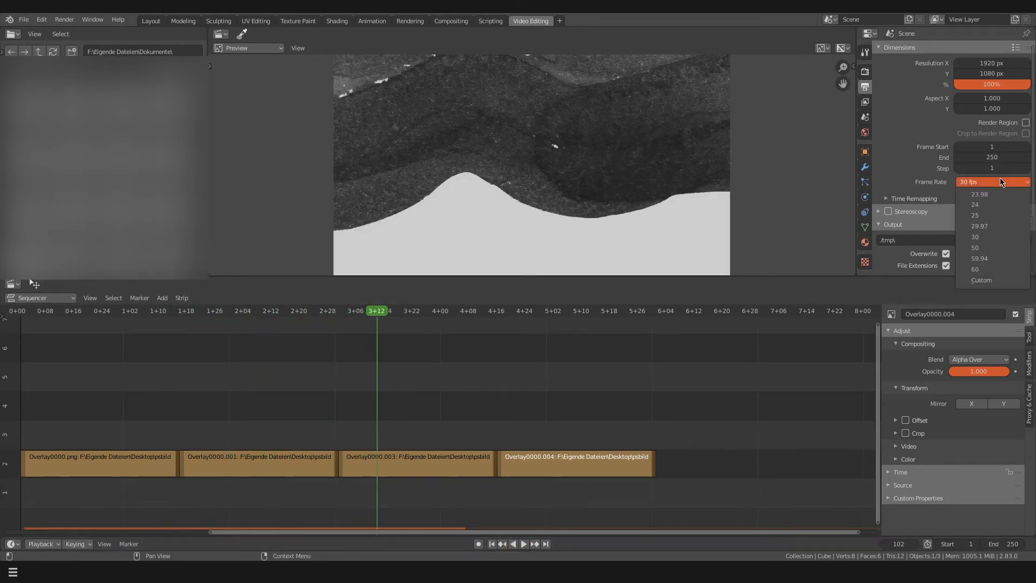
{"action": "left_click", "coordinate": [976, 204]}
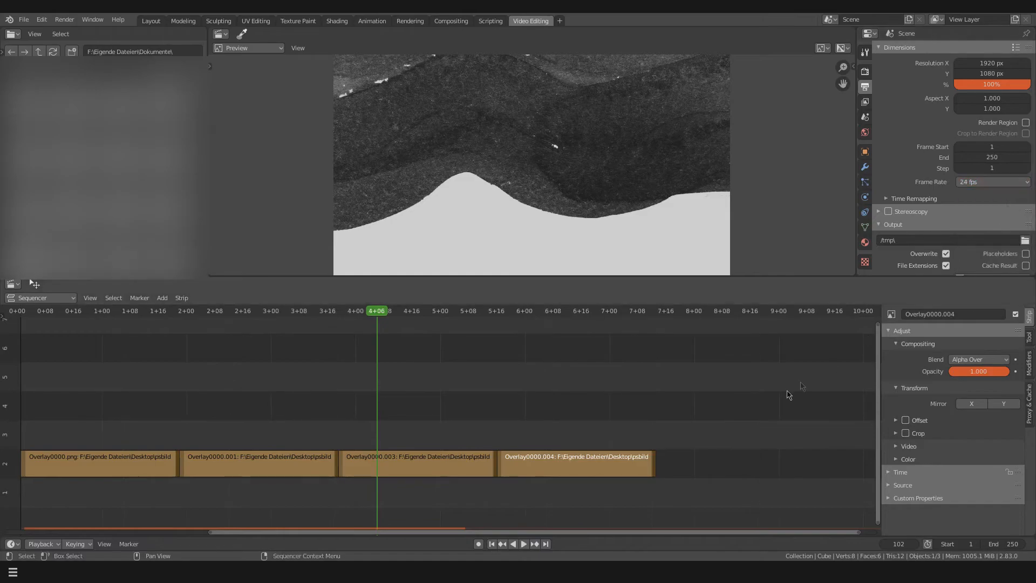
Play all four strips from frame 1 until the playhead passes the end of the last strip
{"action": "left_click_drag", "start_coordinate": [376, 312], "coordinate": [20, 344]}
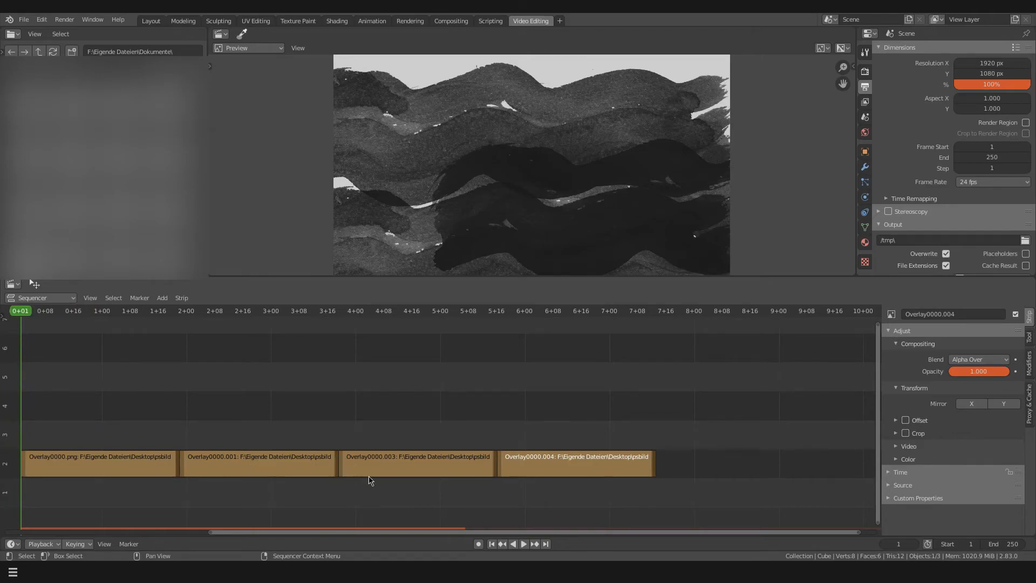
{"action": "left_click", "coordinate": [524, 544]}
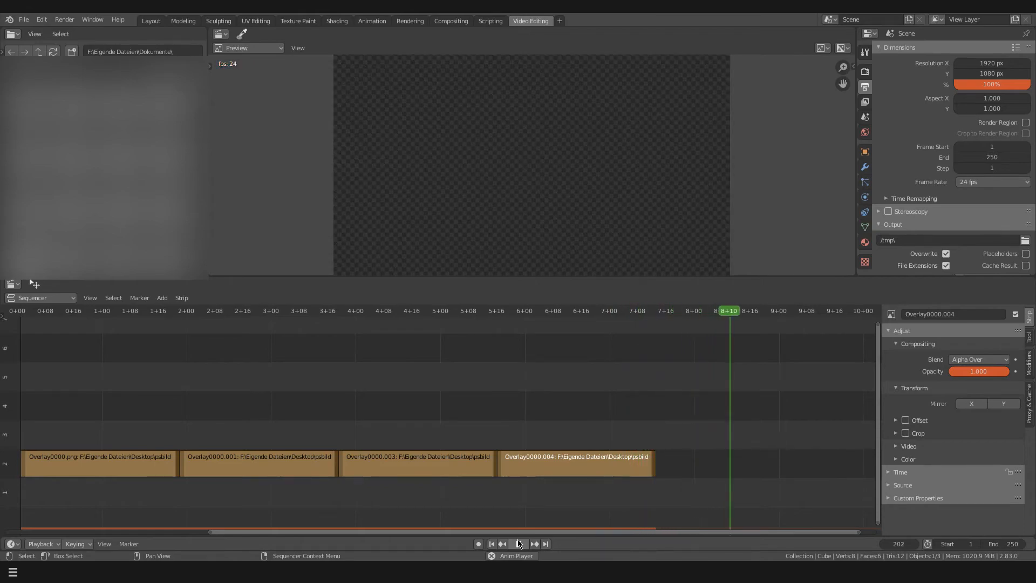
{"action": "left_click", "coordinate": [519, 543]}
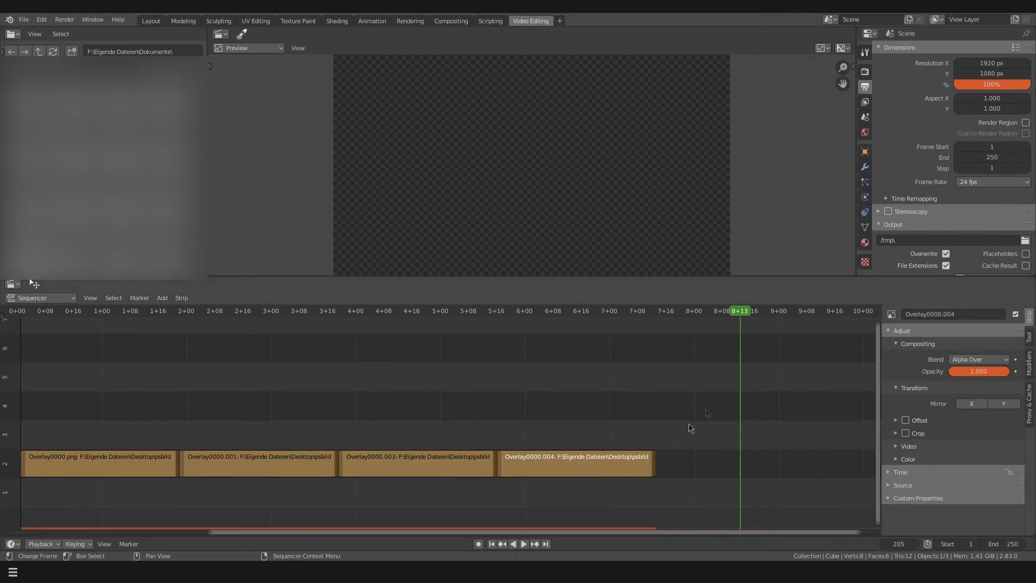
Move the playhead to the end of the fourth strip at 7+13 and set the scene's end frame to 181
{"action": "left_click_drag", "start_coordinate": [743, 314], "coordinate": [658, 309]}
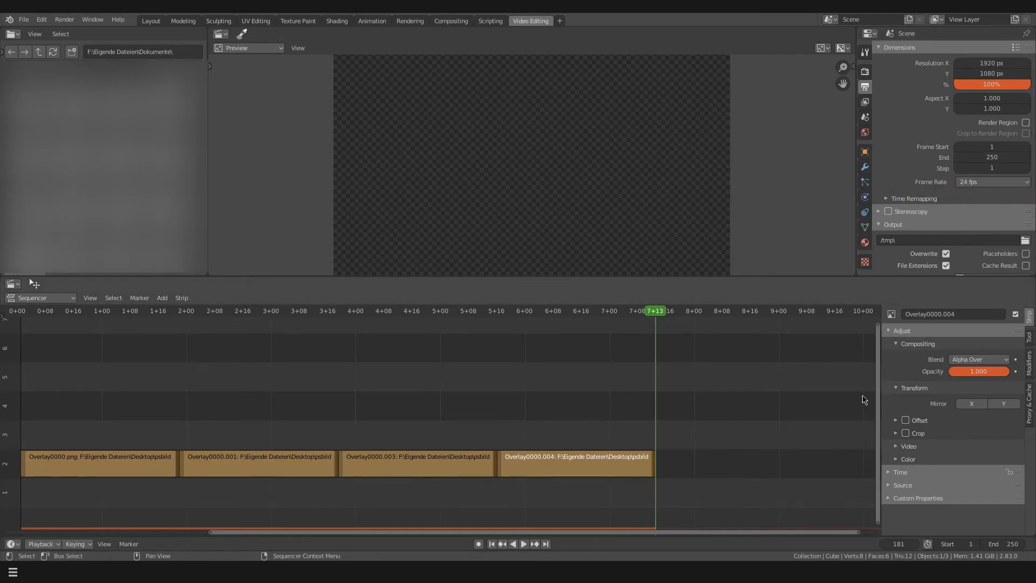
{"action": "left_click", "coordinate": [992, 157]}
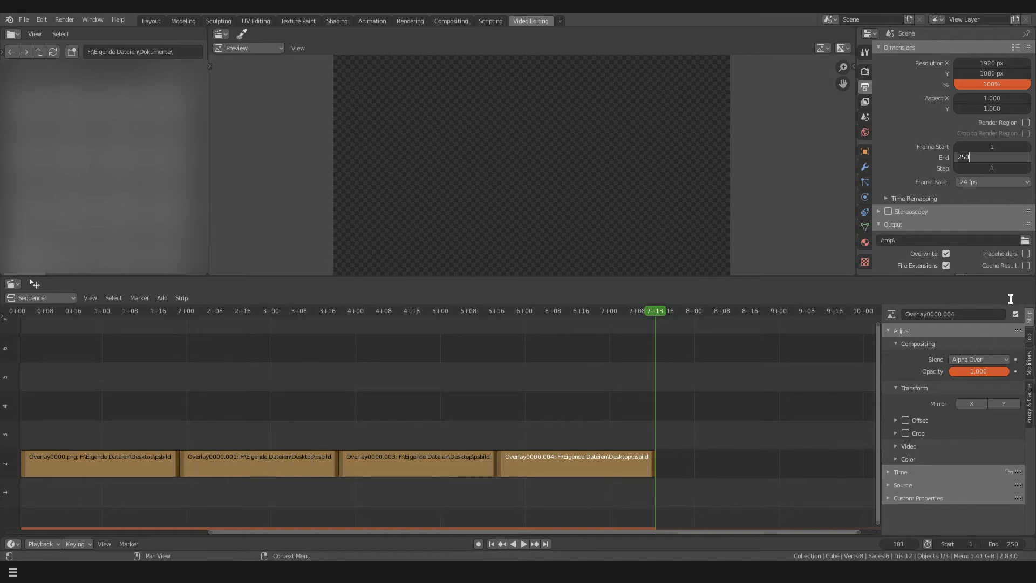
{"action": "key", "text": "BackSpace"}
{"action": "key", "text": "BackSpace"}
{"action": "key", "text": "BackSpace"}
{"action": "type", "text": "1"}
{"action": "key", "text": "Return"}
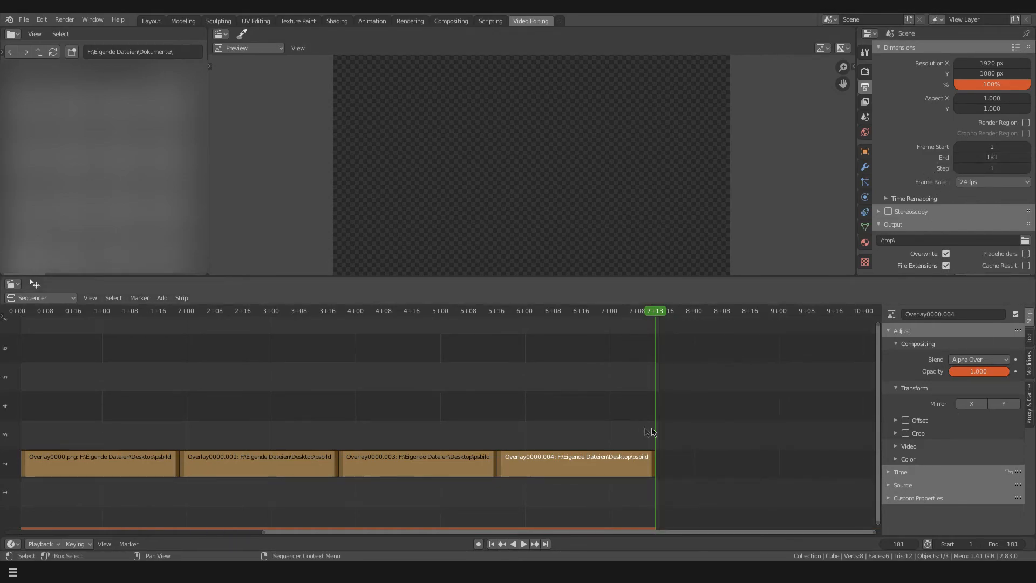
Step frame by frame around the end of the last strip and set the scene's end frame to 180
{"action": "key", "text": "Right"}
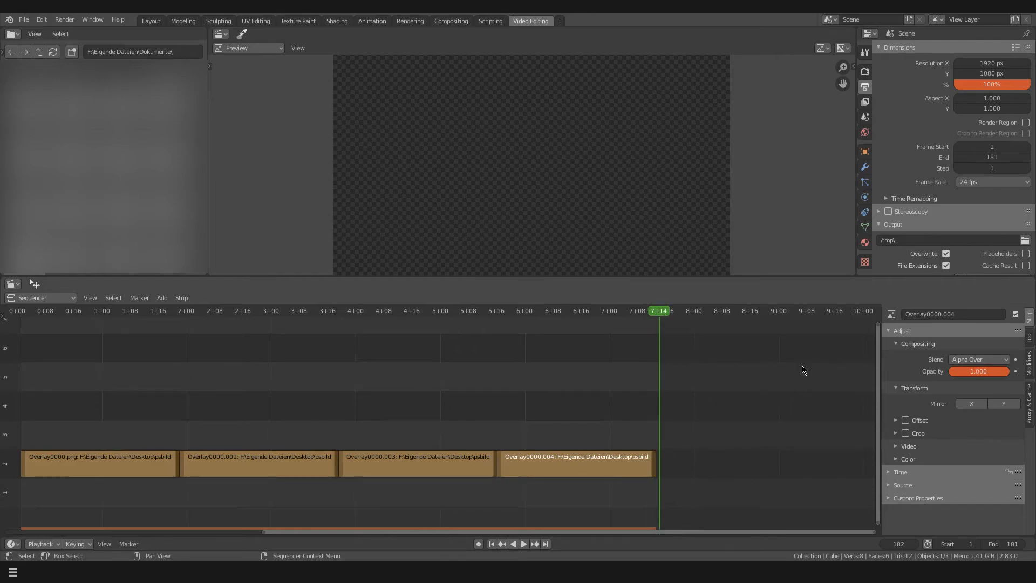
{"action": "key", "text": "Left"}
{"action": "key", "text": "Left"}
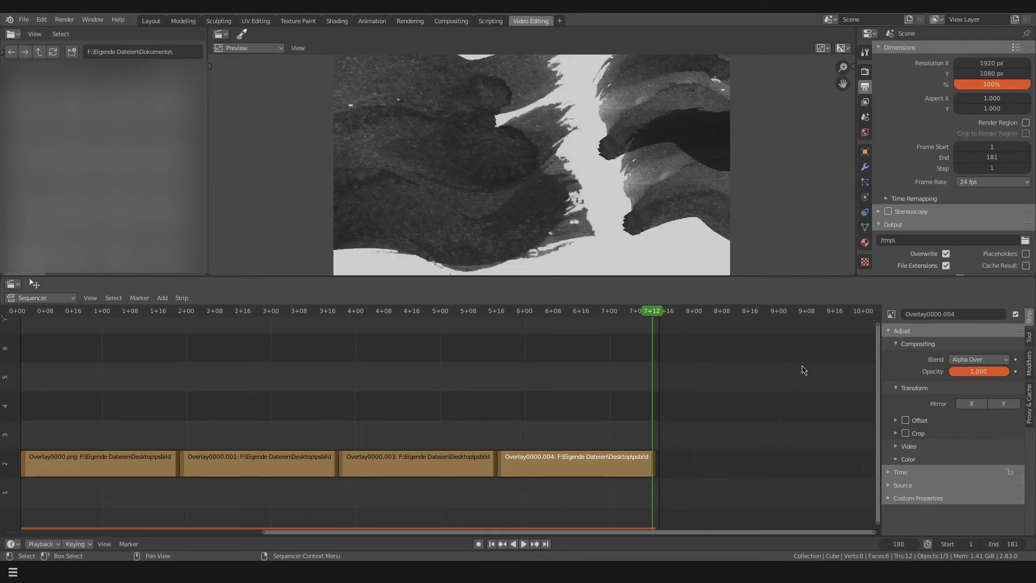
{"action": "key", "text": "Left"}
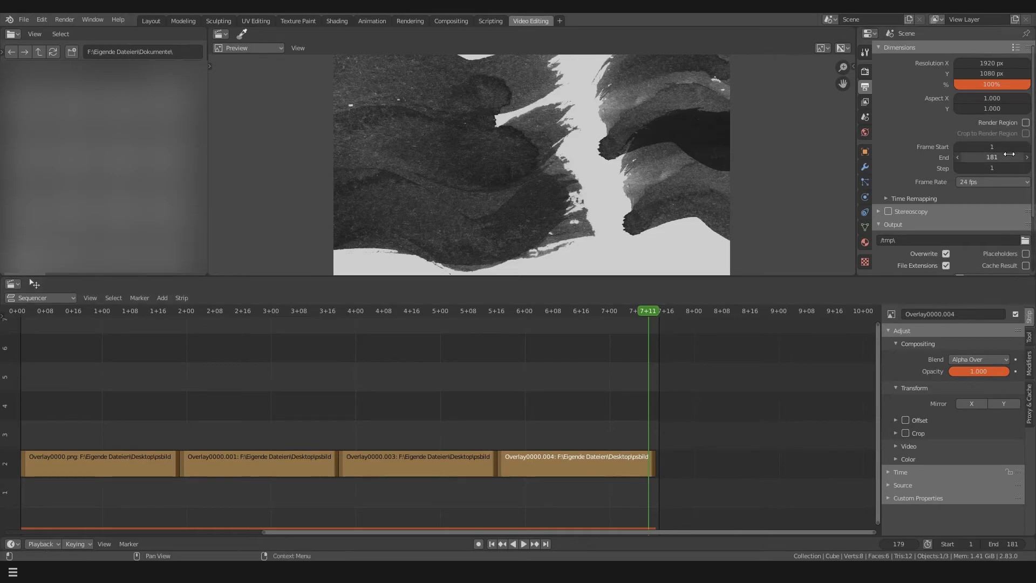
{"action": "left_click", "coordinate": [1008, 154]}
{"action": "type", "text": "0"}
{"action": "key", "text": "Return"}
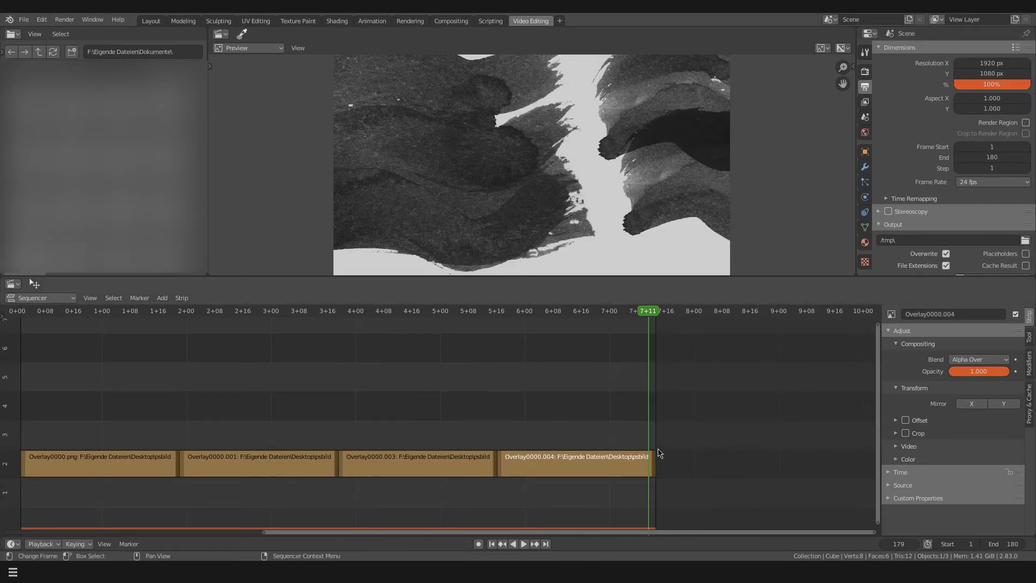
Step the playhead across the last strip's end to check its final frame and stop at 7+12
{"action": "key", "text": "Right"}
{"action": "key", "text": "Right"}
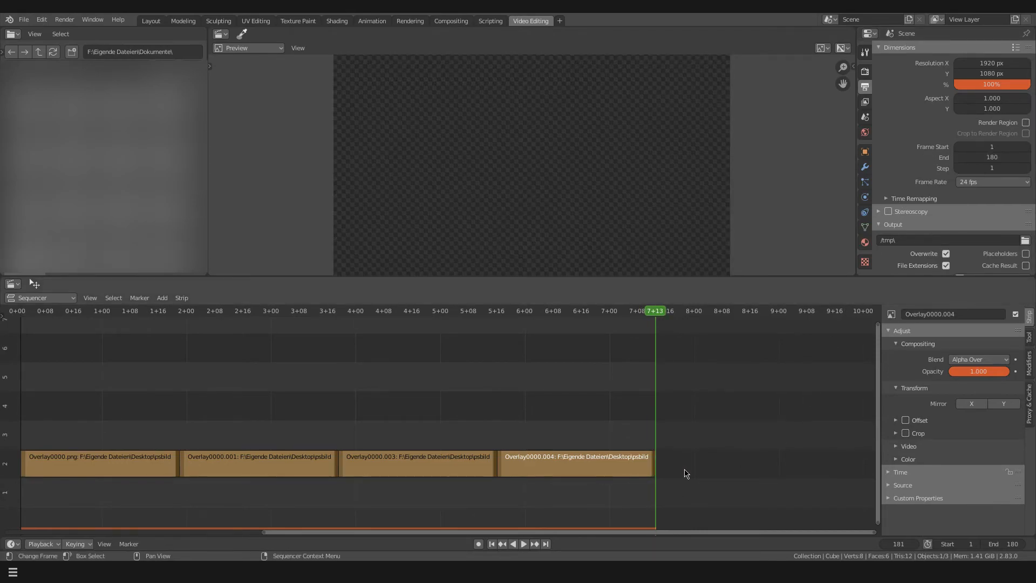
{"action": "key", "text": "Left"}
{"action": "key", "text": "Right"}
{"action": "key", "text": "Left"}
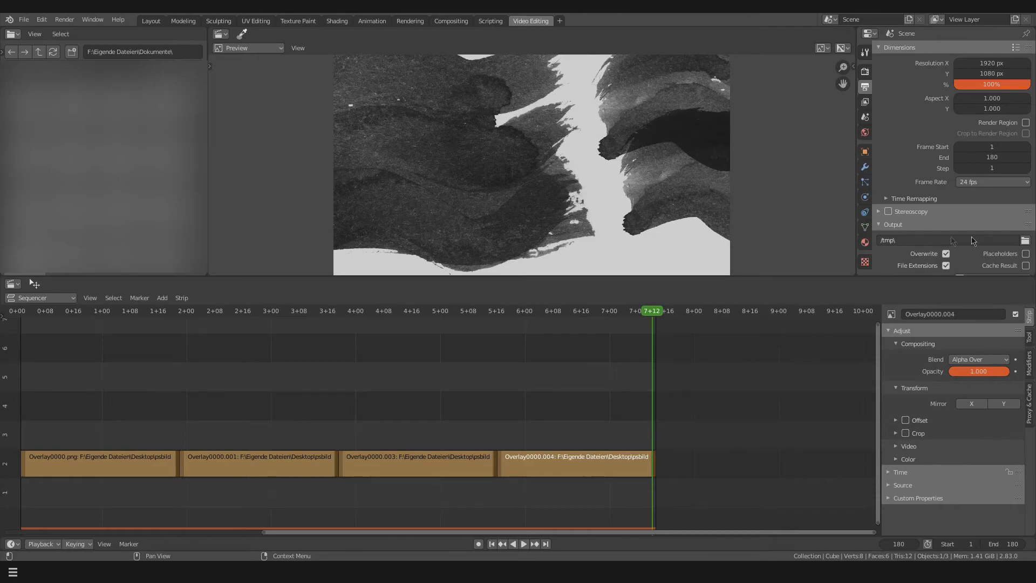
Set the render output path to the Videos folder with the file name Overlay2
{"action": "left_click", "coordinate": [1026, 240]}
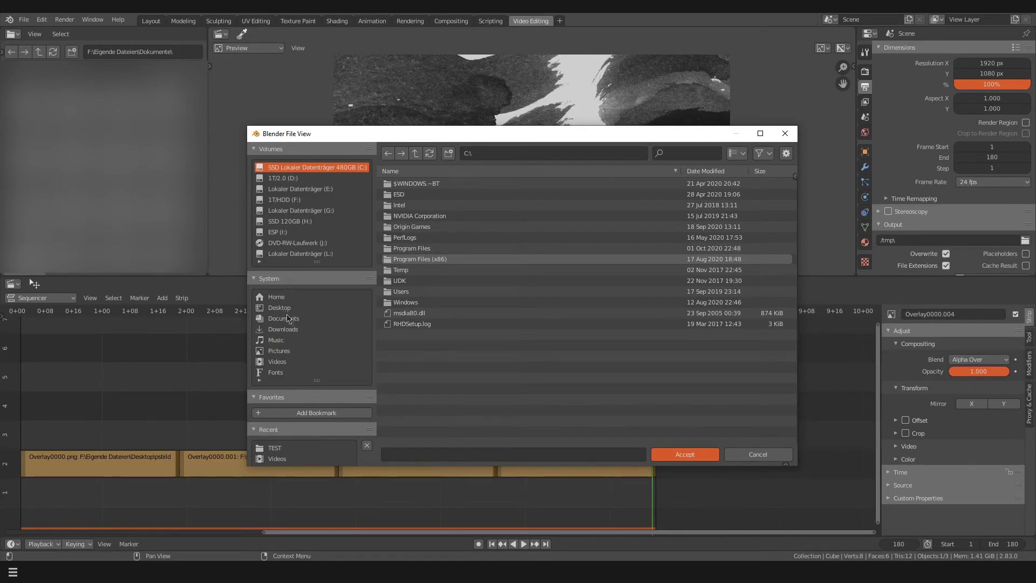
{"action": "left_click", "coordinate": [276, 363]}
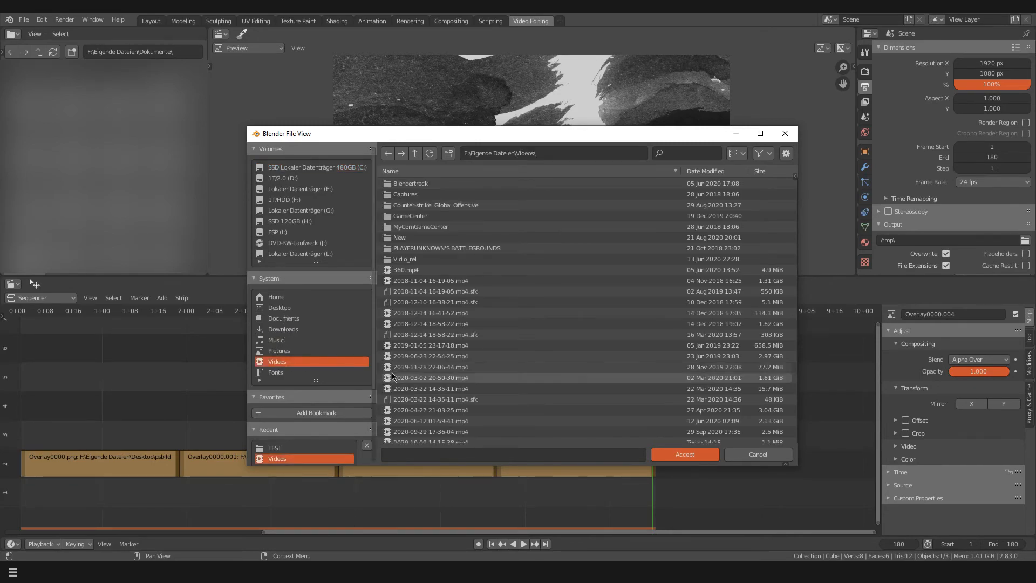
{"action": "left_click", "coordinate": [417, 458]}
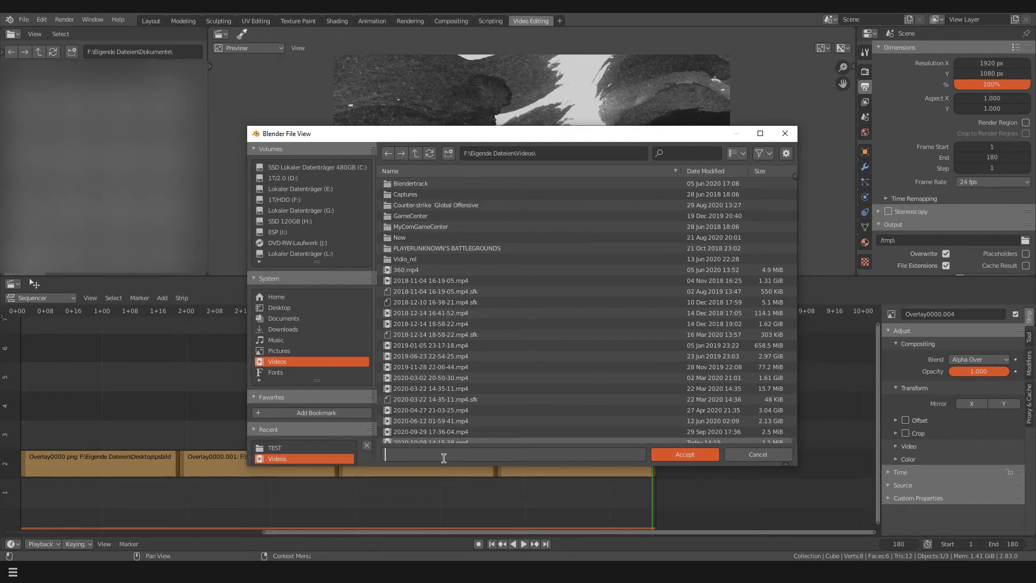
{"action": "type", "text": "Overlay2"}
{"action": "left_click", "coordinate": [667, 456]}
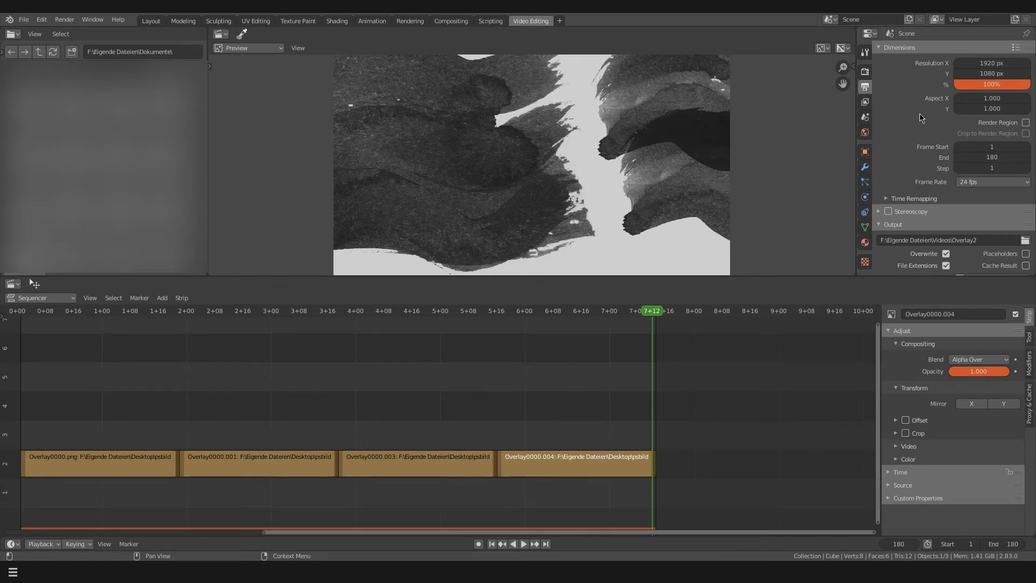
Change the output file format from an image sequence to AVI JPEG video
{"action": "scroll", "coordinate": [915, 127], "scroll_direction": "down", "scroll_amount": 4}
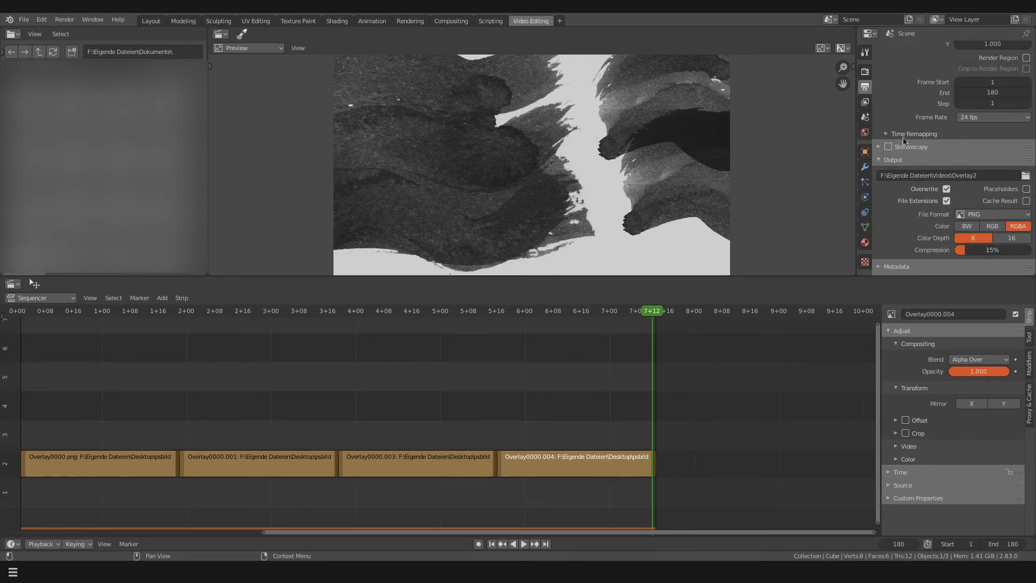
{"action": "left_click", "coordinate": [969, 216]}
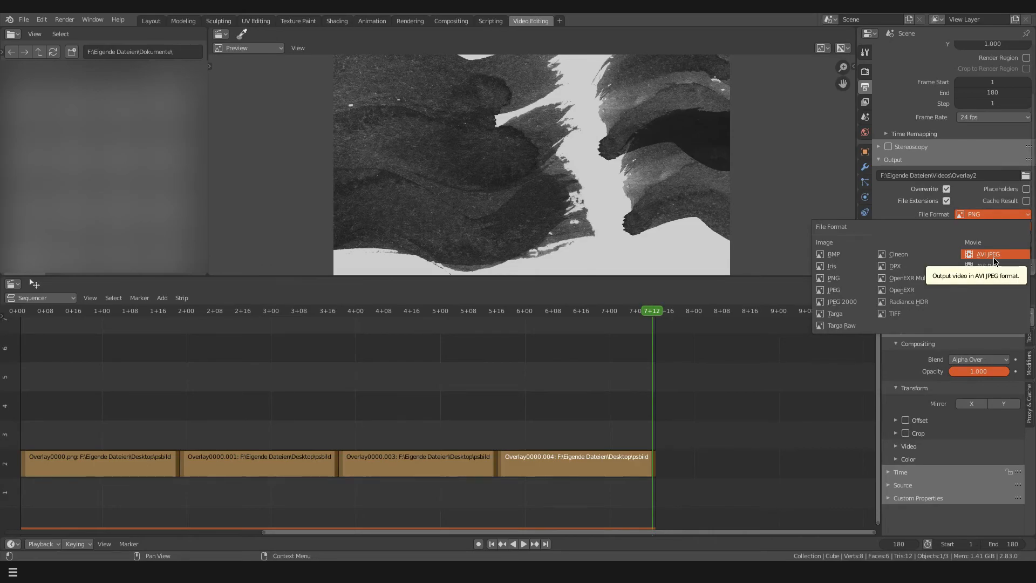
{"action": "left_click", "coordinate": [996, 260]}
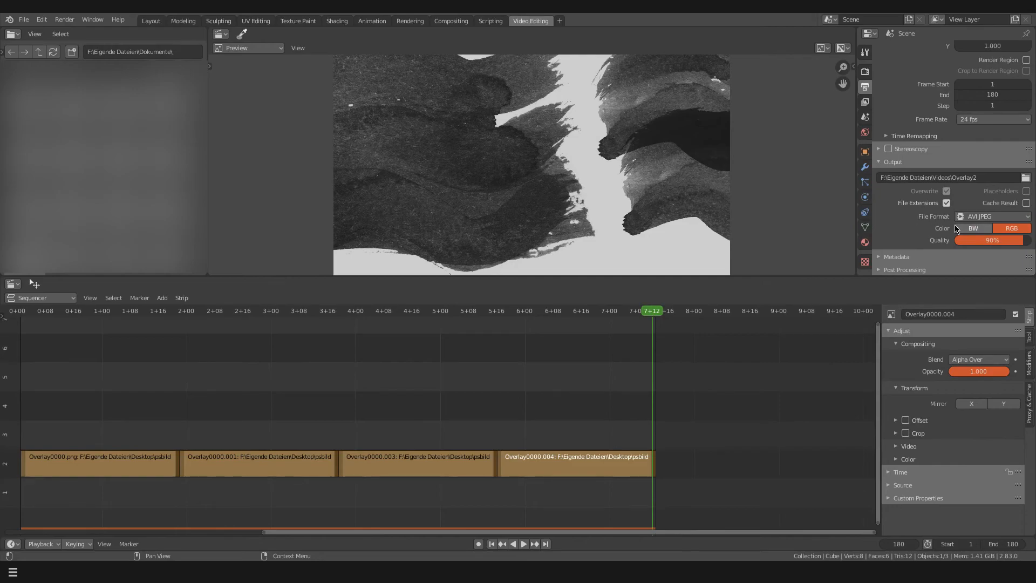
Try the BW color mode for the video output and switch back to RGB
{"action": "left_click", "coordinate": [967, 231]}
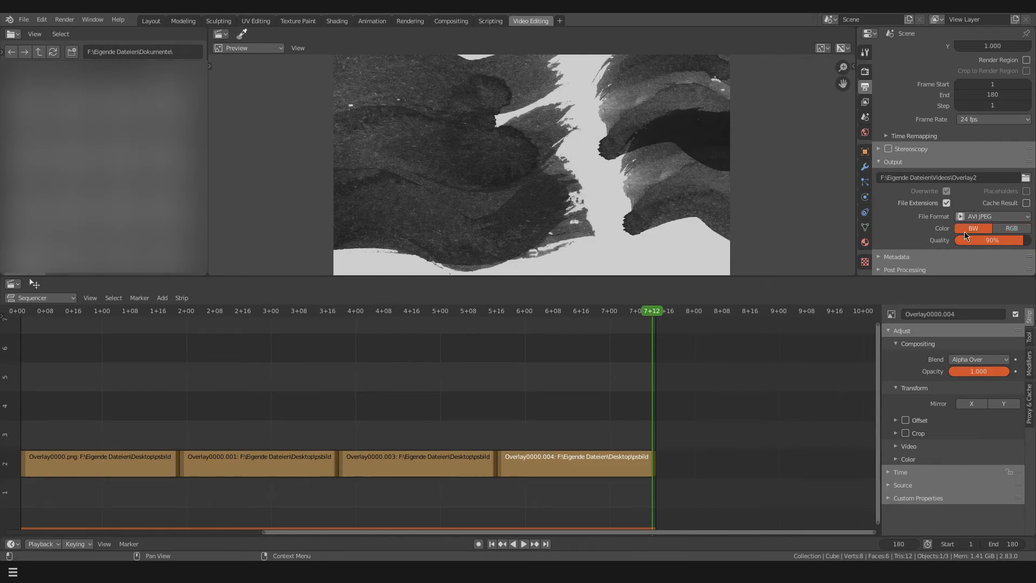
{"action": "left_click", "coordinate": [1013, 229]}
{"action": "left_click", "coordinate": [989, 228]}
{"action": "left_click", "coordinate": [997, 230]}
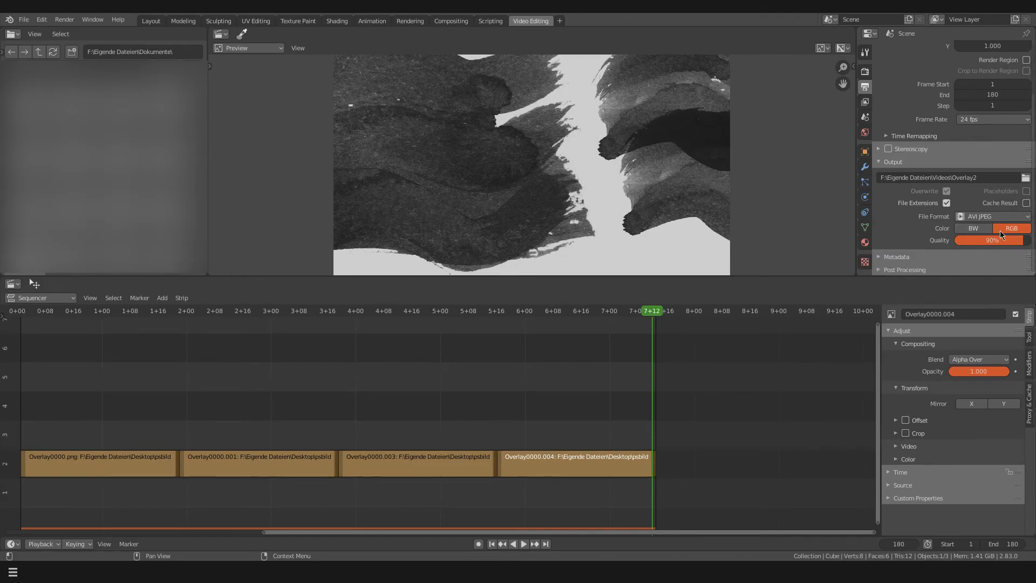
{"action": "left_click", "coordinate": [978, 232]}
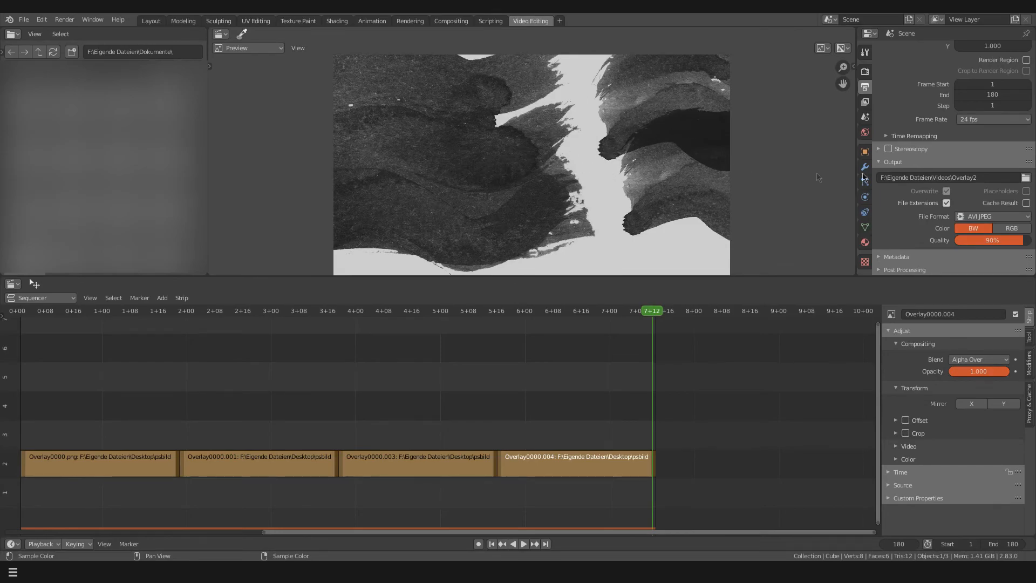
{"action": "left_click", "coordinate": [1016, 232]}
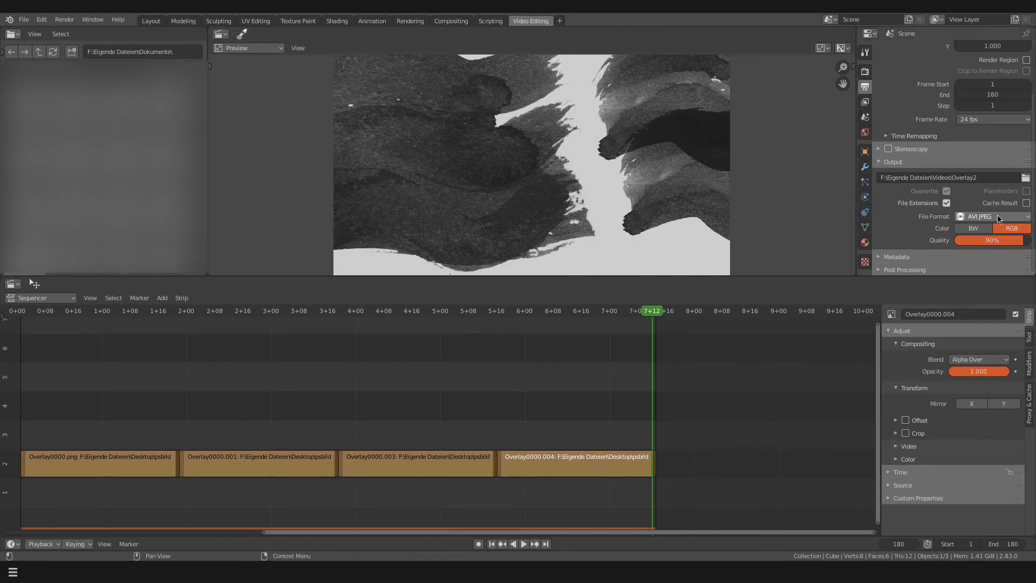
Set the AVI JPEG output quality to 100% and render the whole sequence as an animation
{"action": "left_click_drag", "start_coordinate": [1013, 243], "coordinate": [1027, 242]}
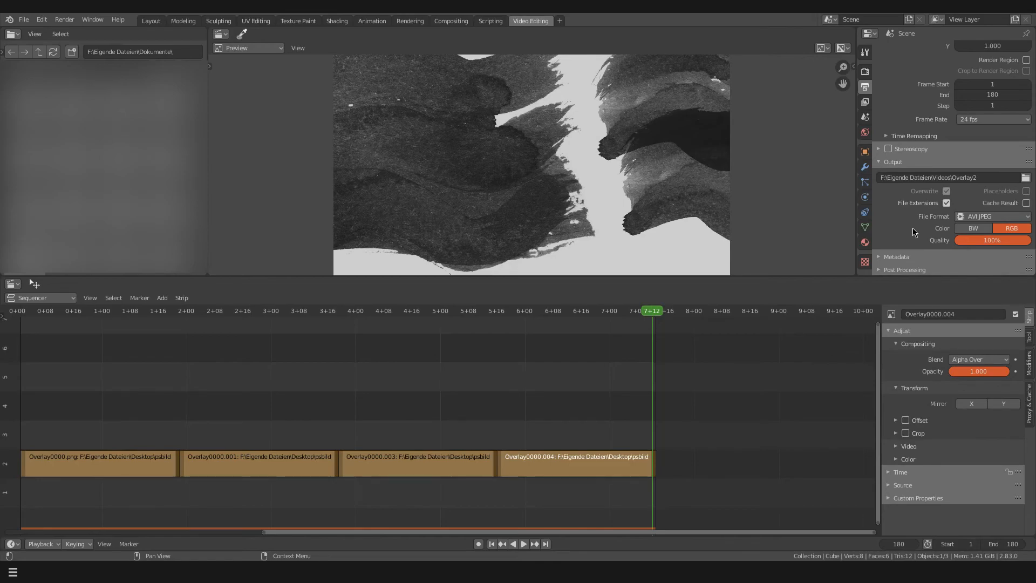
{"action": "scroll", "coordinate": [915, 232], "scroll_direction": "up", "scroll_amount": 3}
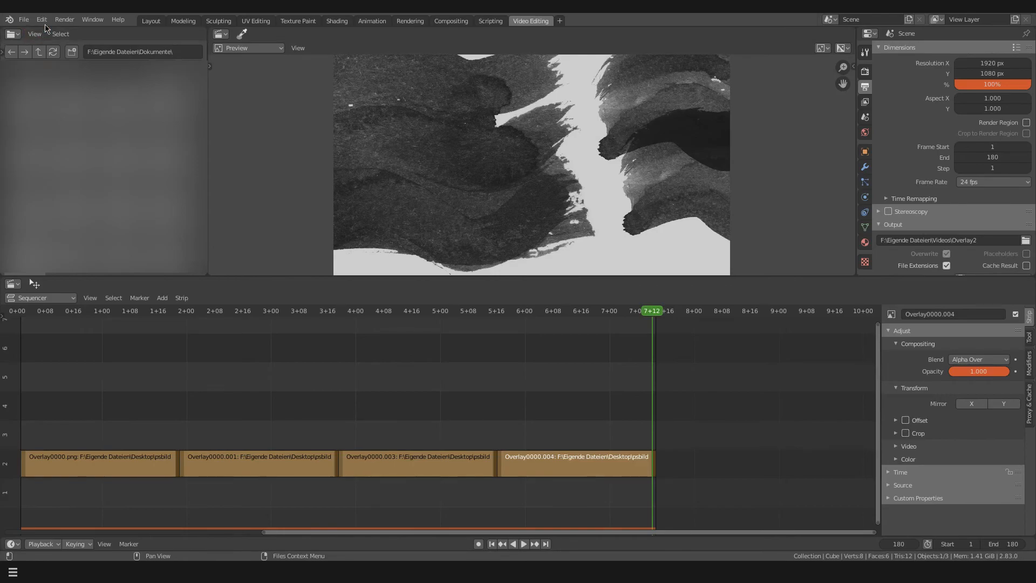
{"action": "left_click", "coordinate": [64, 20]}
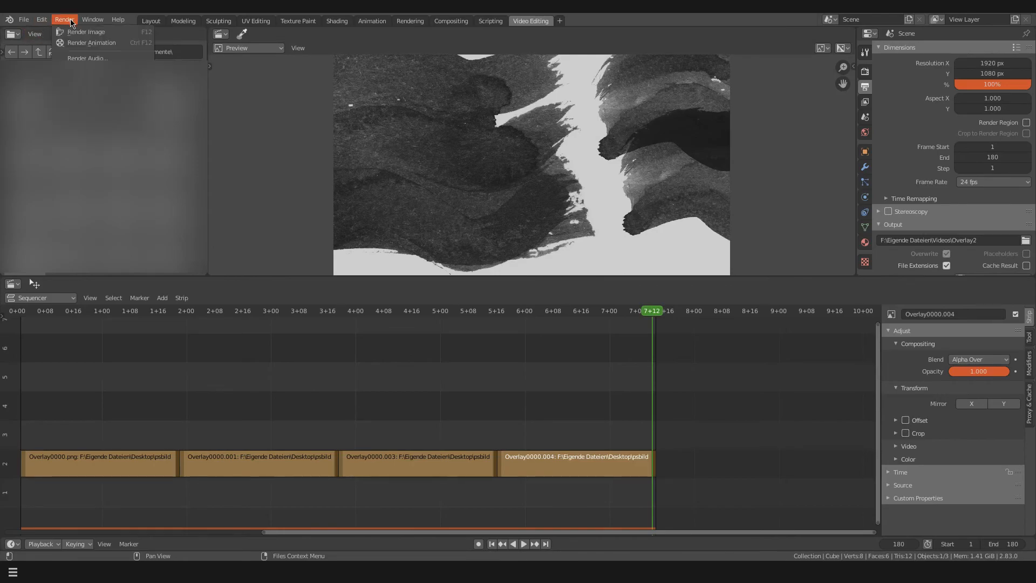
{"action": "left_click", "coordinate": [79, 47]}
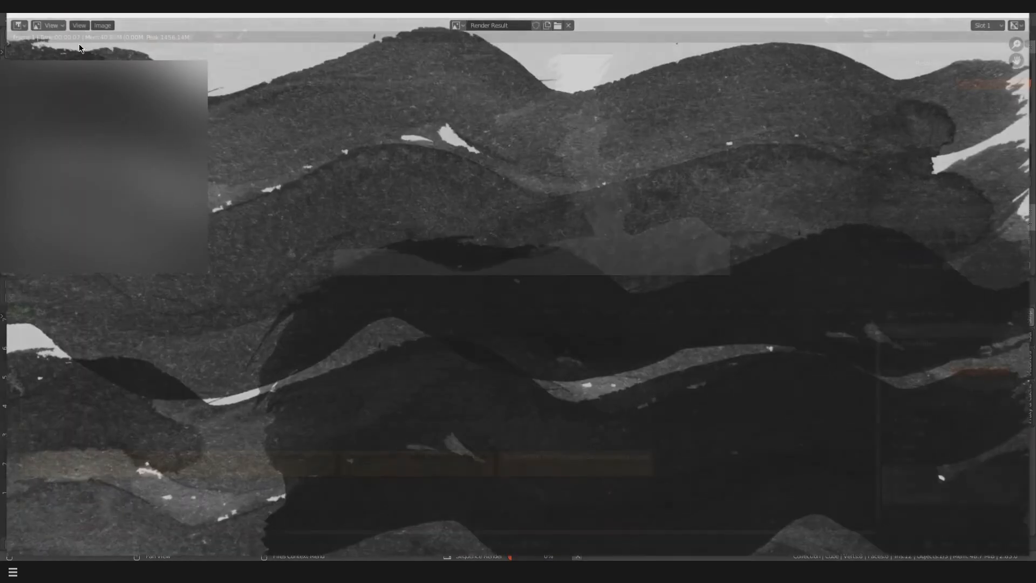
{"action": "scroll", "coordinate": [565, 279], "scroll_direction": "down", "scroll_amount": 3}
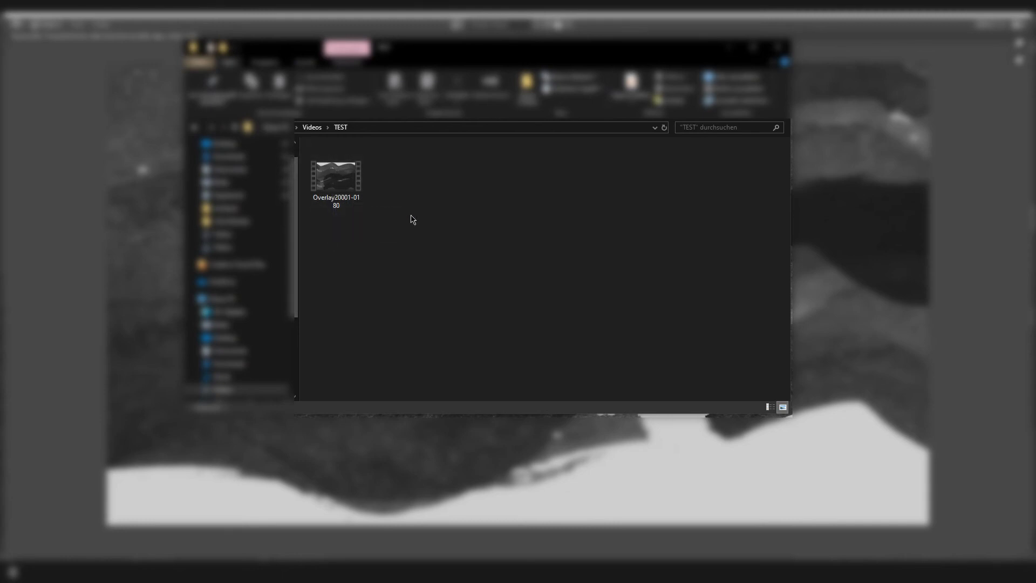
Play the rendered video Overlay20001-0180 from the TEST folder in the file explorer
{"action": "double_click", "coordinate": [361, 177]}
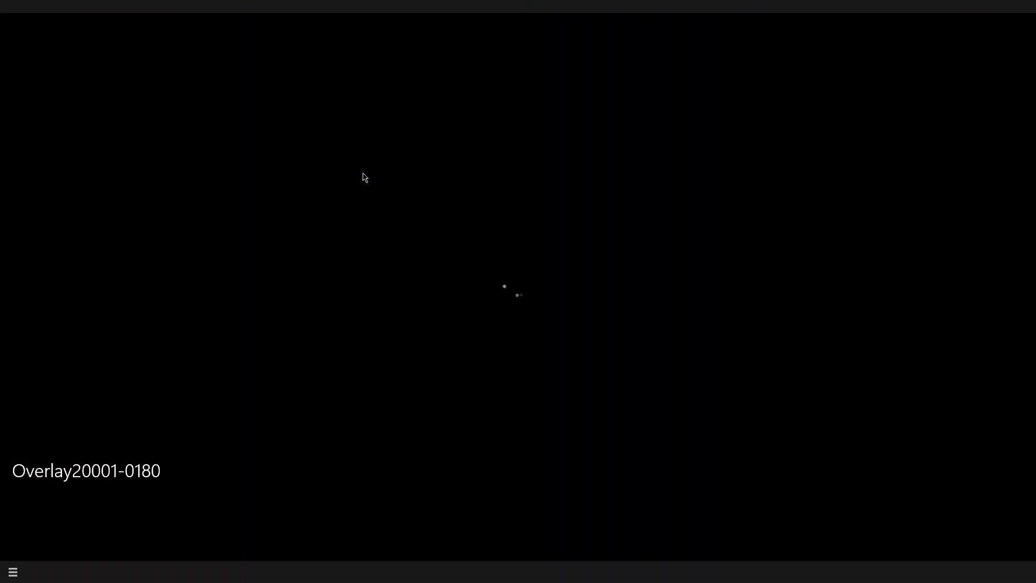